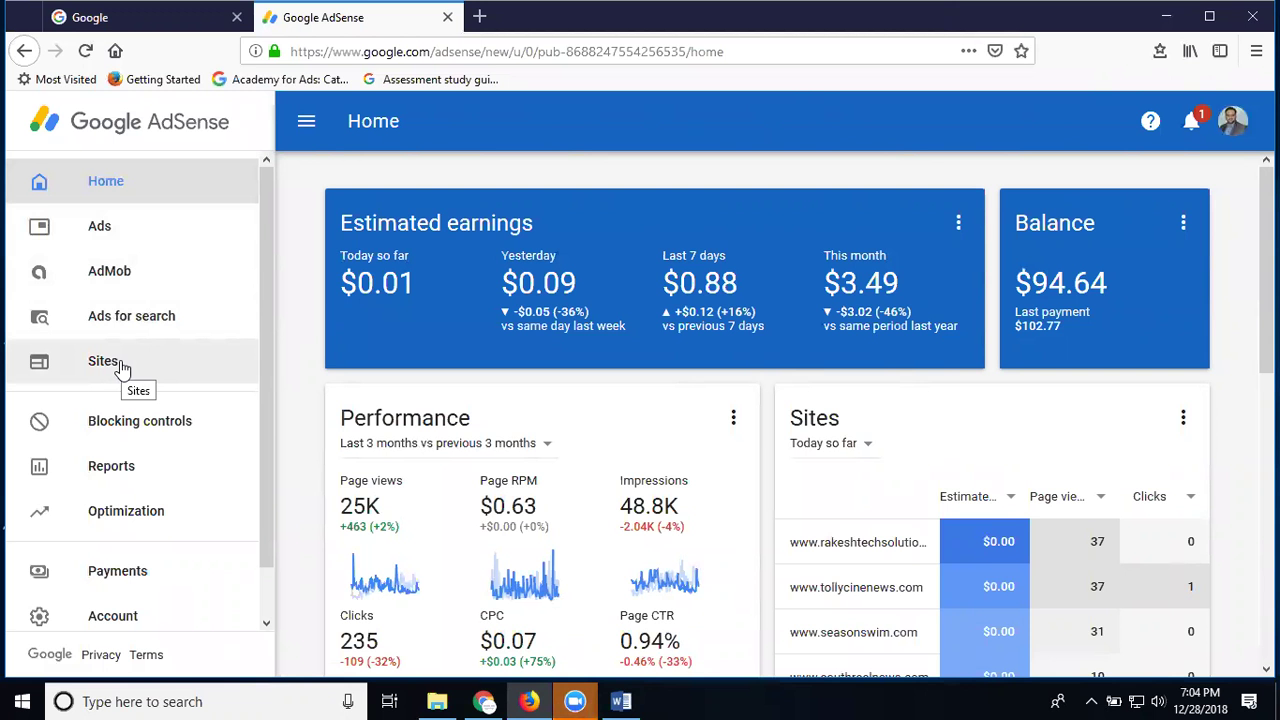
Show the Sites list at 20 rows per page and scroll through the first page
click(120, 366)
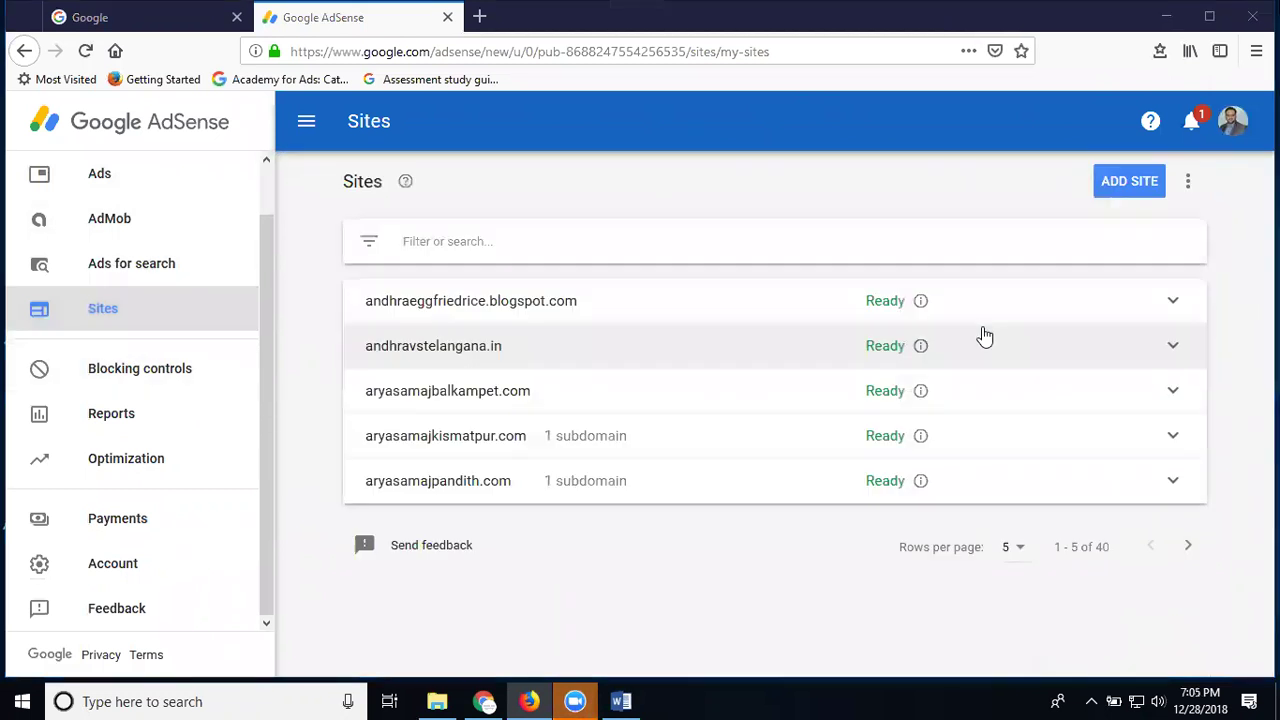
click(1020, 549)
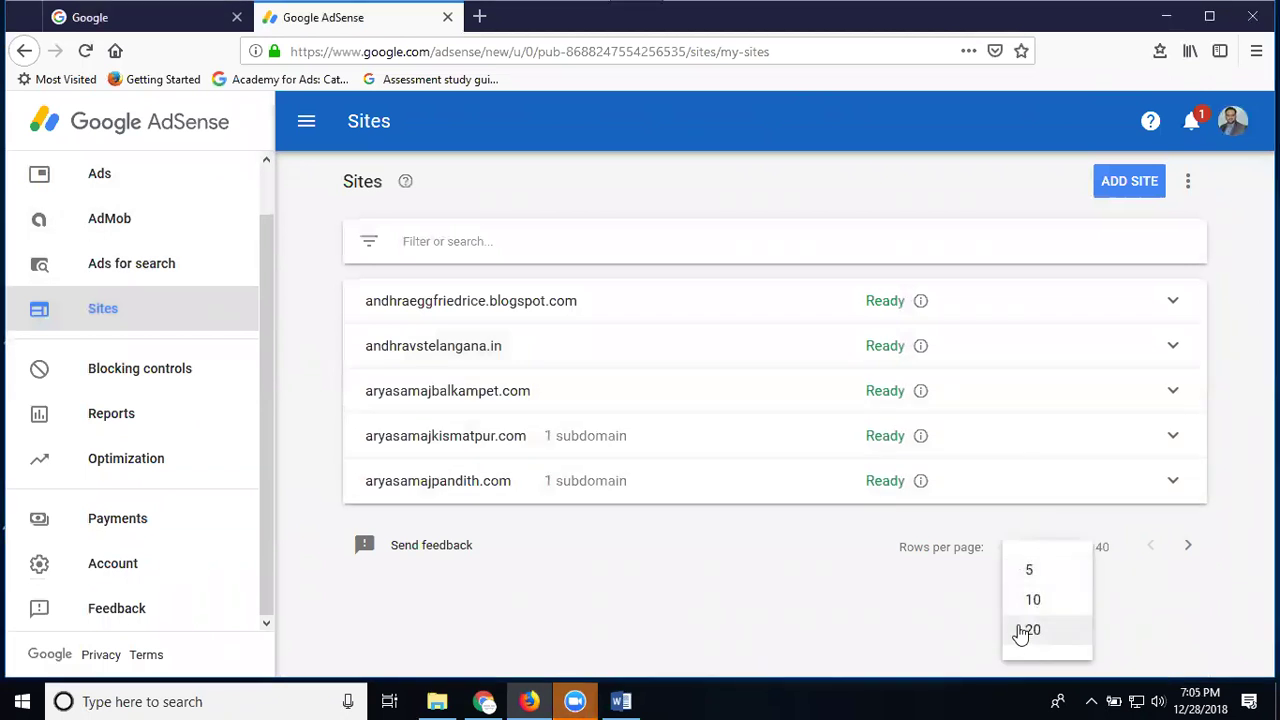
click(1021, 632)
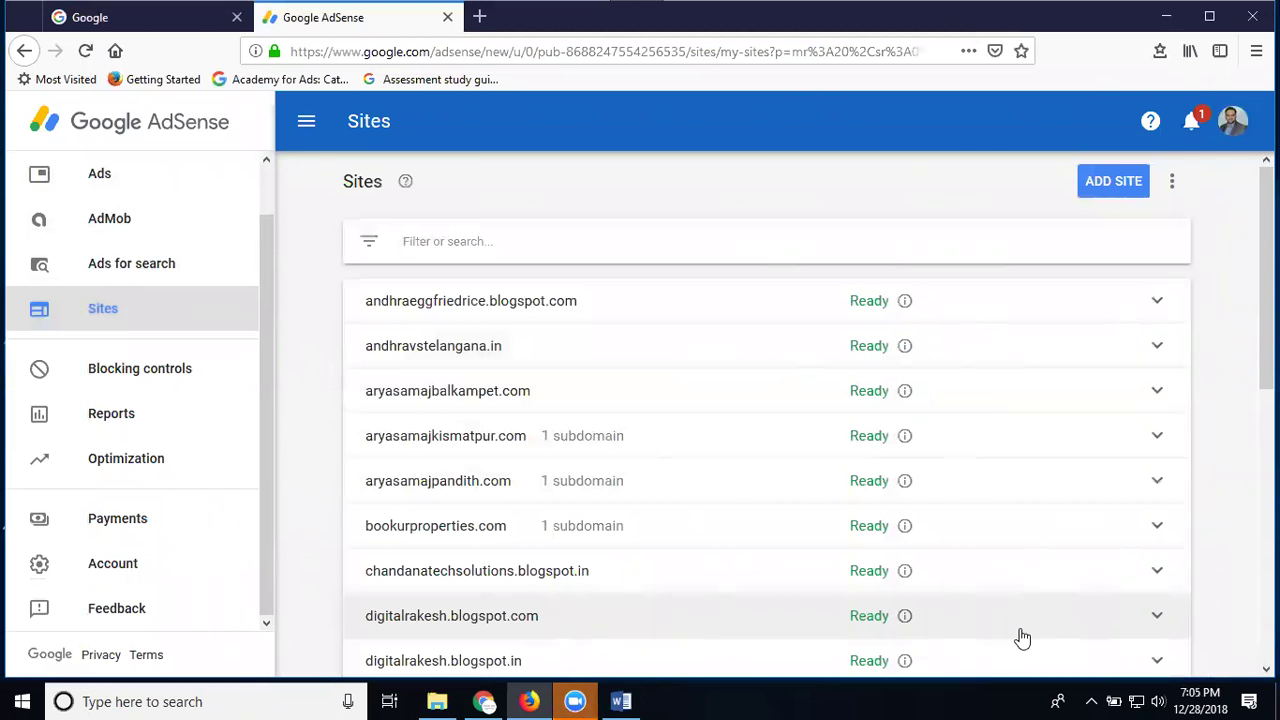
scroll(640, 385, down, 1)
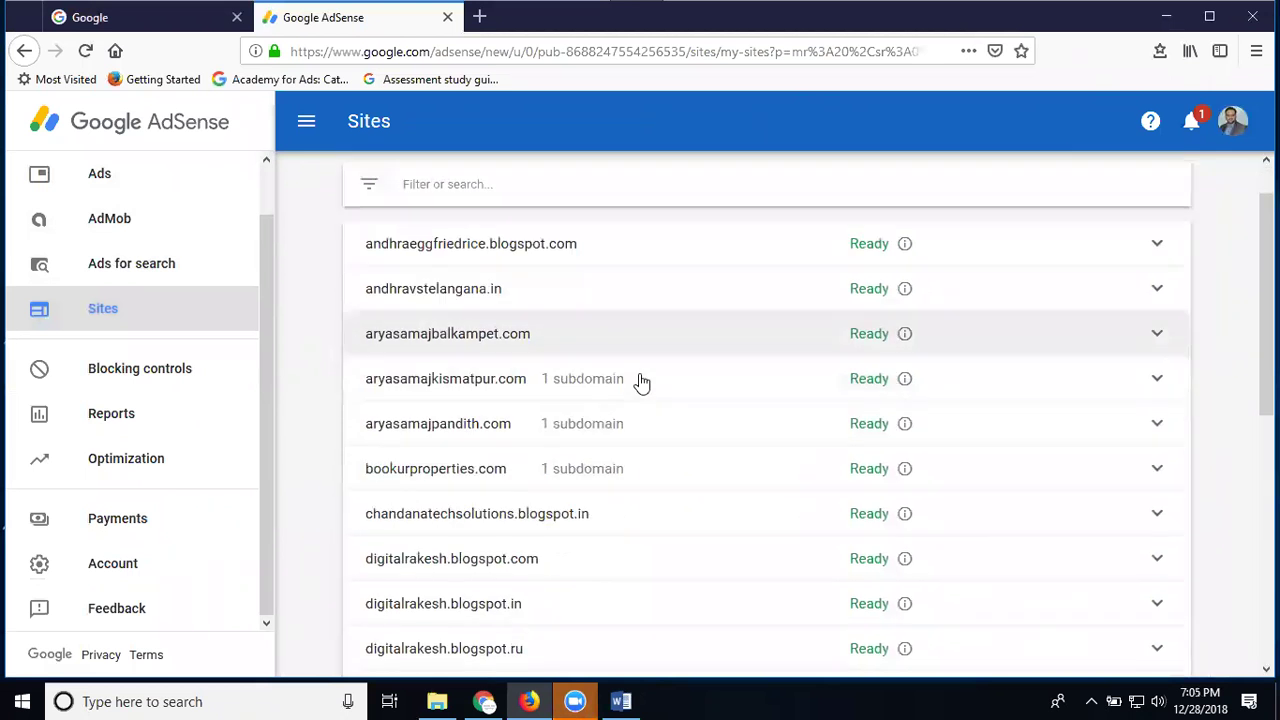
scroll(640, 385, down, 4)
scroll(642, 383, down, 2)
scroll(640, 382, down, 3)
scroll(640, 380, down, 1)
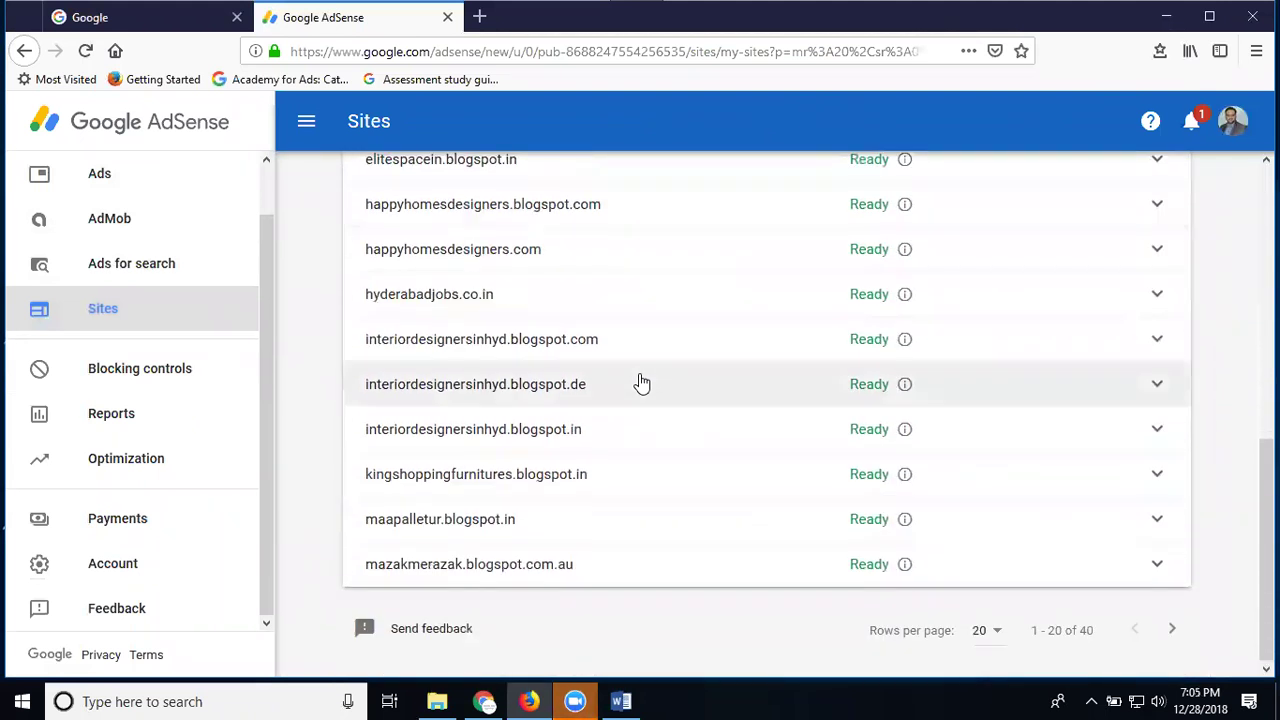
Move to the second page of the 40 sites and scroll back up through it
click(1170, 630)
scroll(900, 424, up, 1)
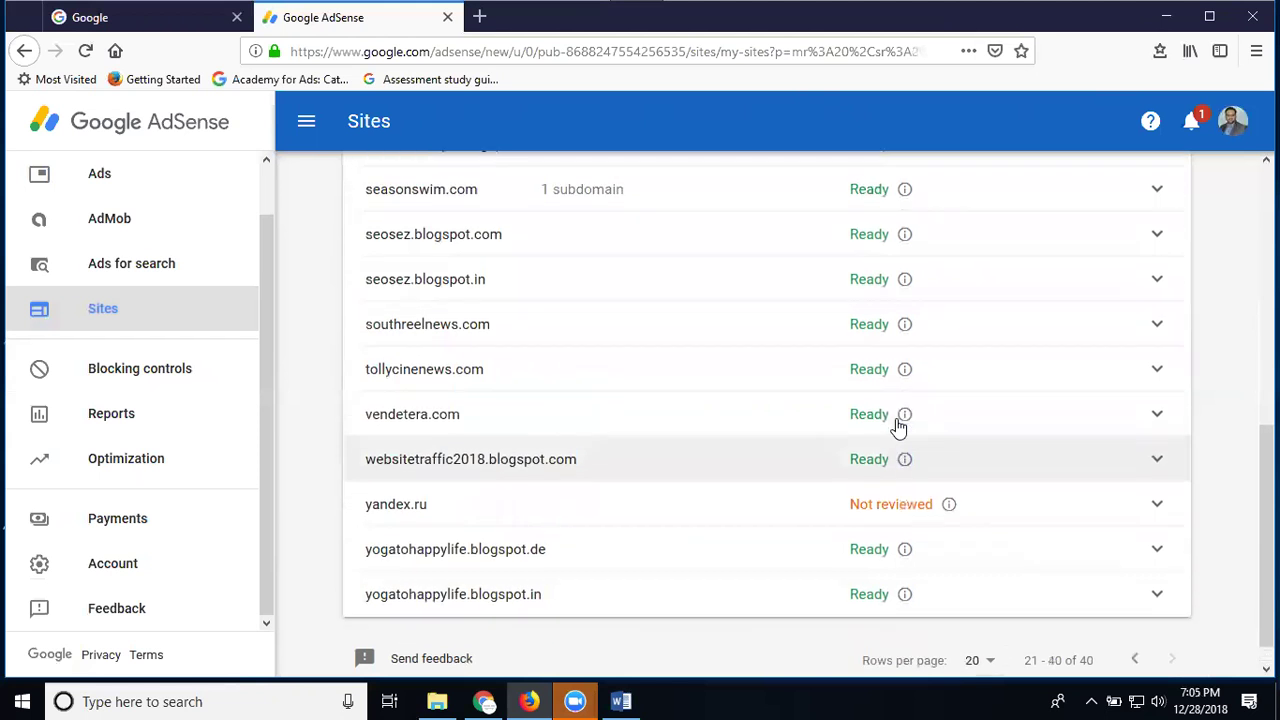
scroll(898, 426, up, 3)
scroll(897, 427, up, 1)
scroll(897, 427, up, 2)
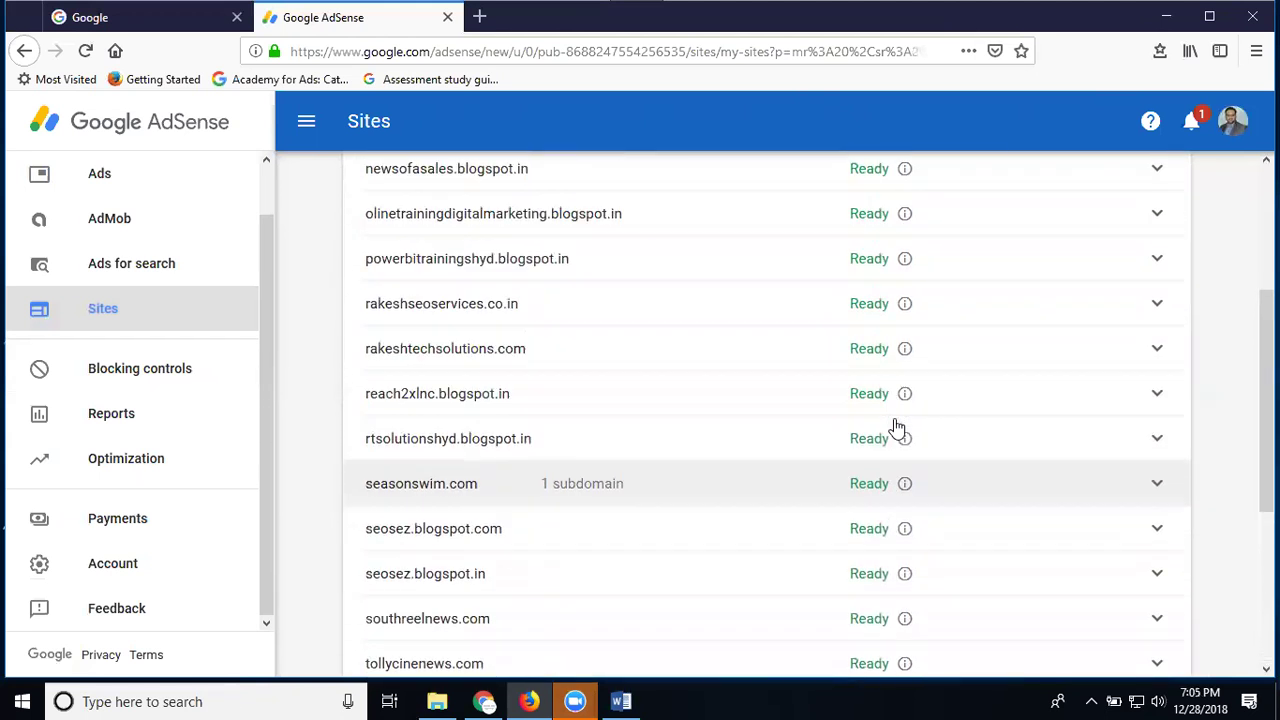
scroll(897, 427, up, 1)
scroll(895, 425, up, 1)
scroll(888, 428, up, 1)
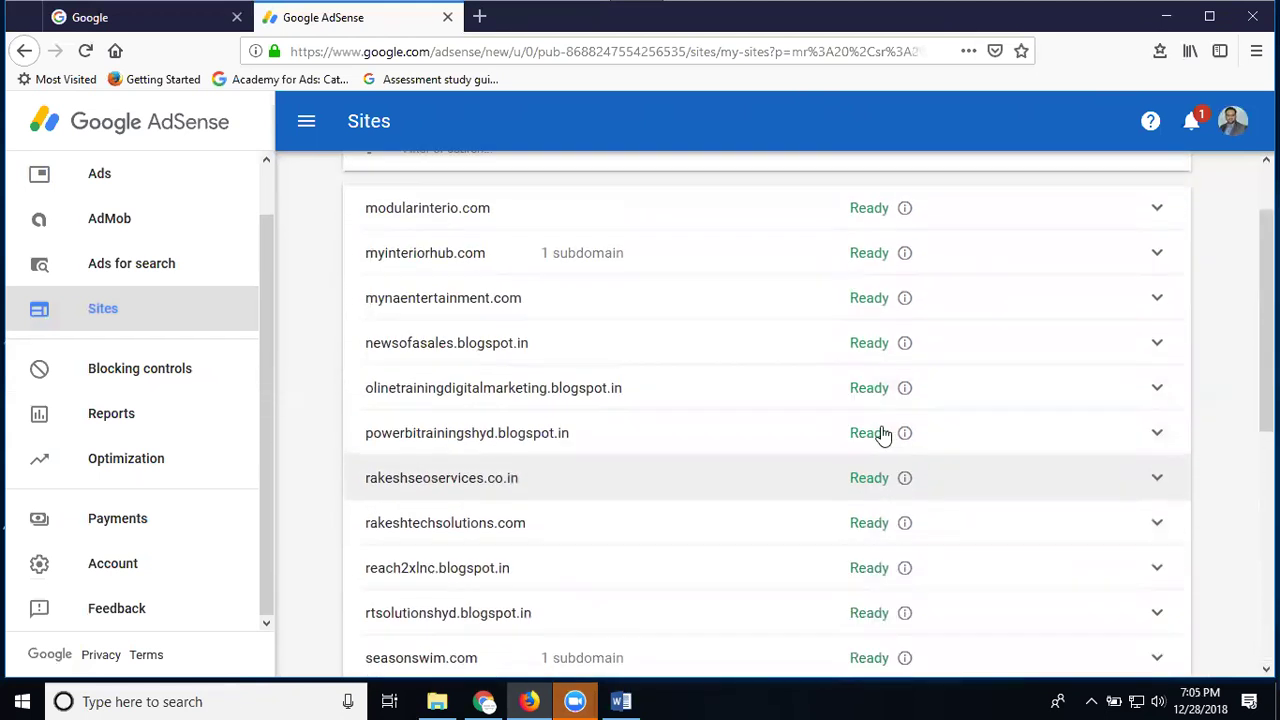
View the a3furniture.blogspot.com blog from Blogger, copy its address, and return to AdSense
click(485, 701)
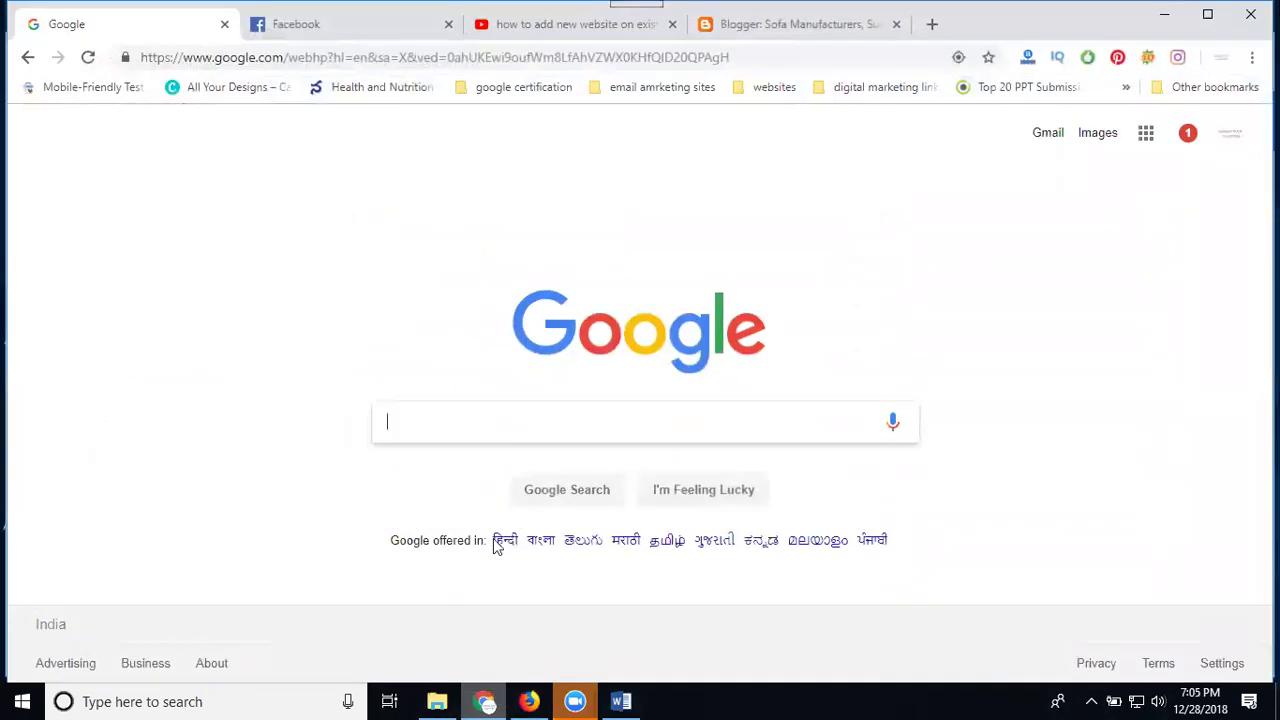
click(752, 30)
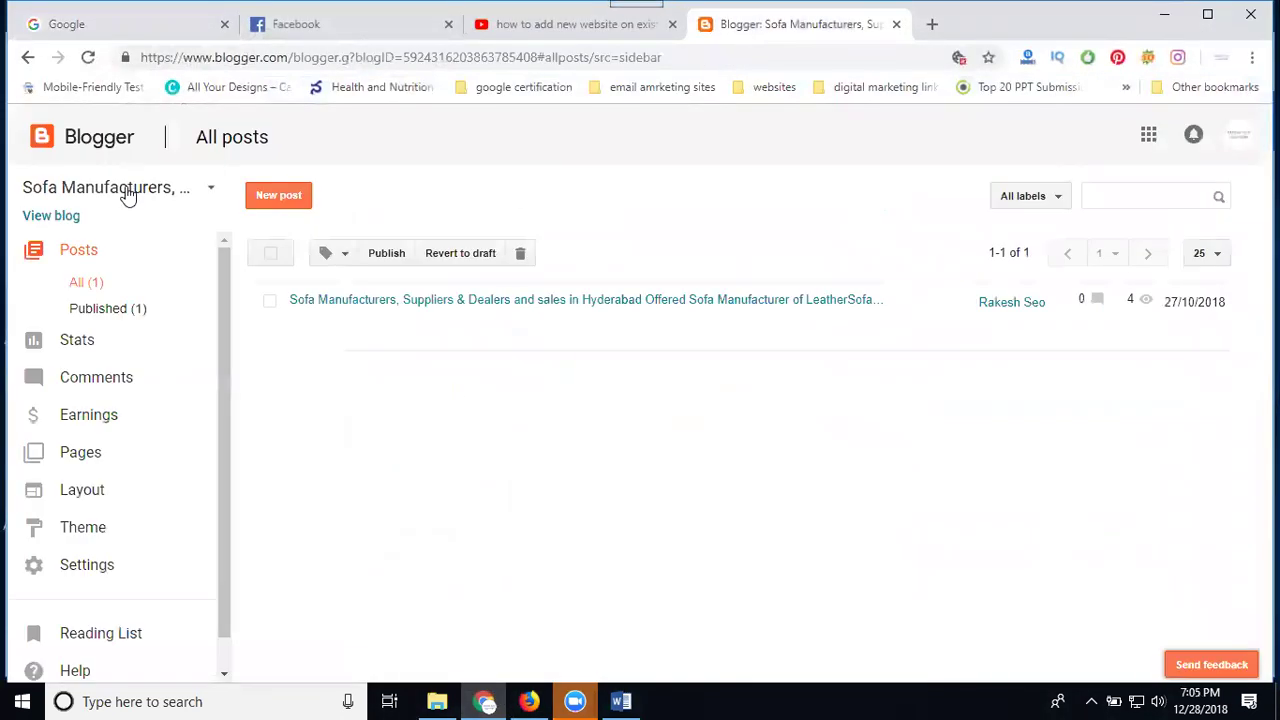
click(55, 216)
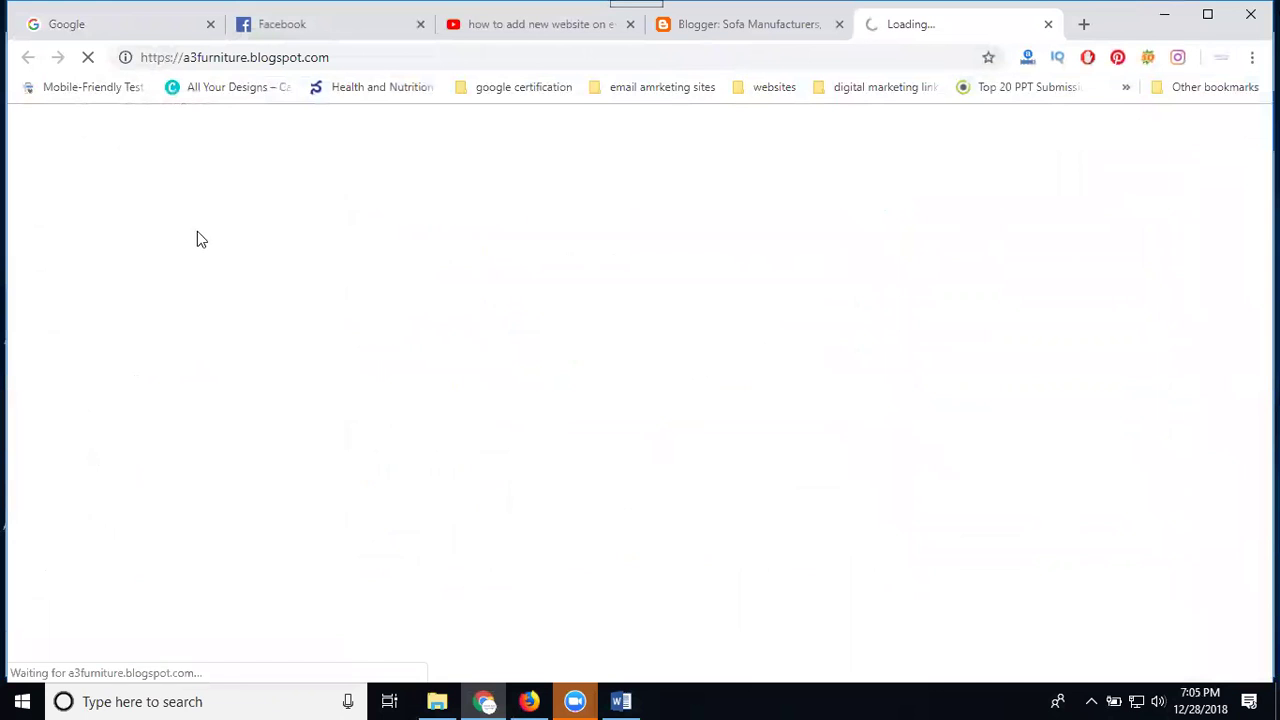
click(408, 58)
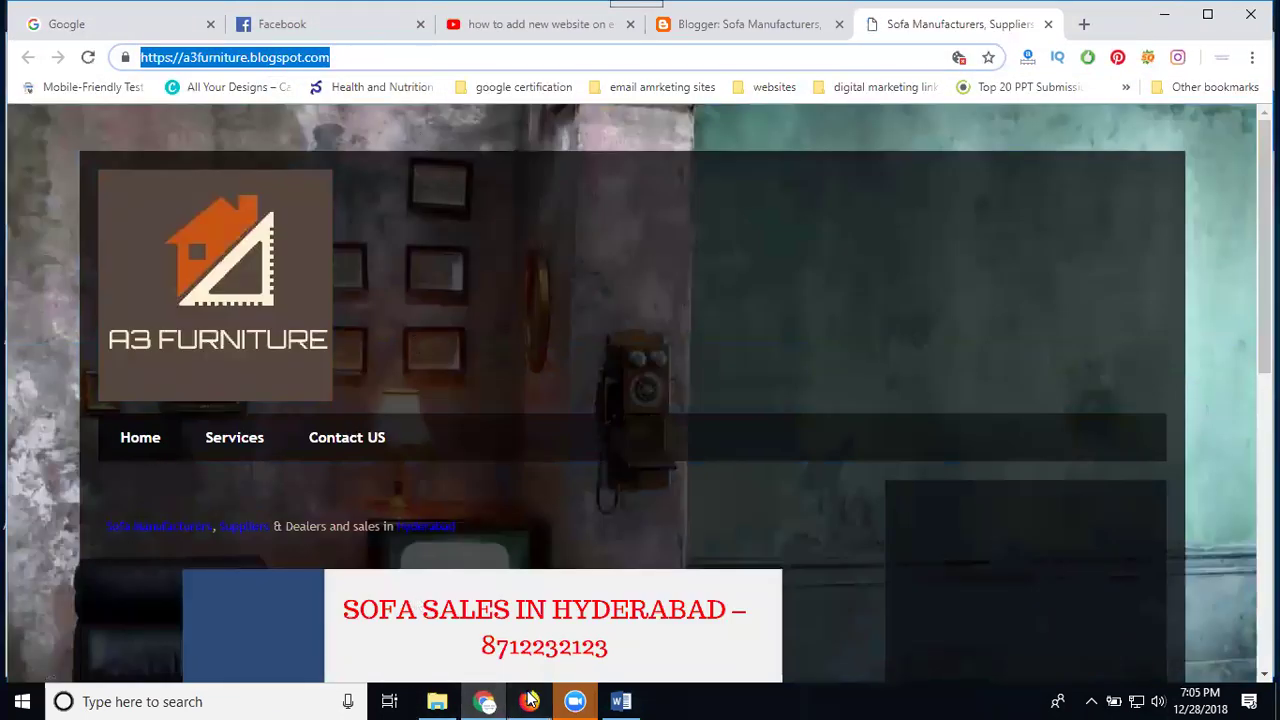
click(529, 701)
Search the Sites page for the pasted blog address, trimmed down to a3furniture
scroll(734, 551, down, 3)
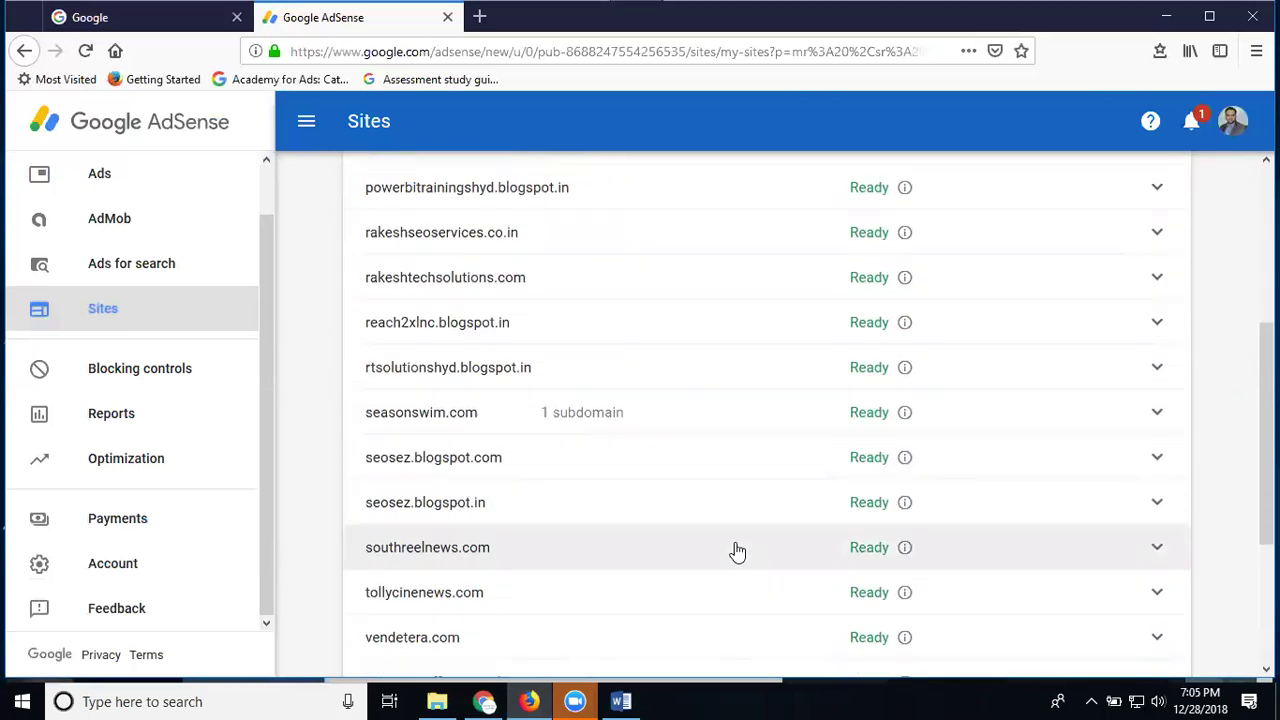
key(ctrl+f)
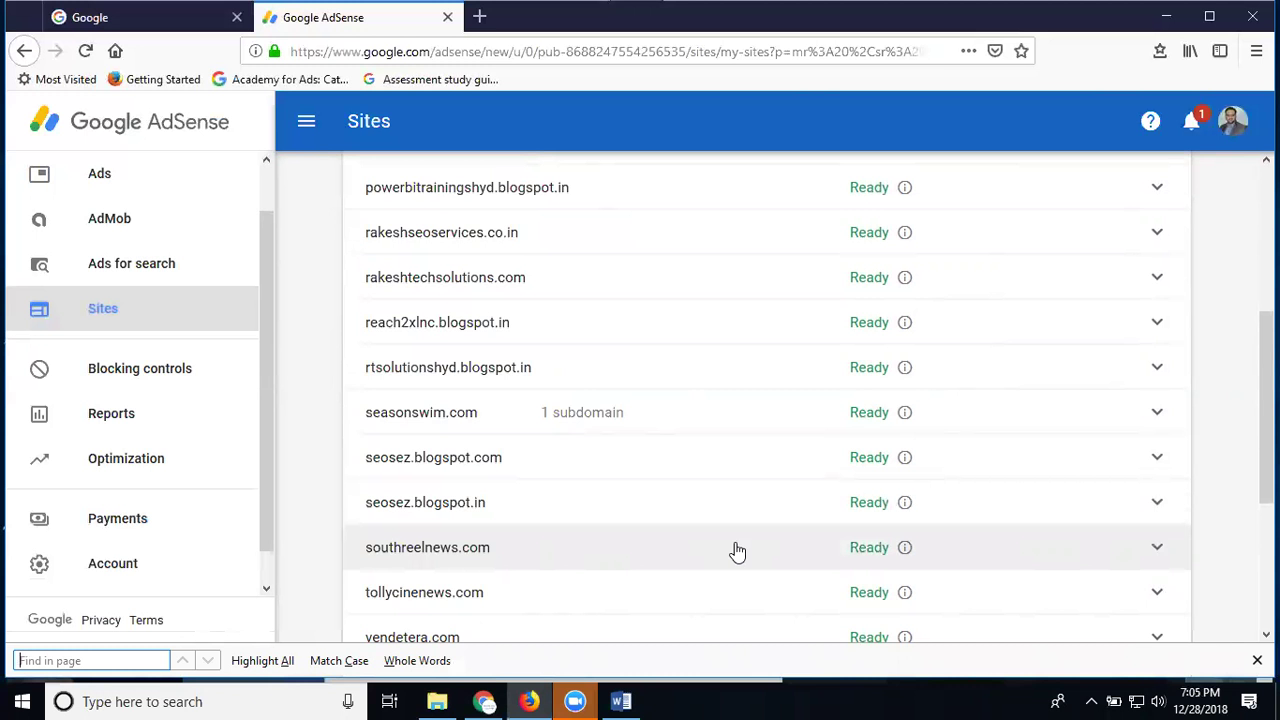
key(ctrl+v)
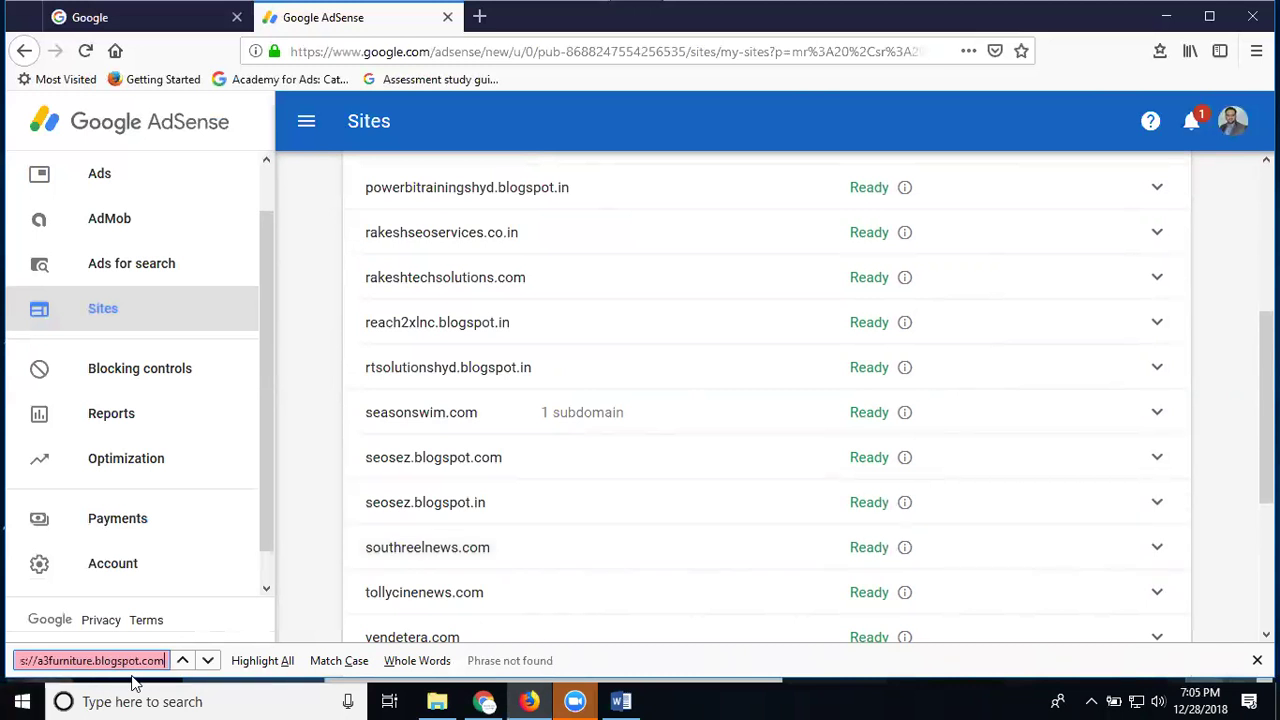
key(ctrl+a)
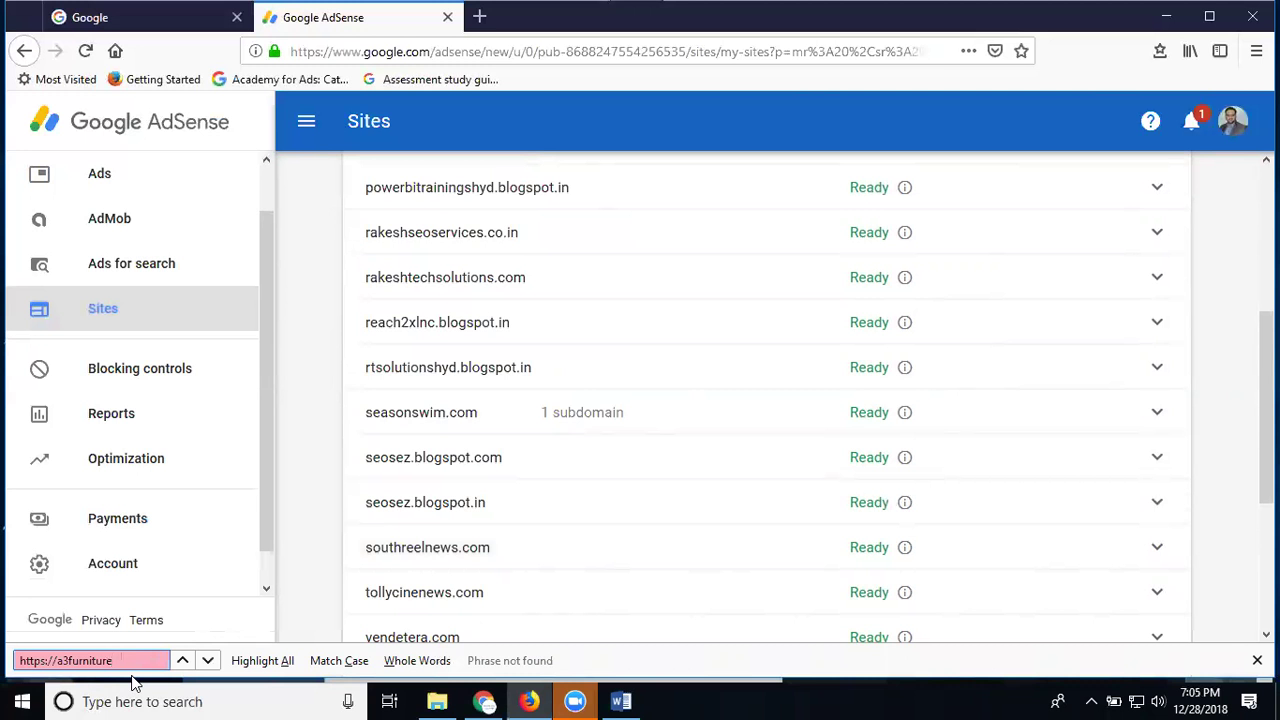
key(Delete)
key(Delete)
key(Delete)
key(ctrl+a)
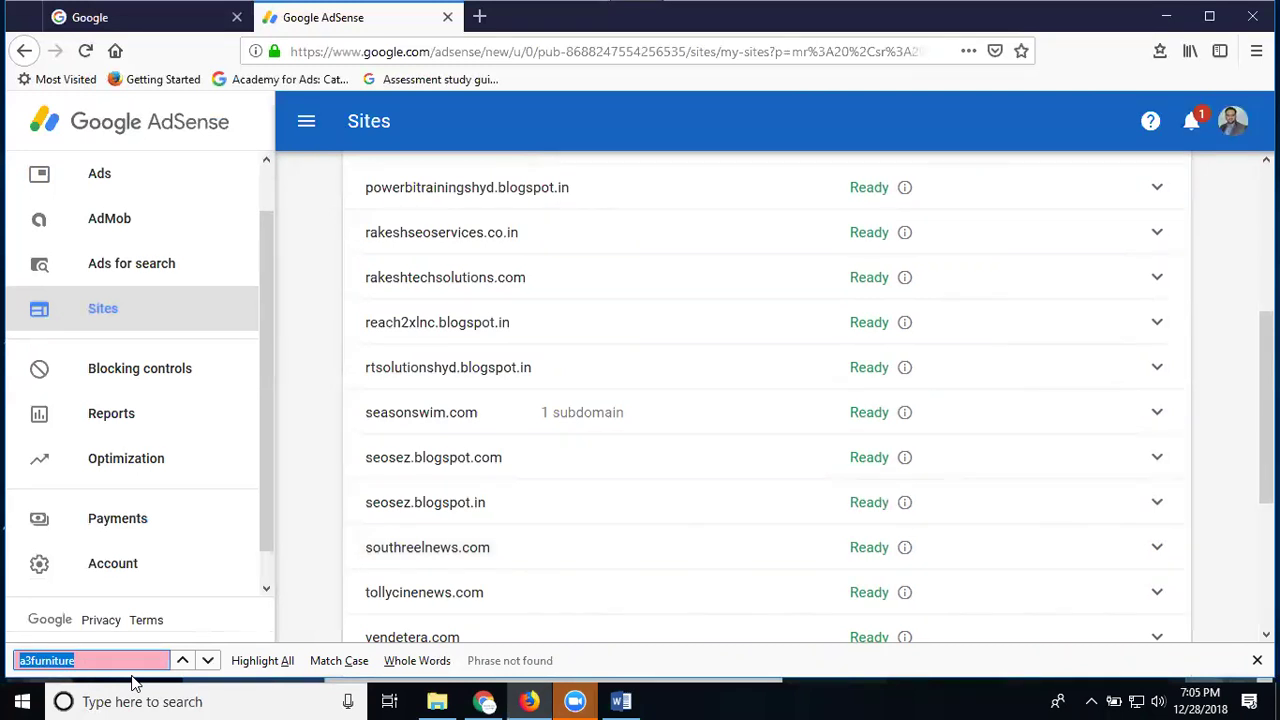
Return the Sites list to page 1, glance at the blog window, and come back
scroll(770, 567, down, 5)
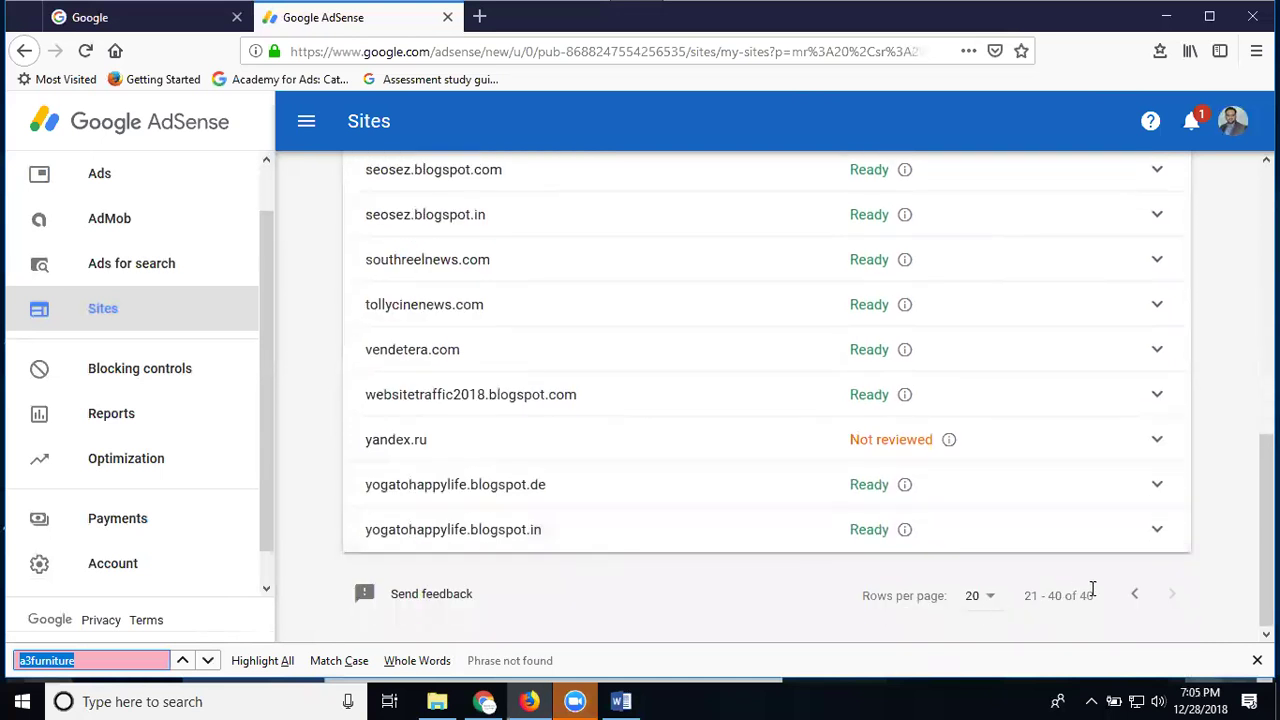
click(1137, 597)
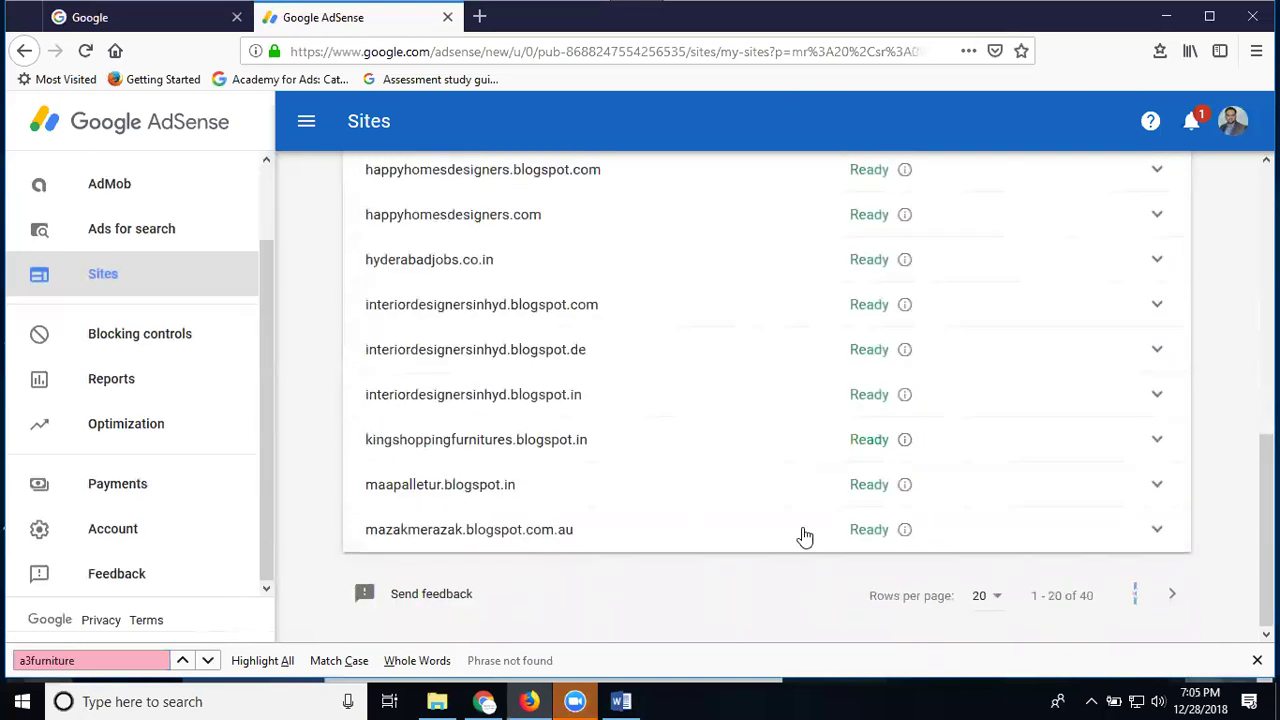
scroll(695, 519, up, 3)
scroll(695, 519, up, 3)
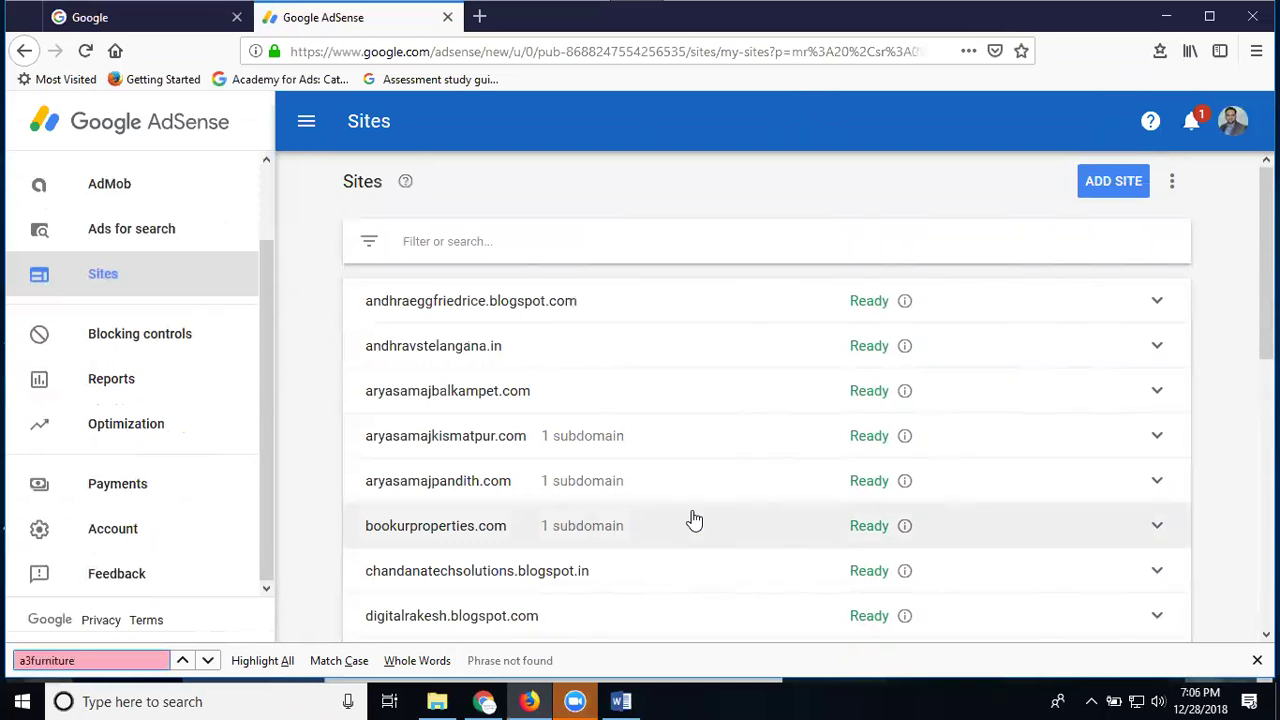
click(483, 701)
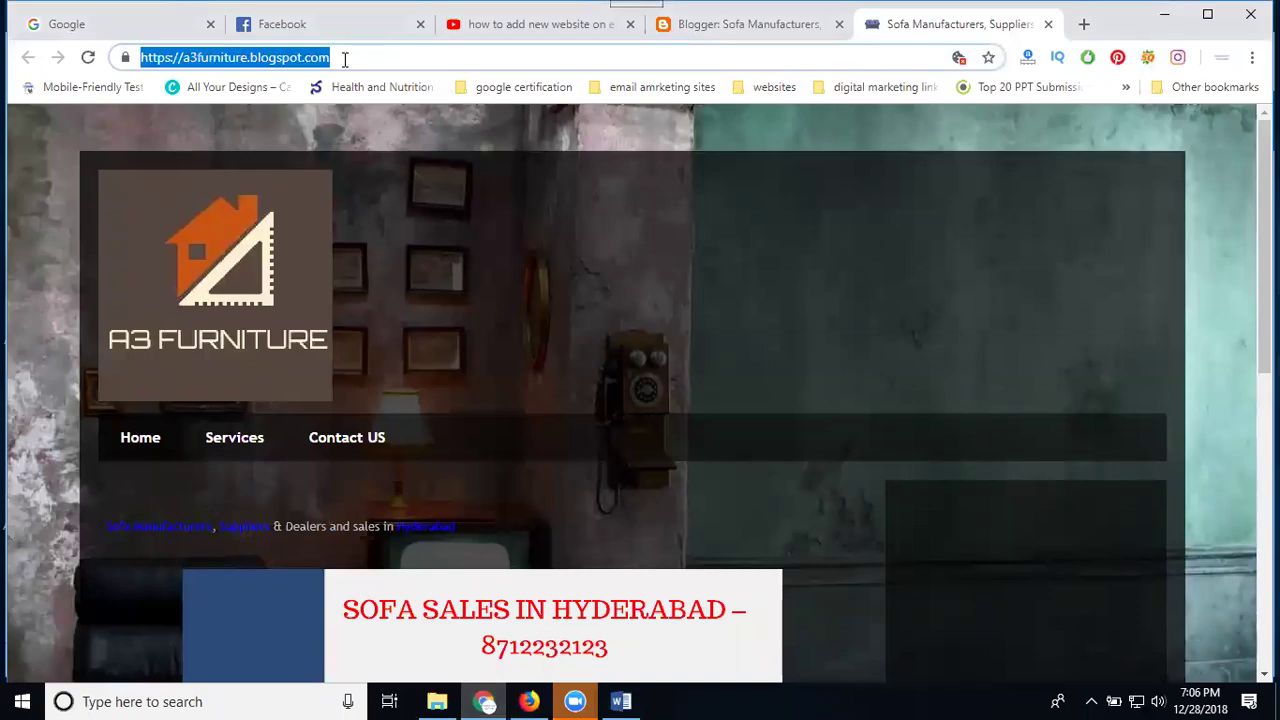
click(529, 701)
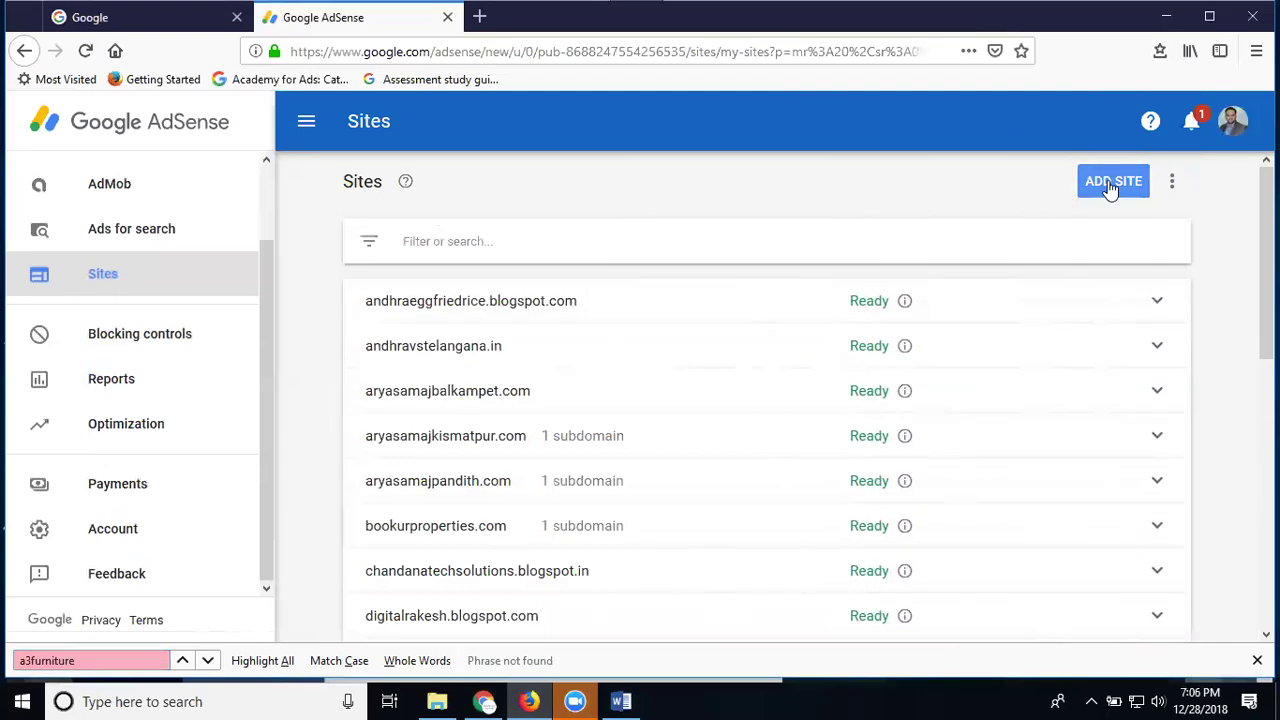
Start adding a new site with the blog address, stripping its https prefix
click(1108, 185)
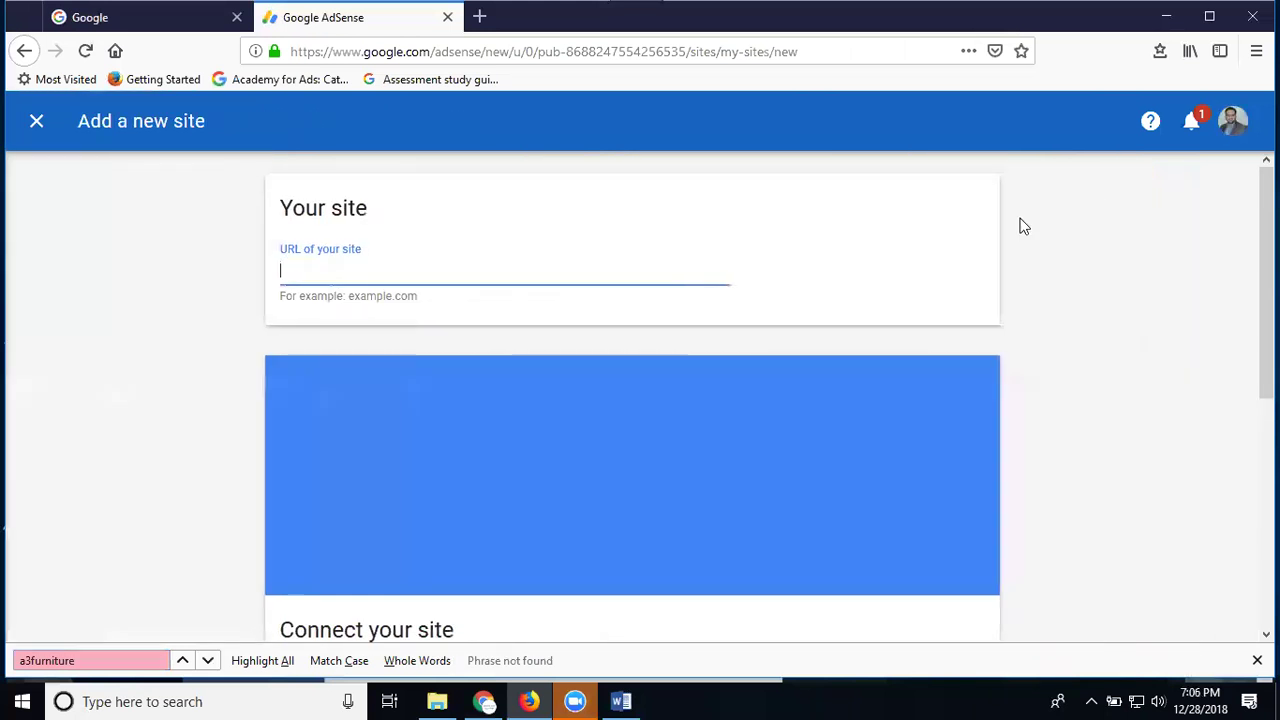
text(https://a3furniture.blogspot.com/)
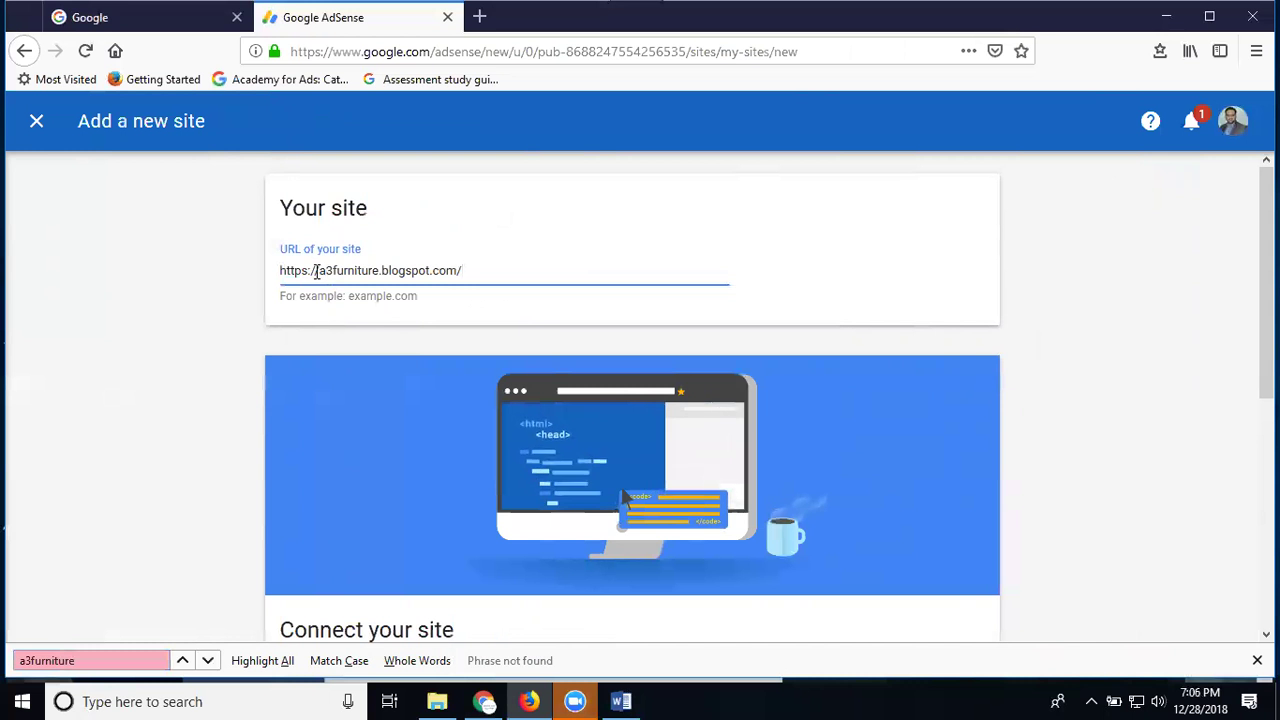
drag(314, 270, 217, 258)
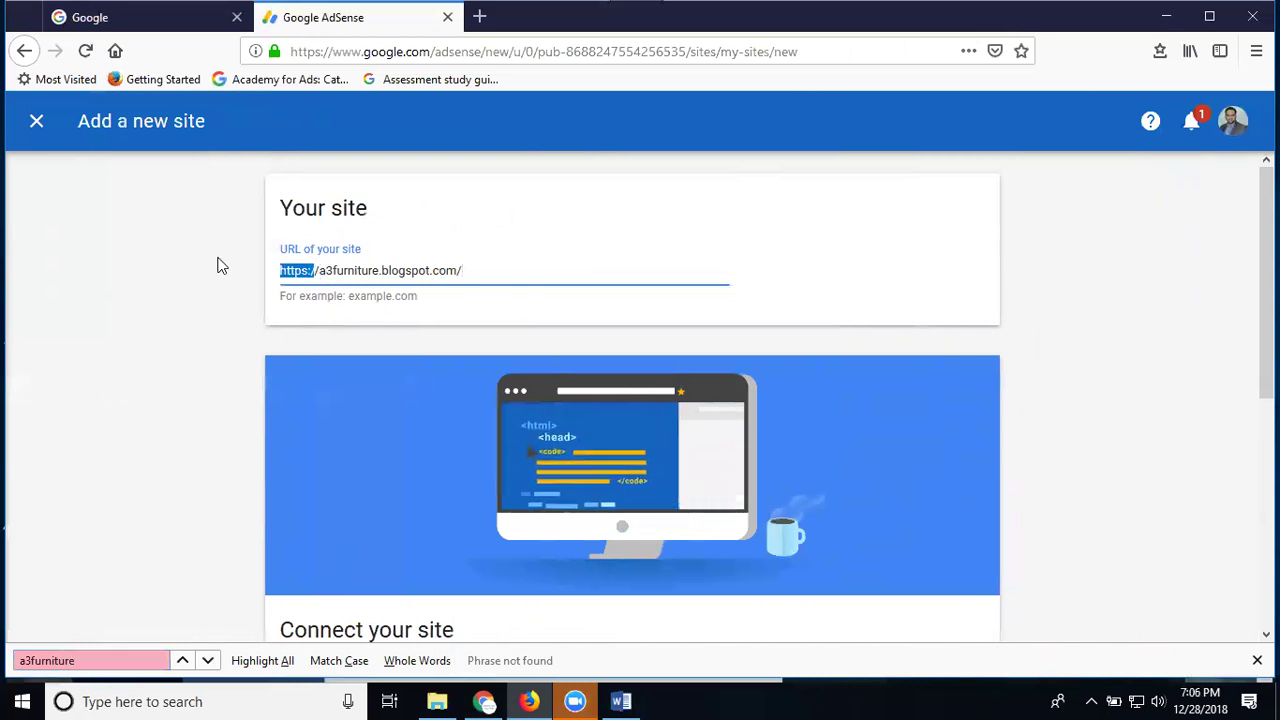
key(BackSpace)
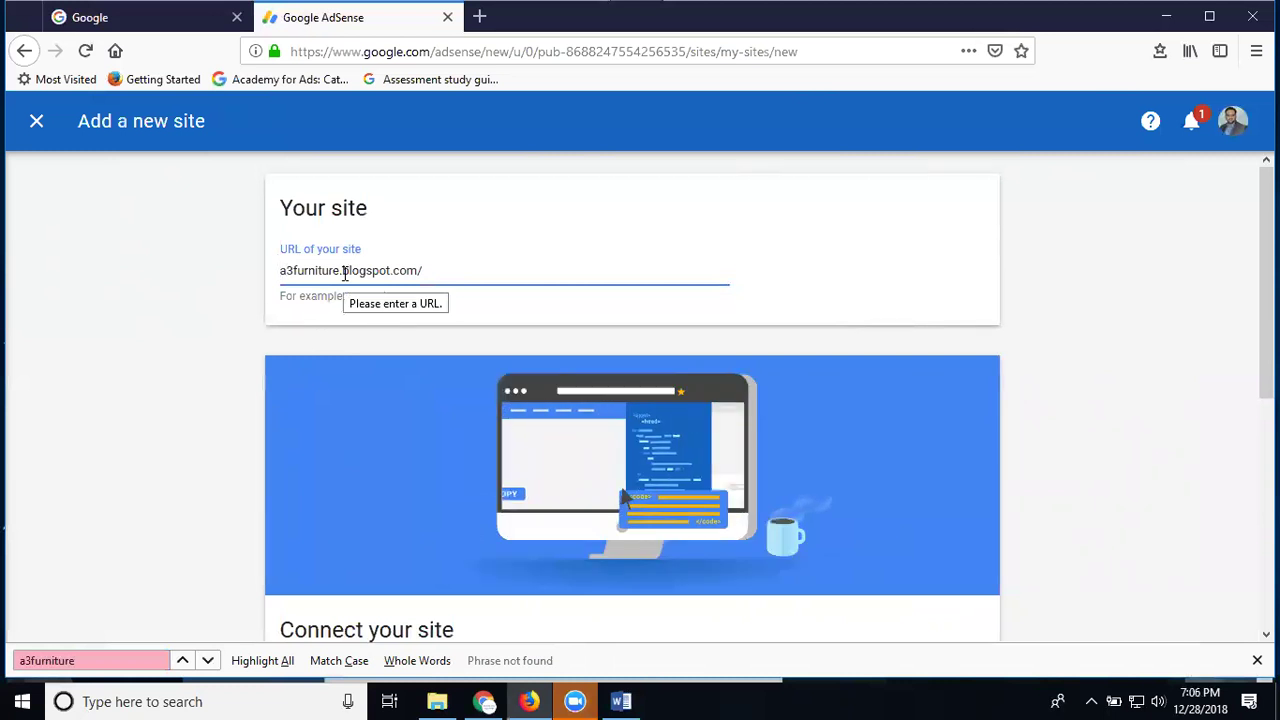
scroll(409, 280, down, 3)
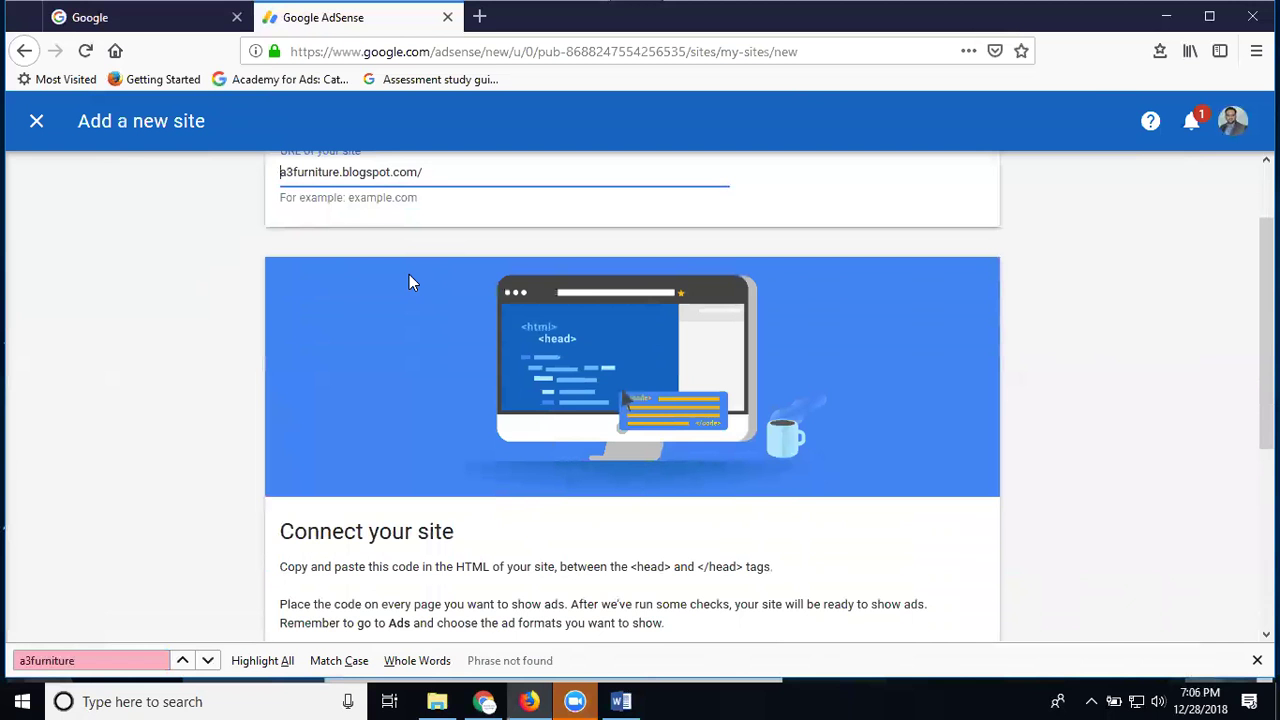
scroll(409, 282, down, 3)
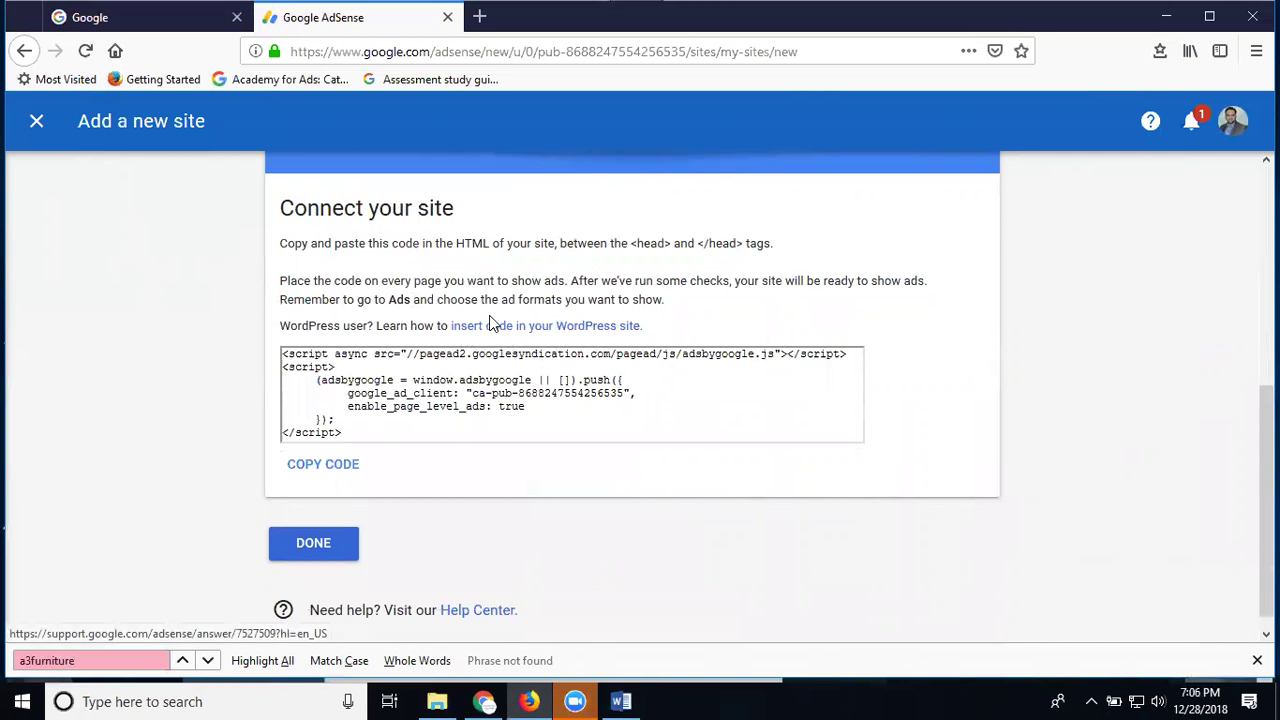
Copy the auto ads code snippet and submit the new site
triple_click(438, 380)
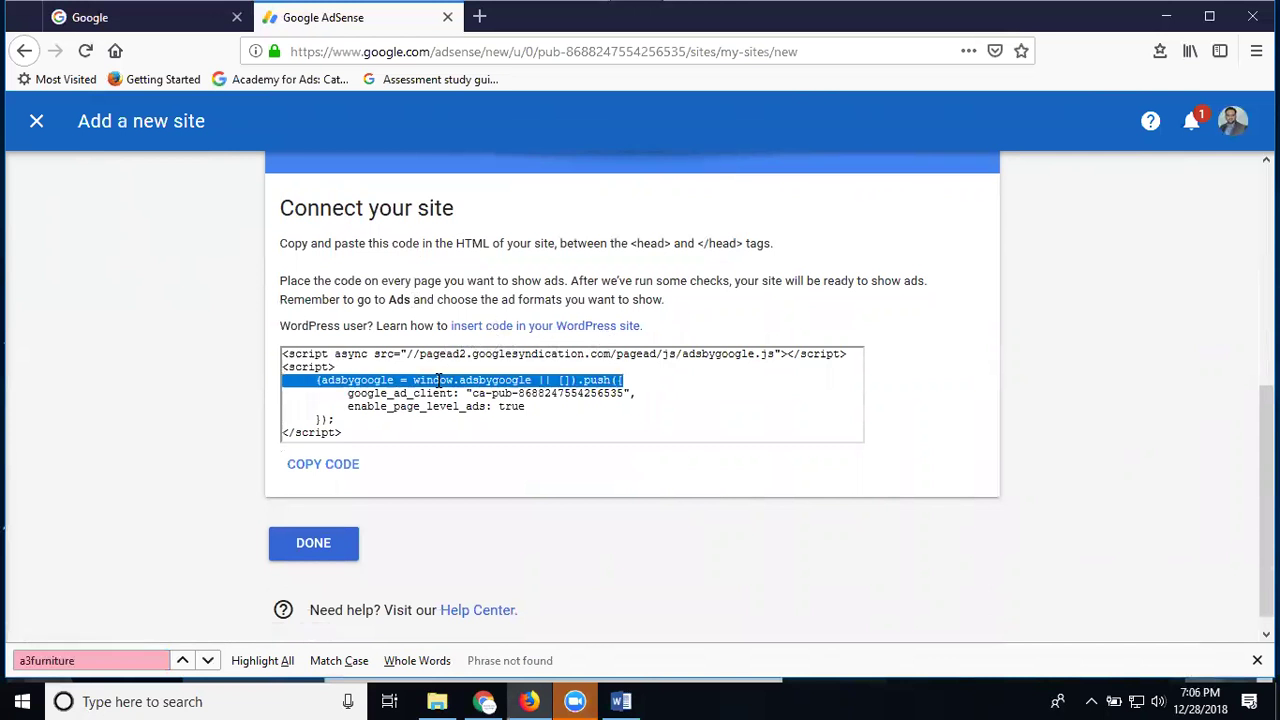
key(ctrl+a)
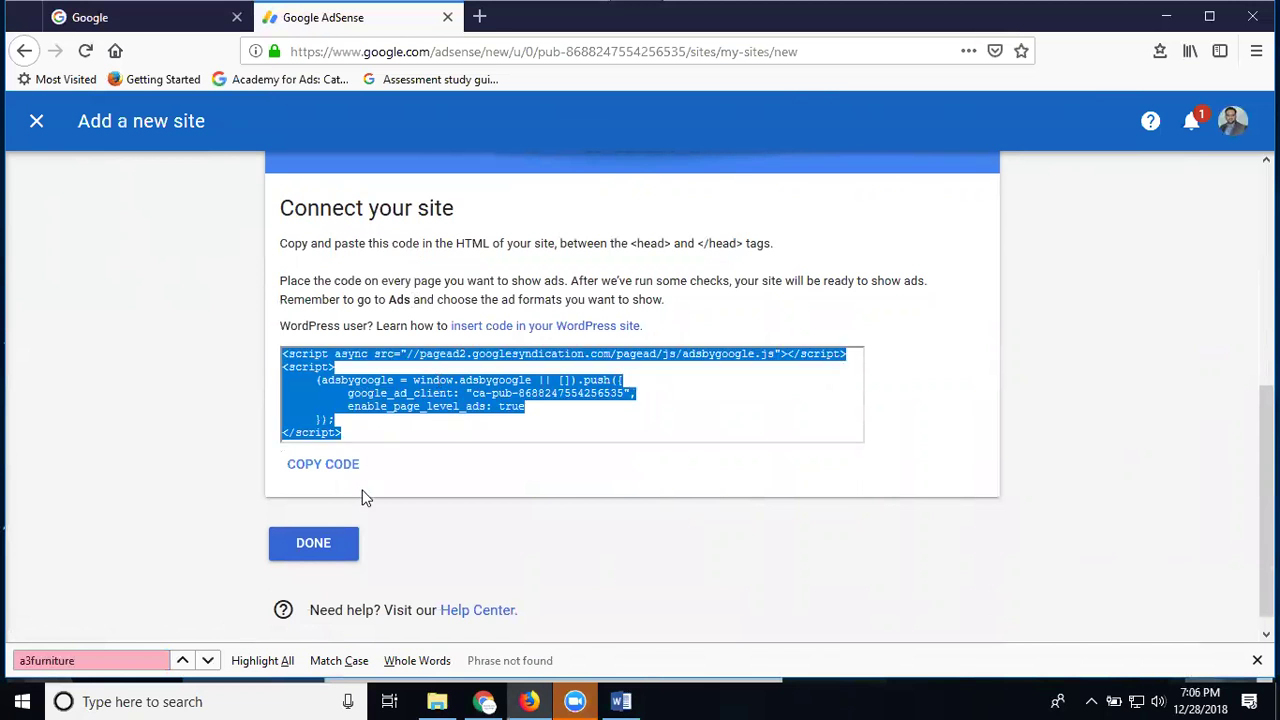
click(334, 476)
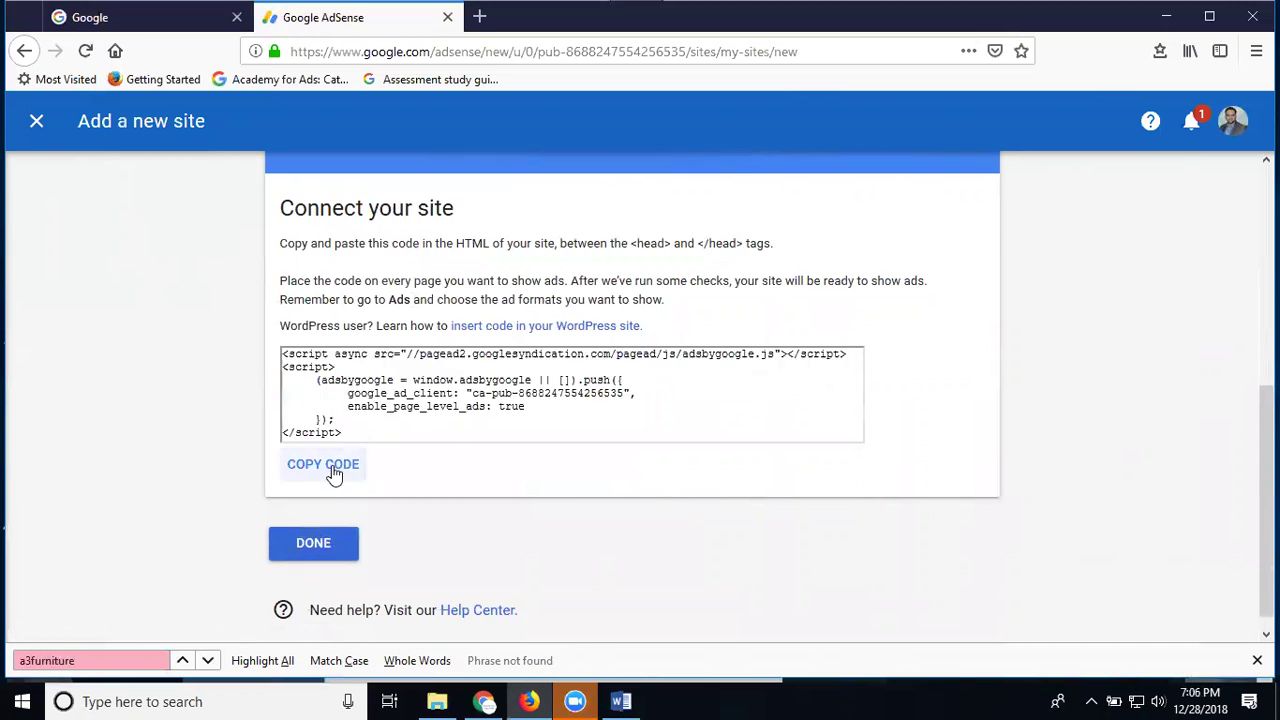
triple_click(380, 406)
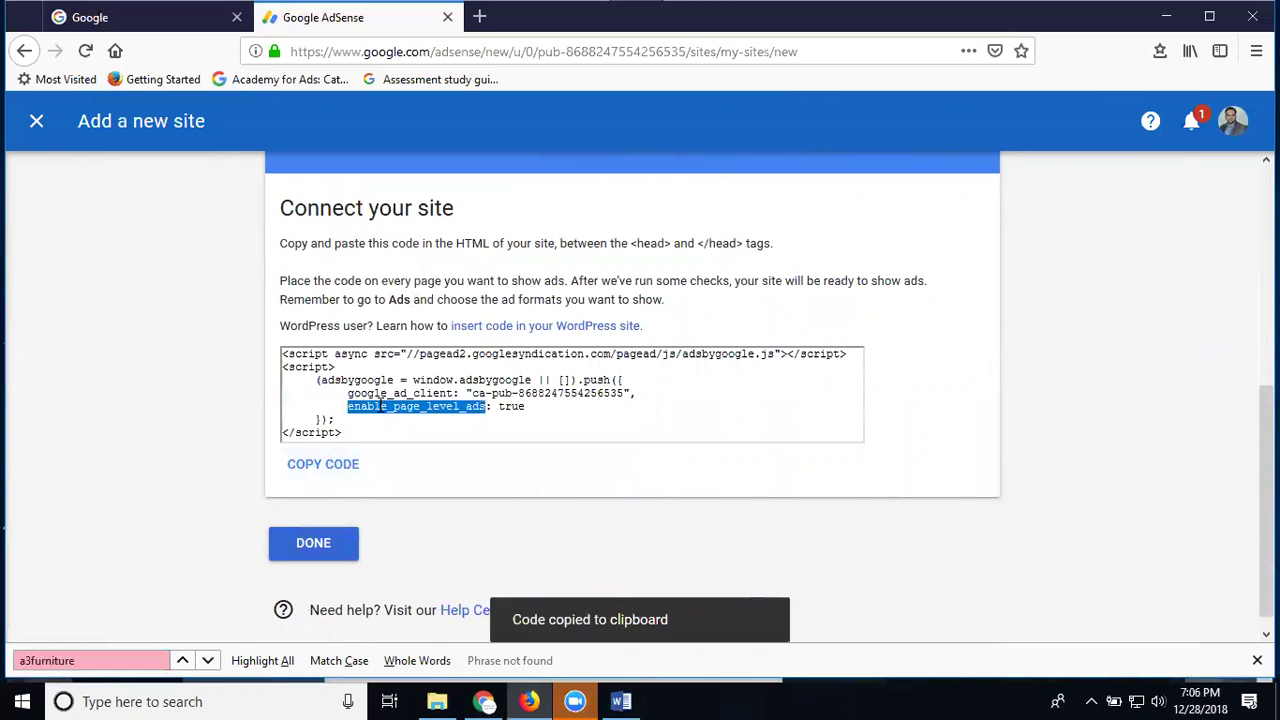
key(ctrl+a)
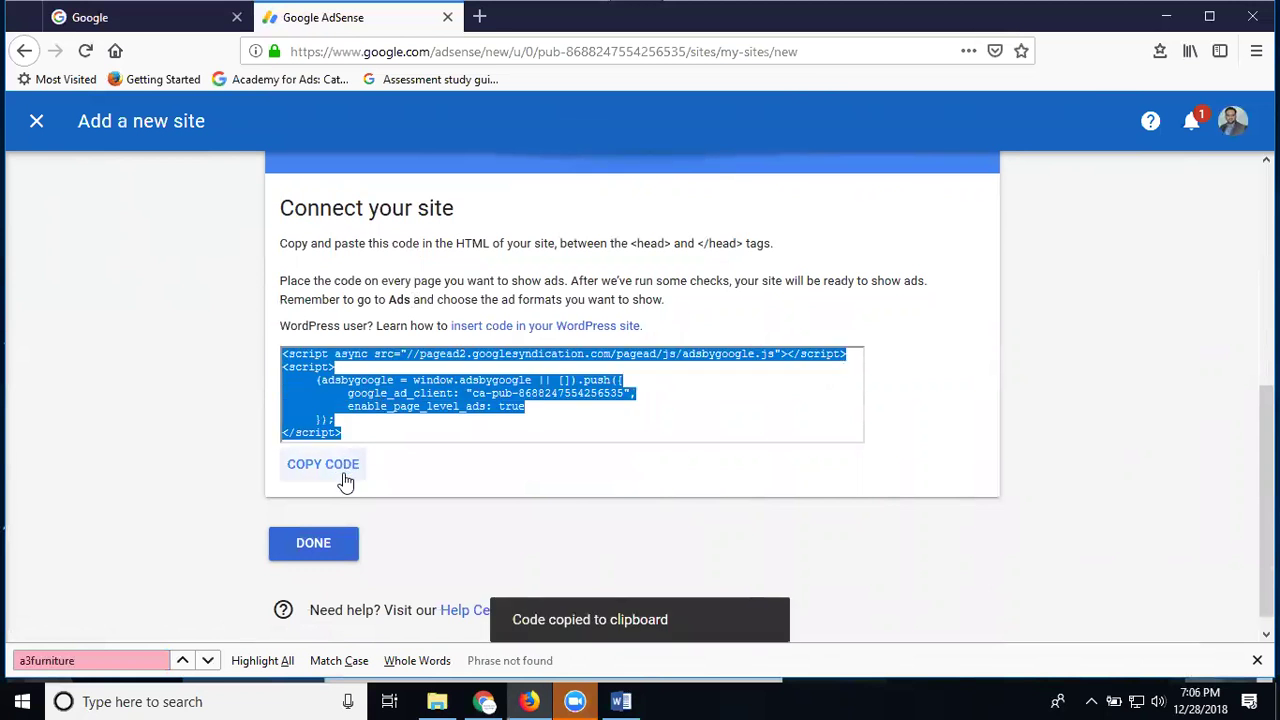
click(322, 545)
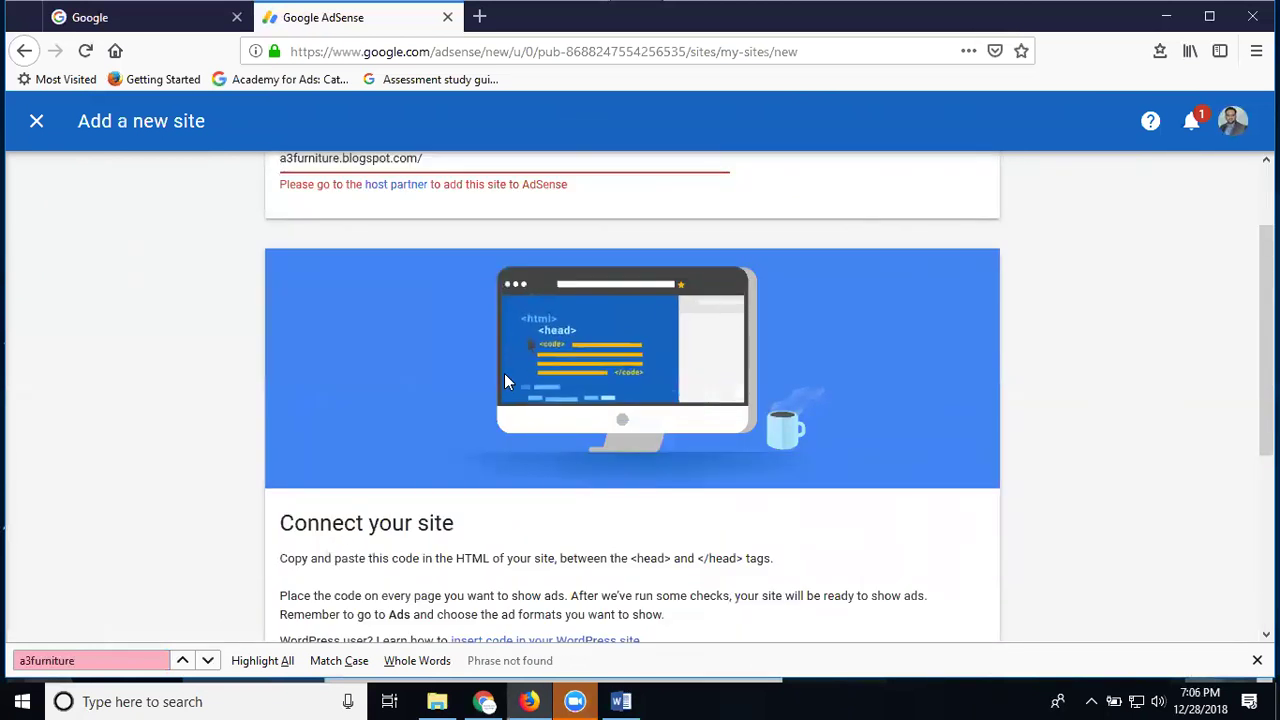
Read the host-partner error on the URL field, then scroll back down to the site code
scroll(431, 326, up, 2)
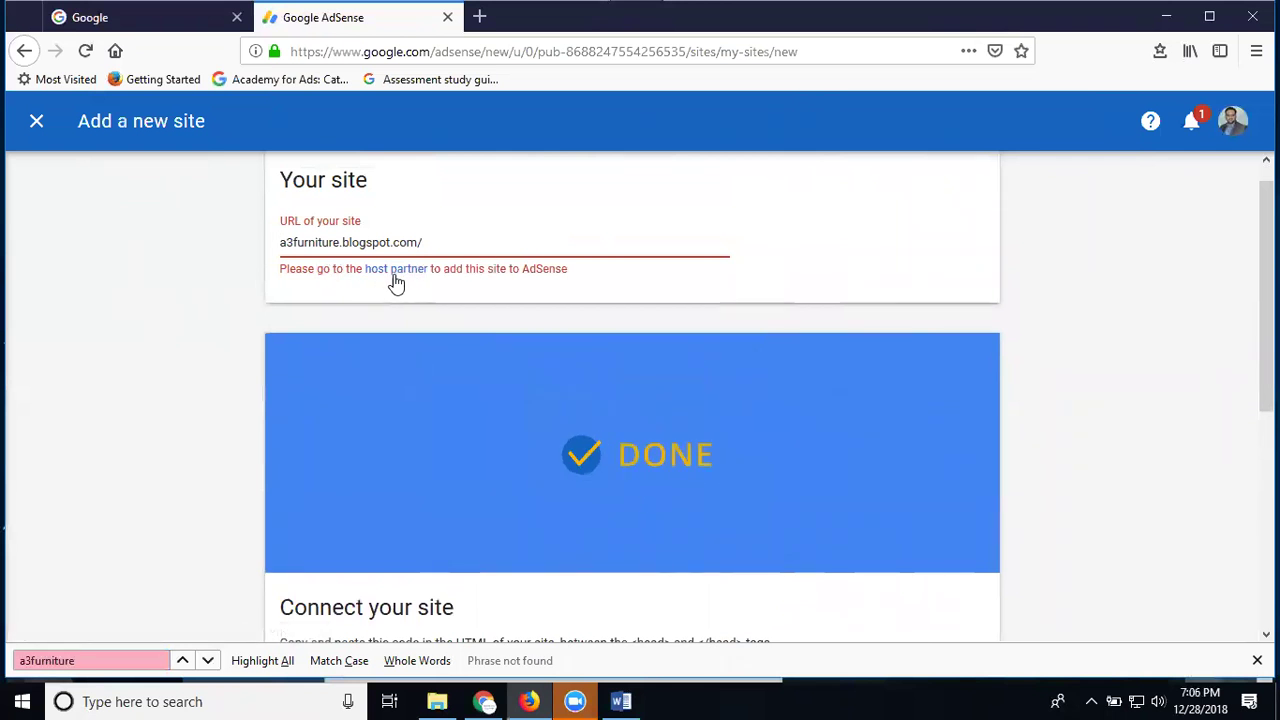
scroll(447, 290, down, 2)
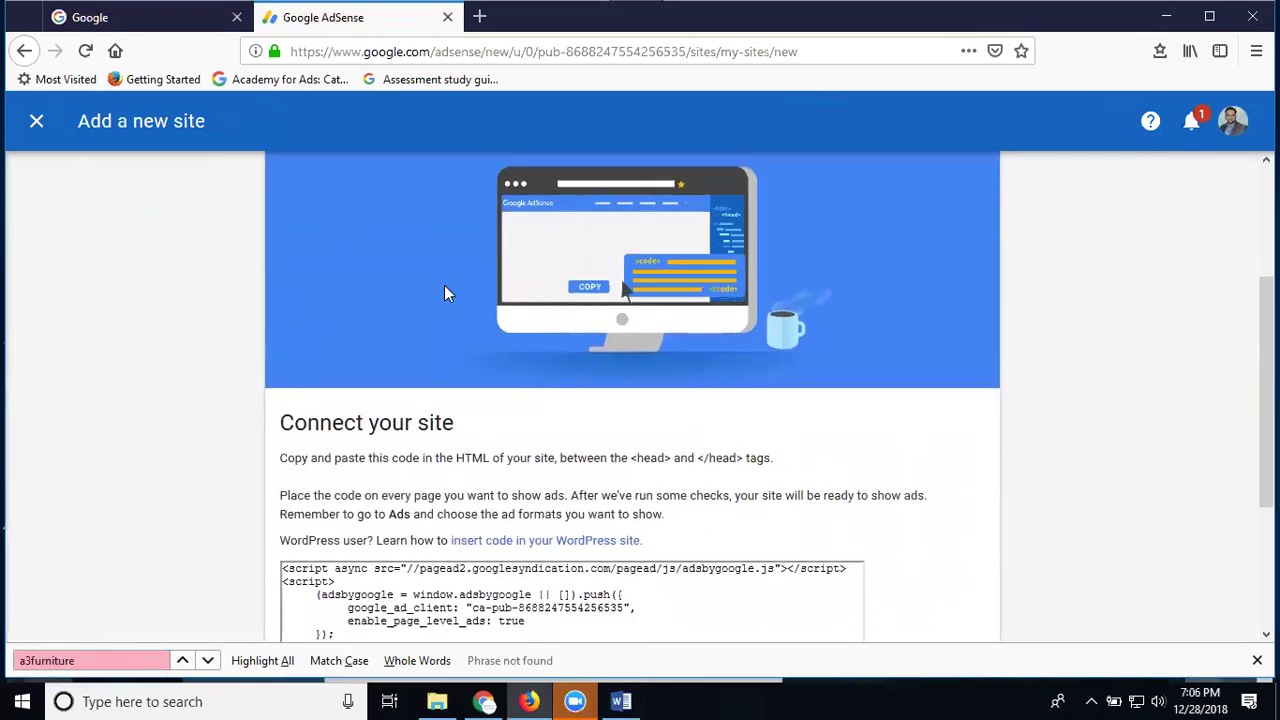
scroll(447, 290, down, 2)
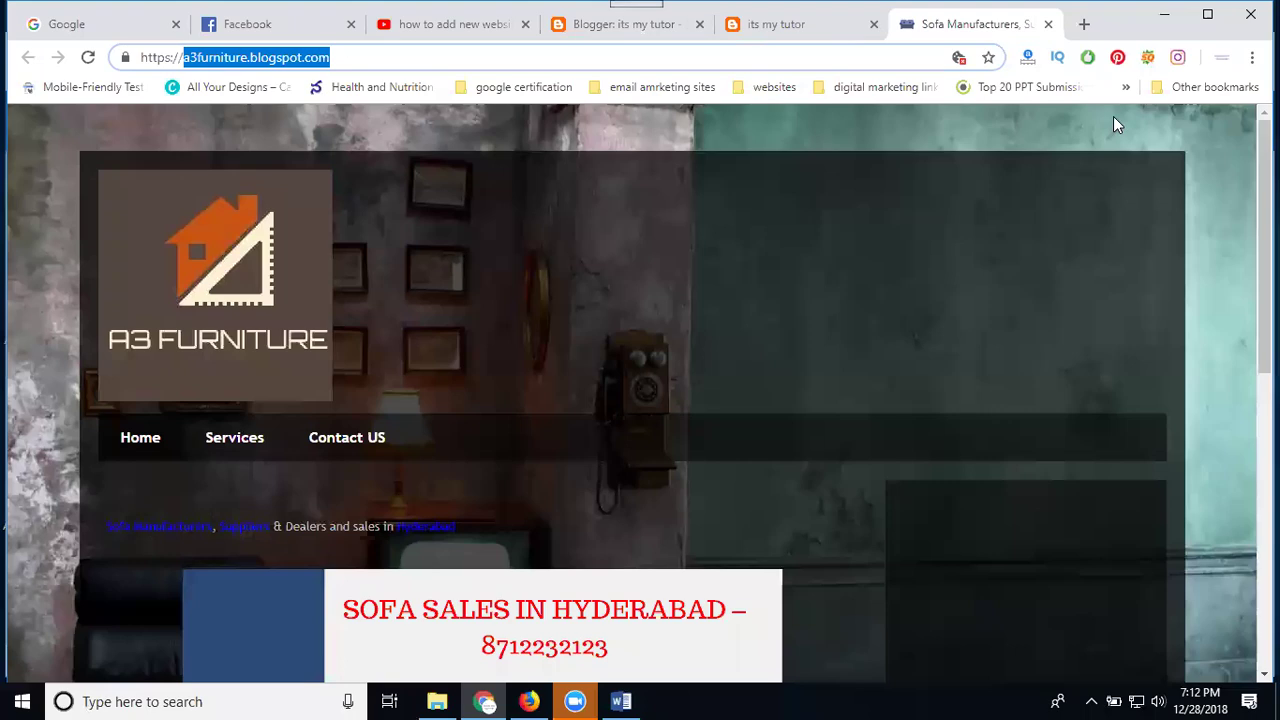
click(443, 55)
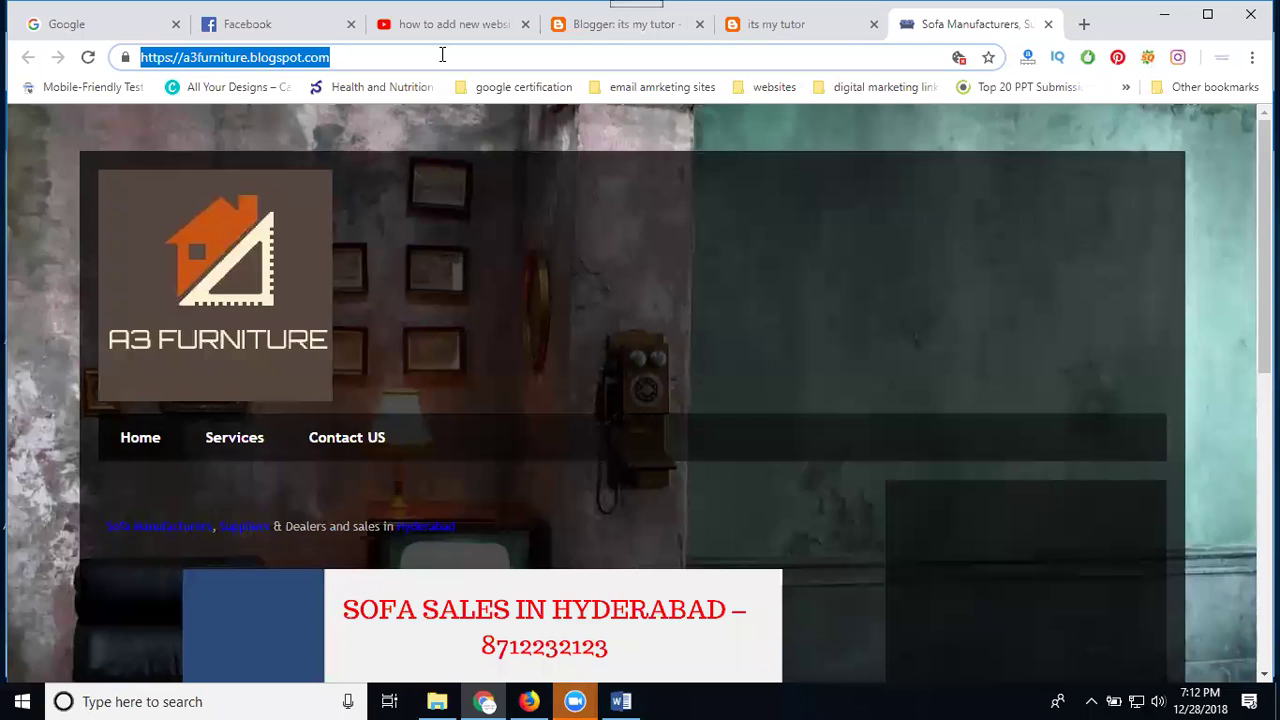
click(531, 698)
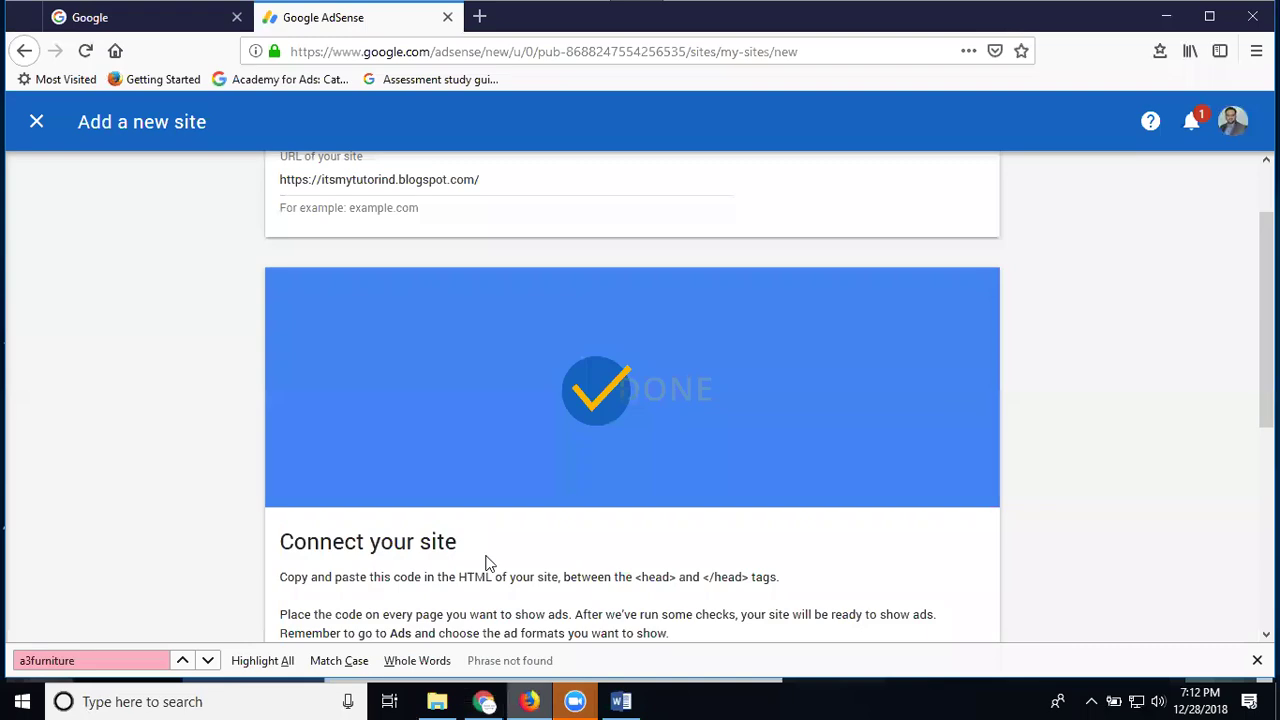
double_click(444, 178)
key(ctrl+a)
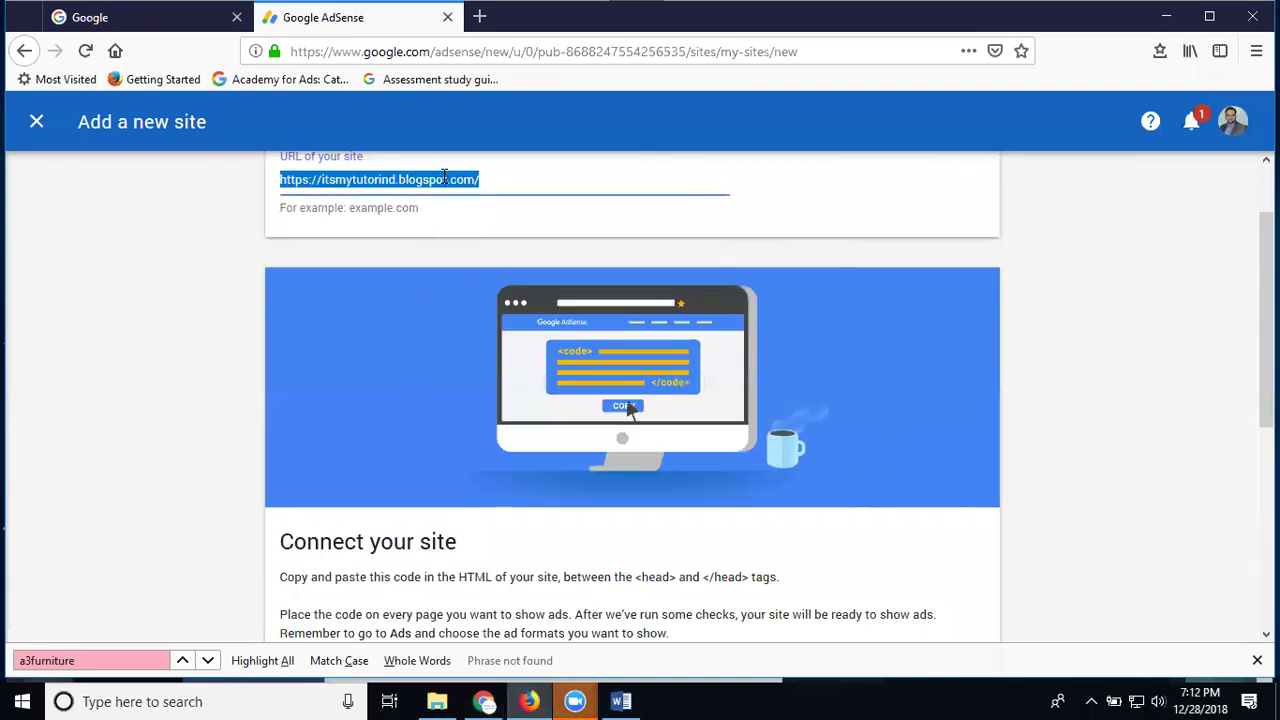
text(https://a3furniture.blogspot.com/)
scroll(156, 286, down, 5)
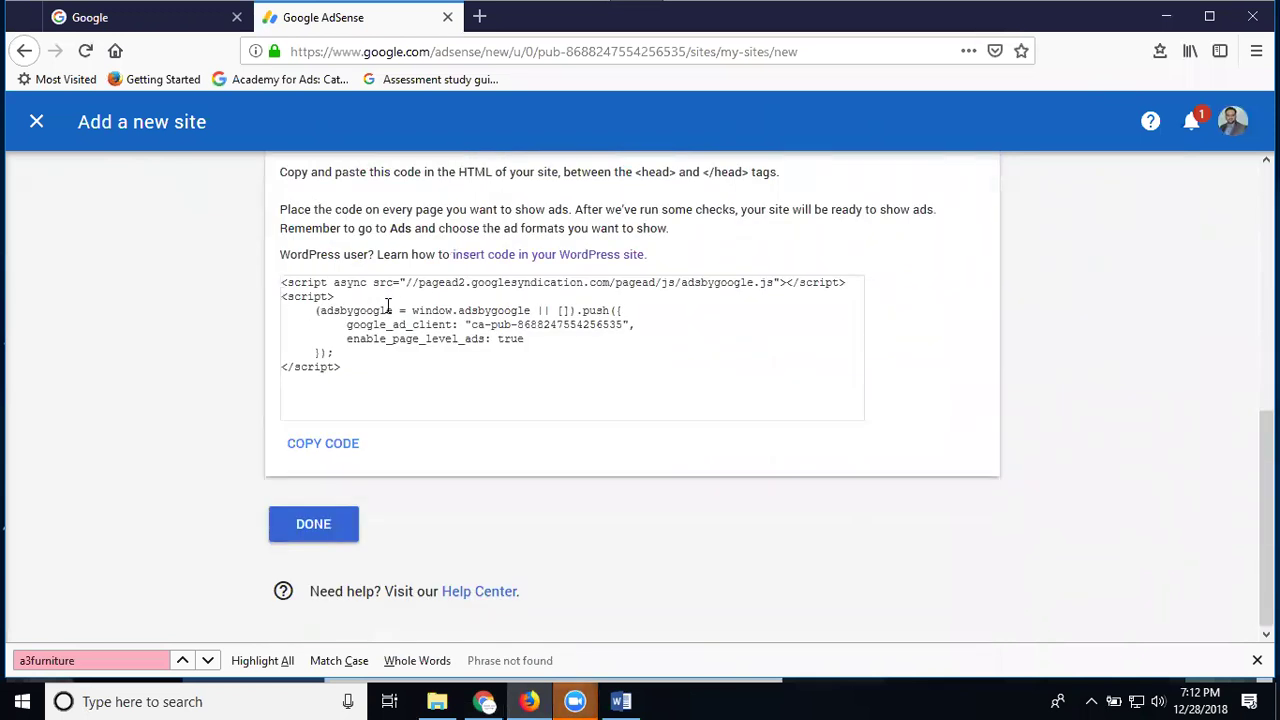
double_click(388, 310)
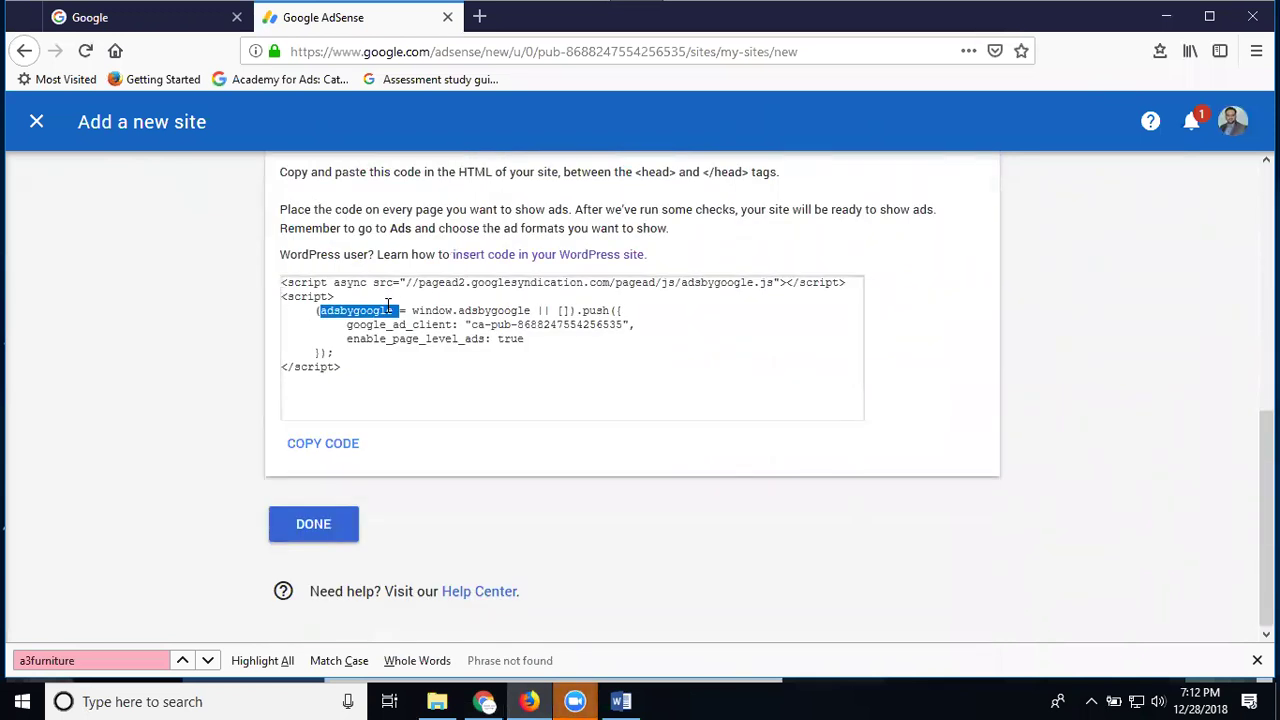
click(320, 443)
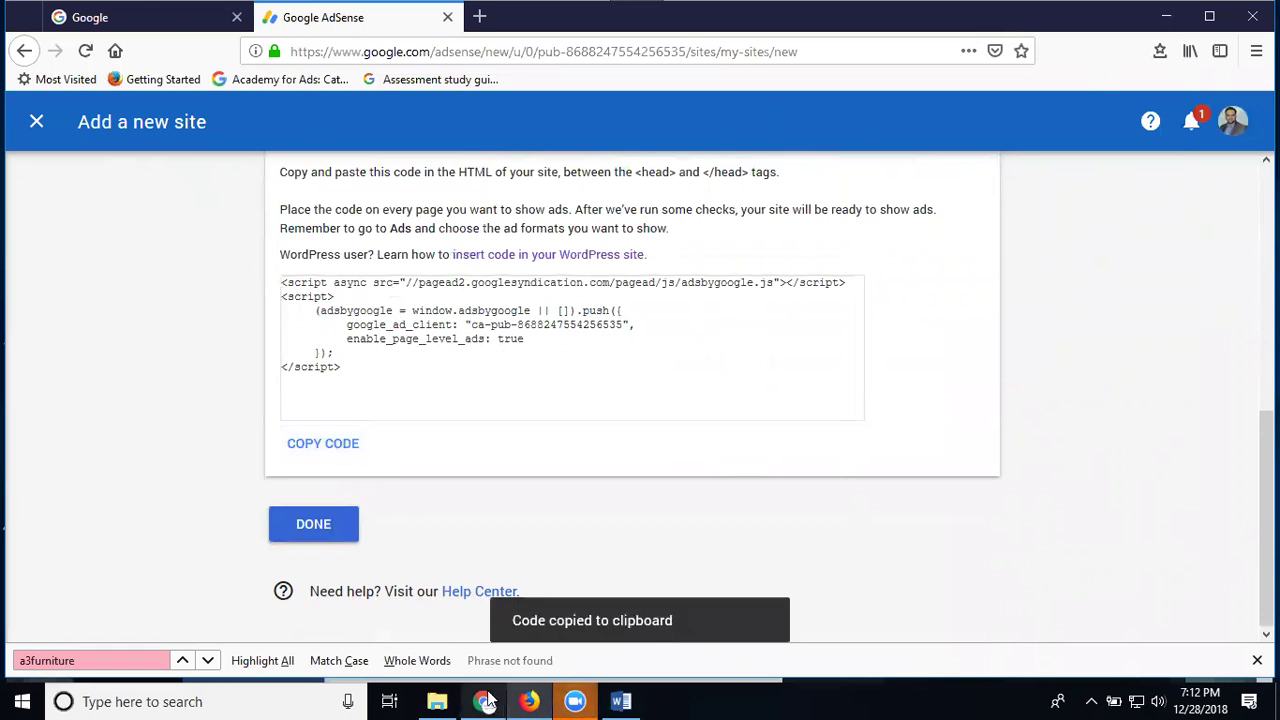
Switch Blogger to the Sofa Manufacturers blog and open its Layout, then Theme page
click(485, 701)
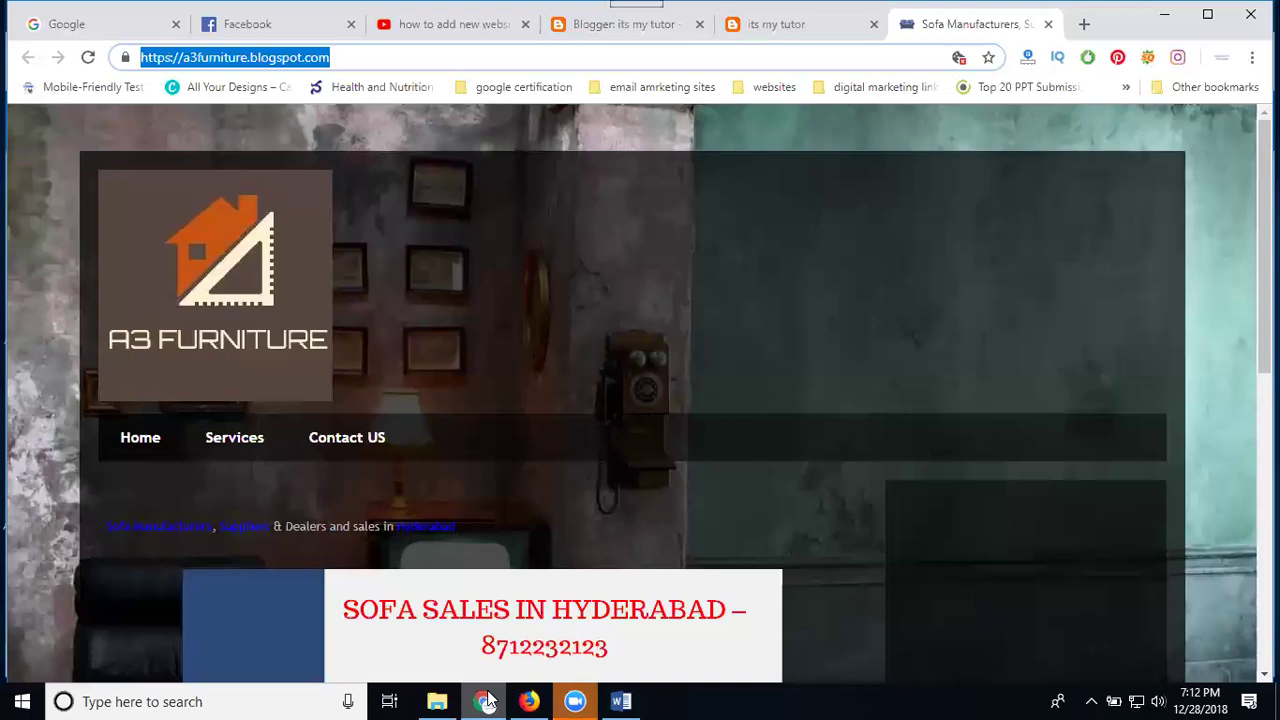
click(774, 32)
click(640, 26)
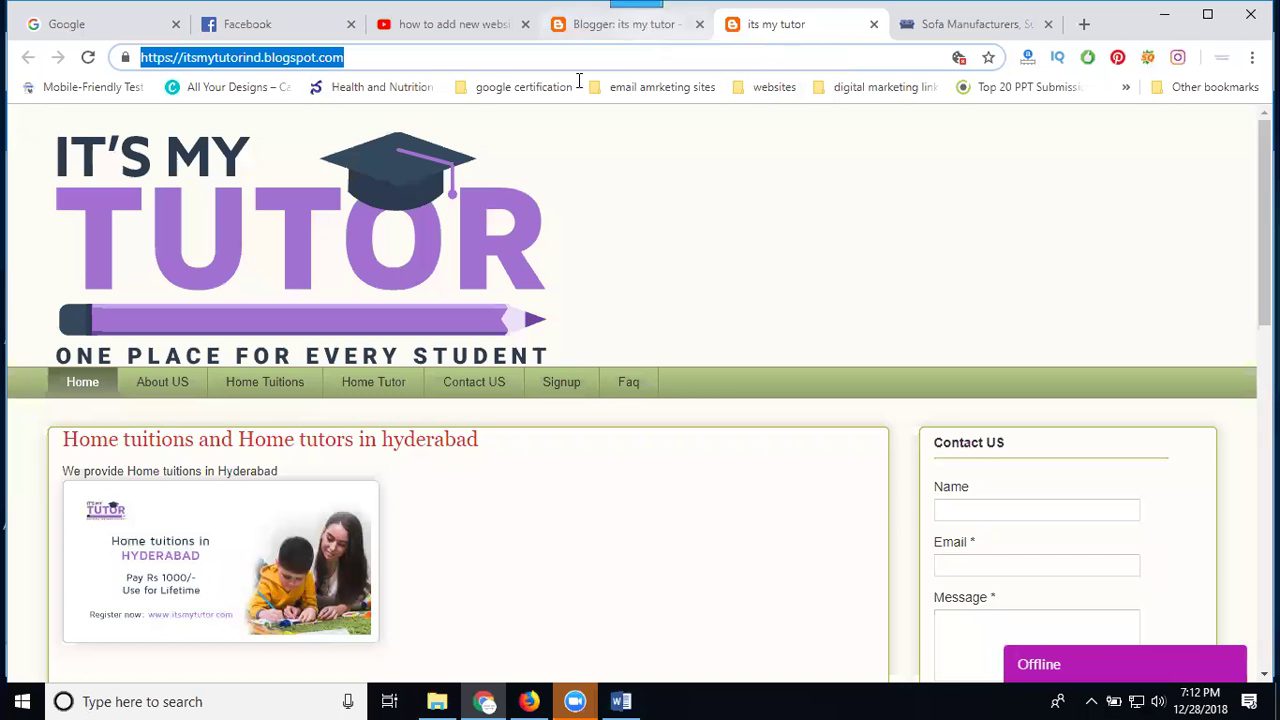
click(118, 190)
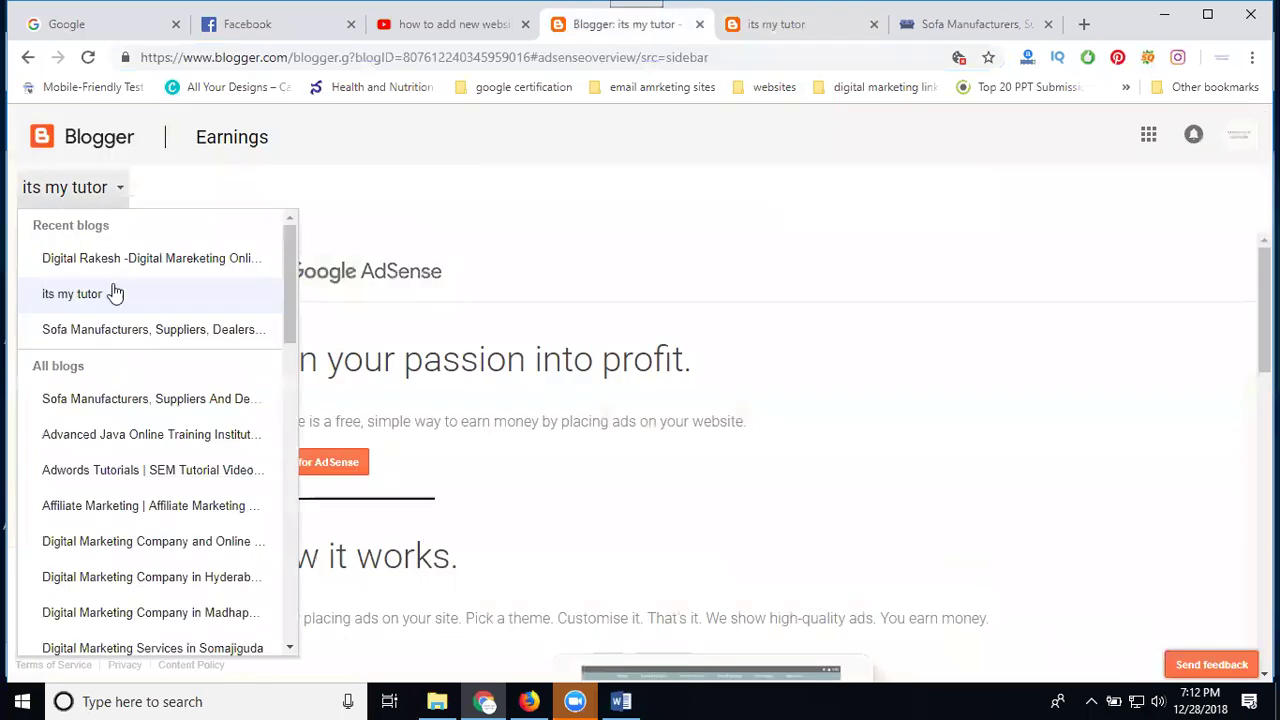
click(115, 330)
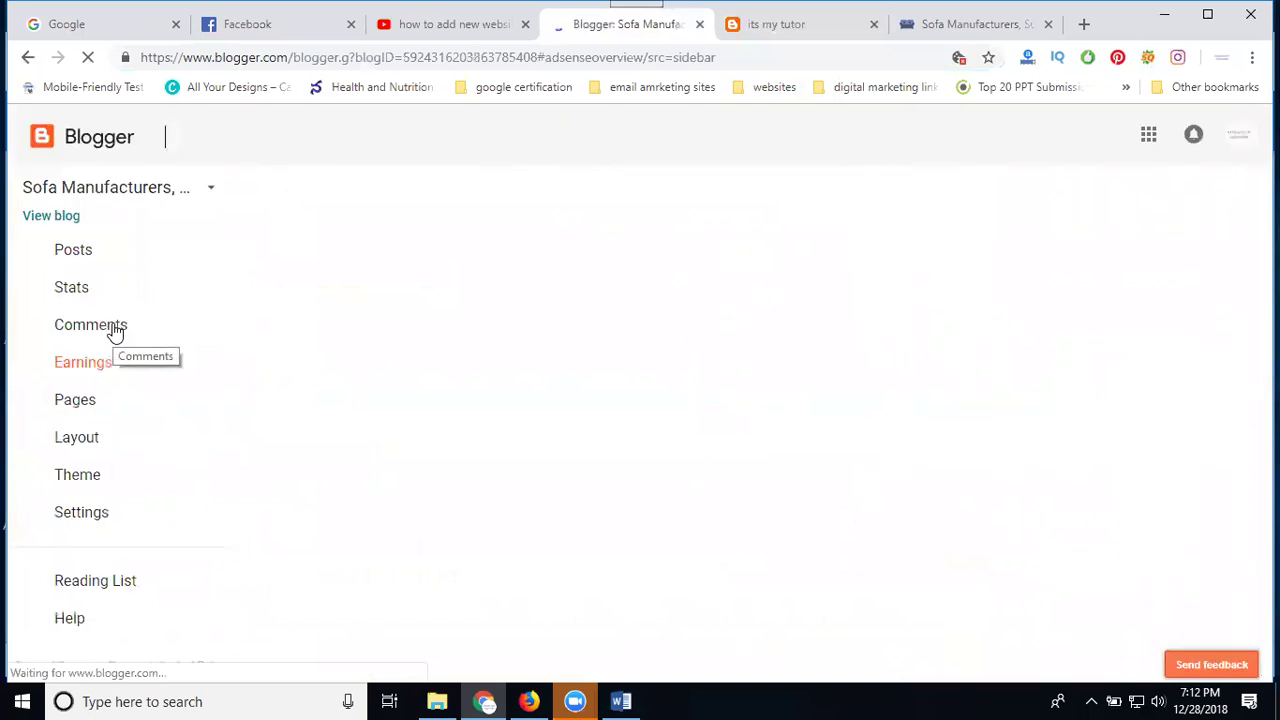
click(100, 438)
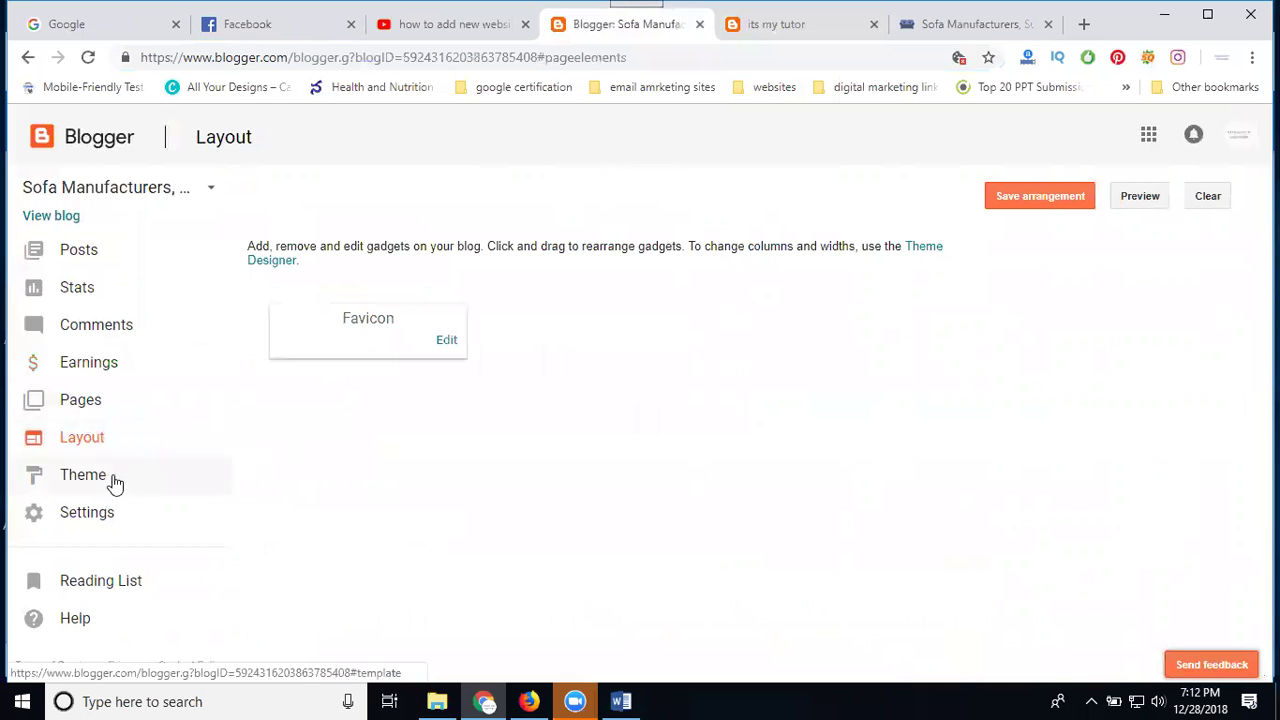
click(110, 477)
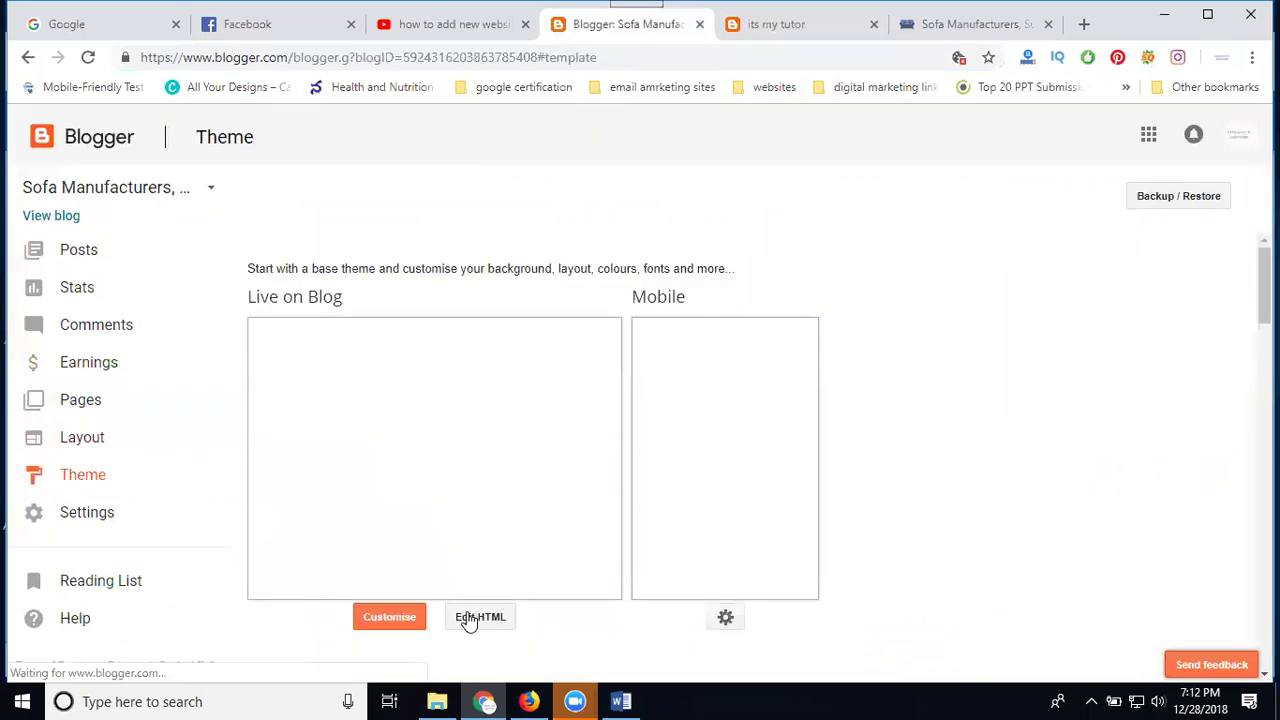
Replace the old ad script on theme HTML lines 7–13 with the auto ads code and save
click(467, 617)
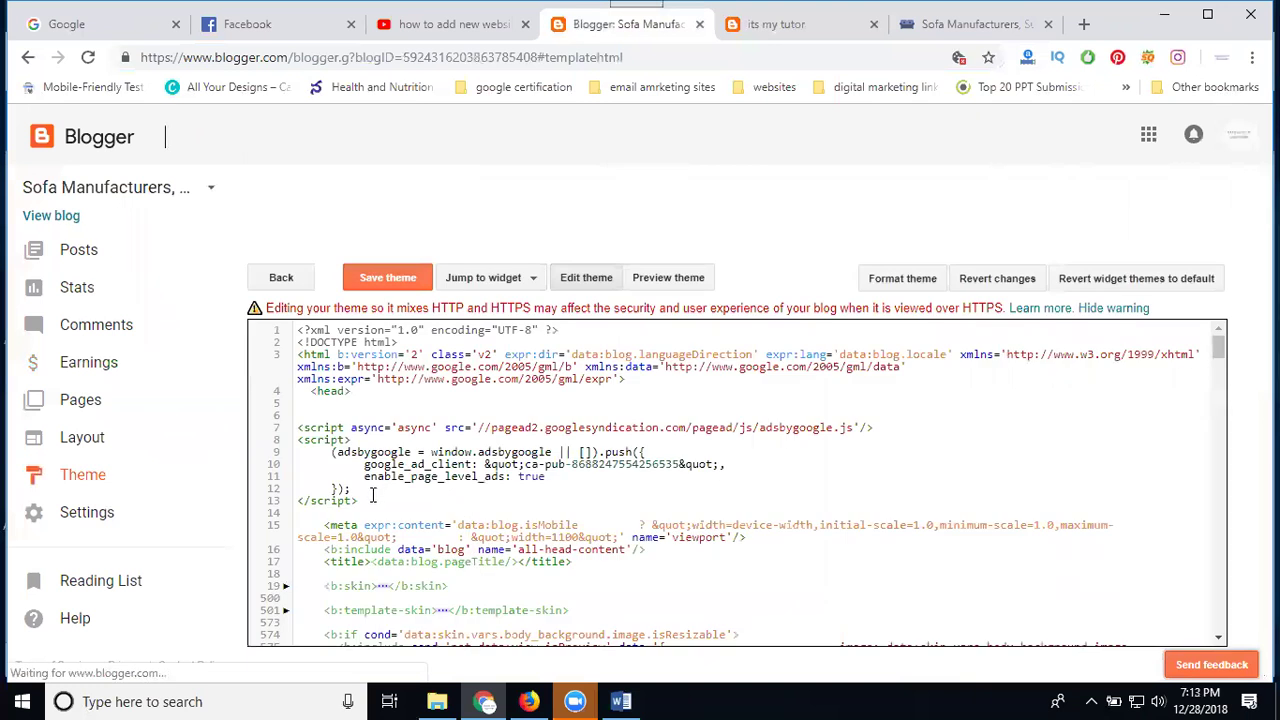
drag(360, 500, 298, 428)
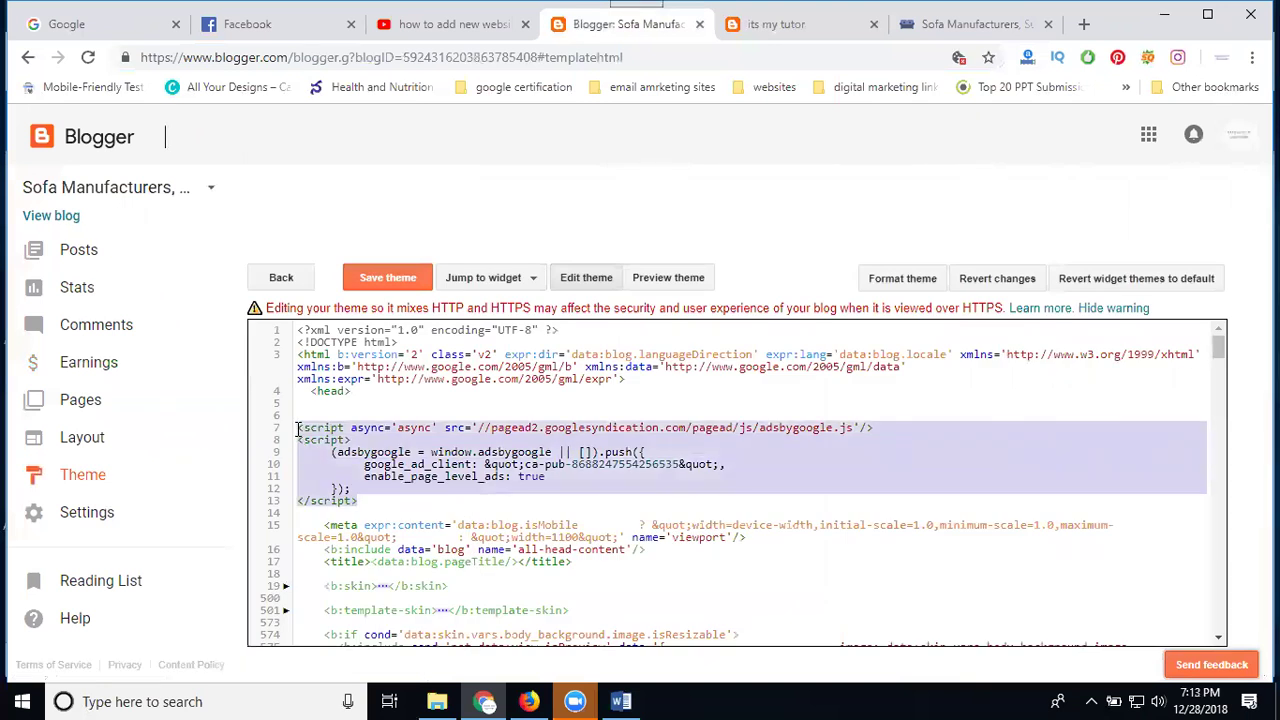
key(ctrl+v)
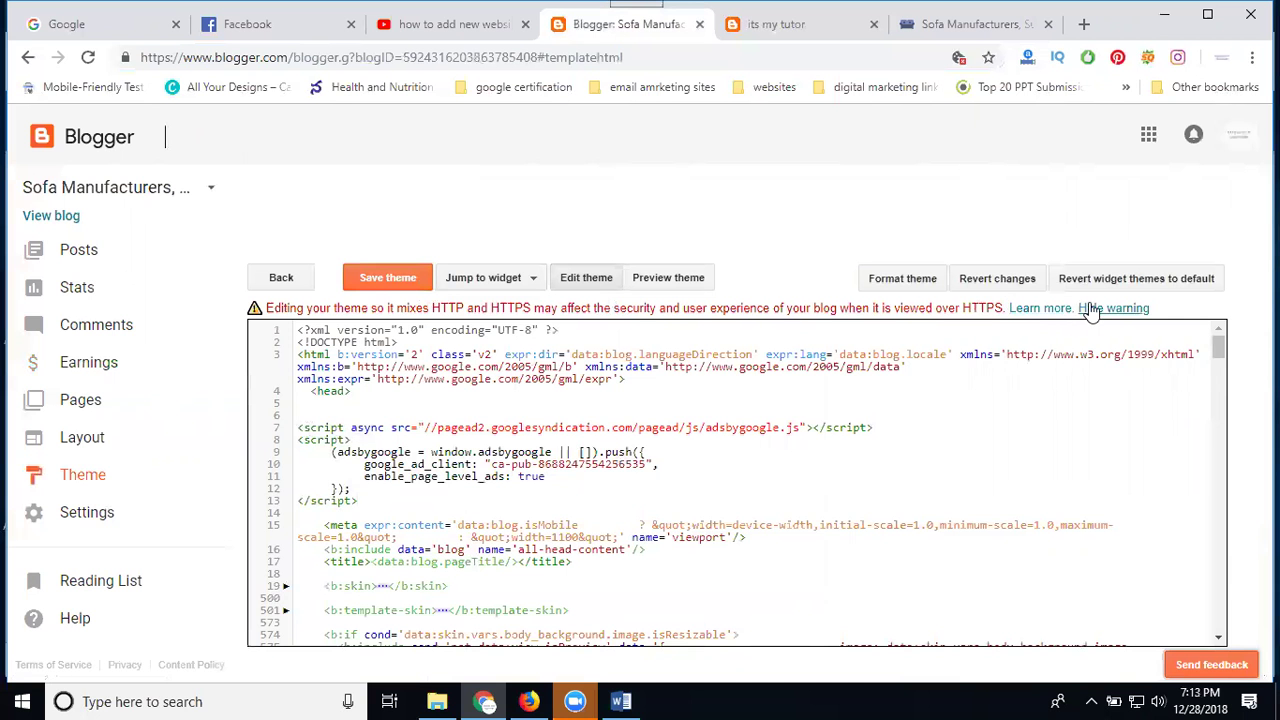
click(1092, 310)
click(401, 280)
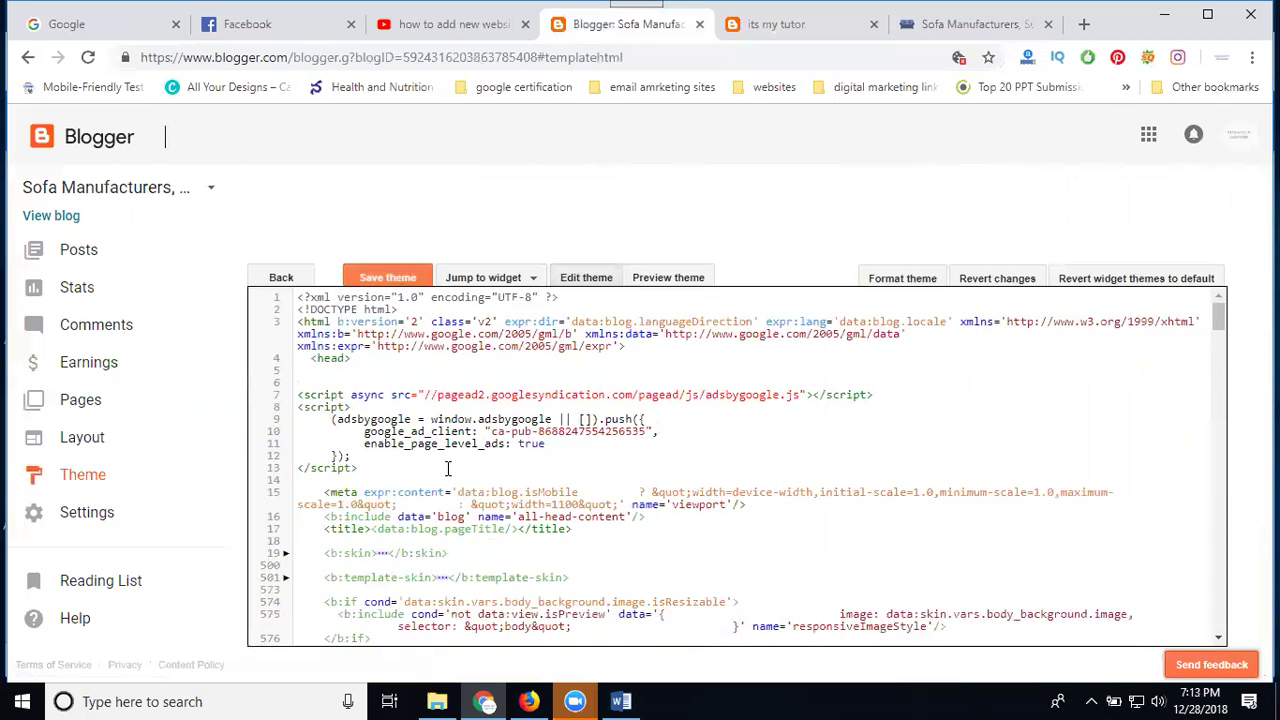
click(528, 701)
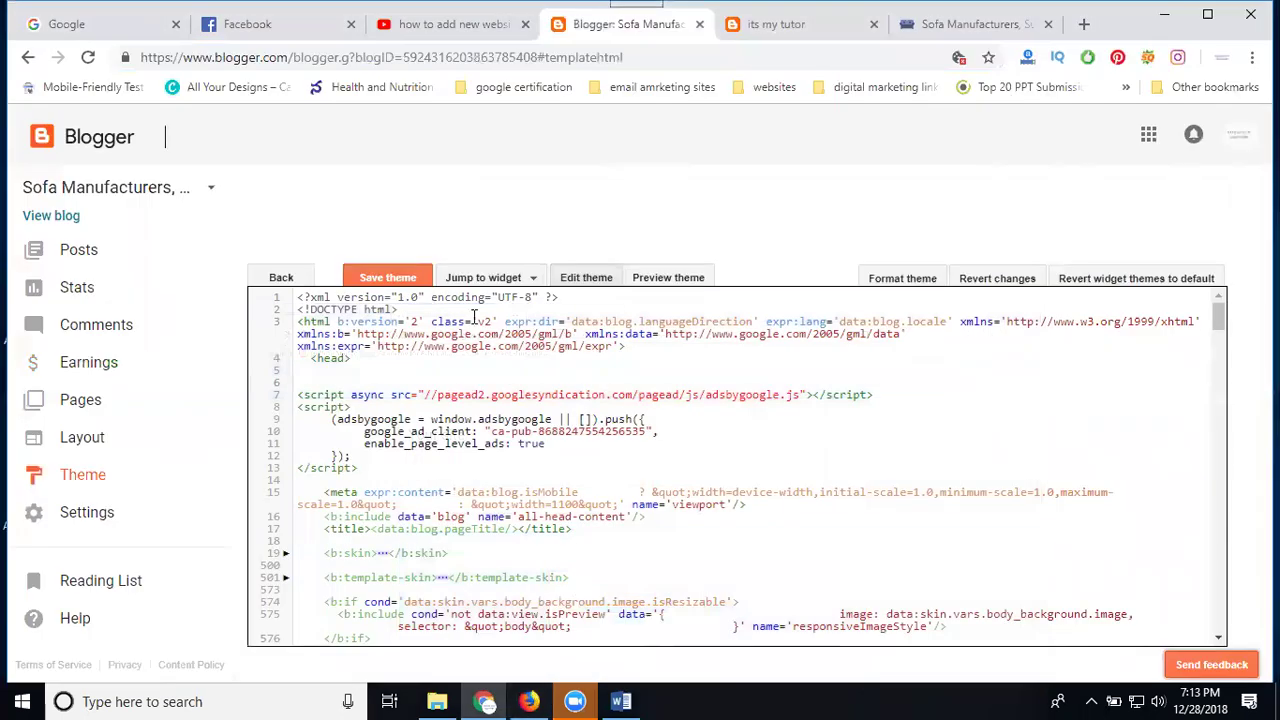
click(415, 278)
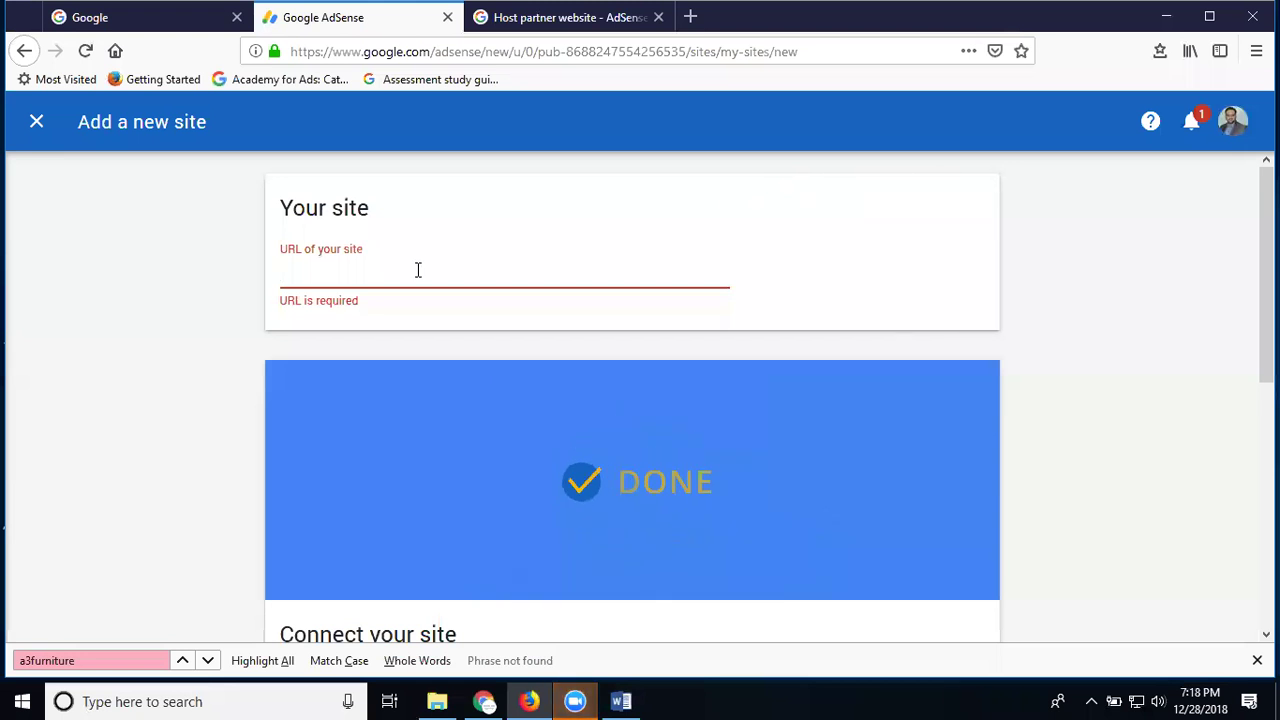
Resubmit a3furniture.blogspot.com as the new site URL in AdSense
text(https://a3furniture.blogspot.com/)
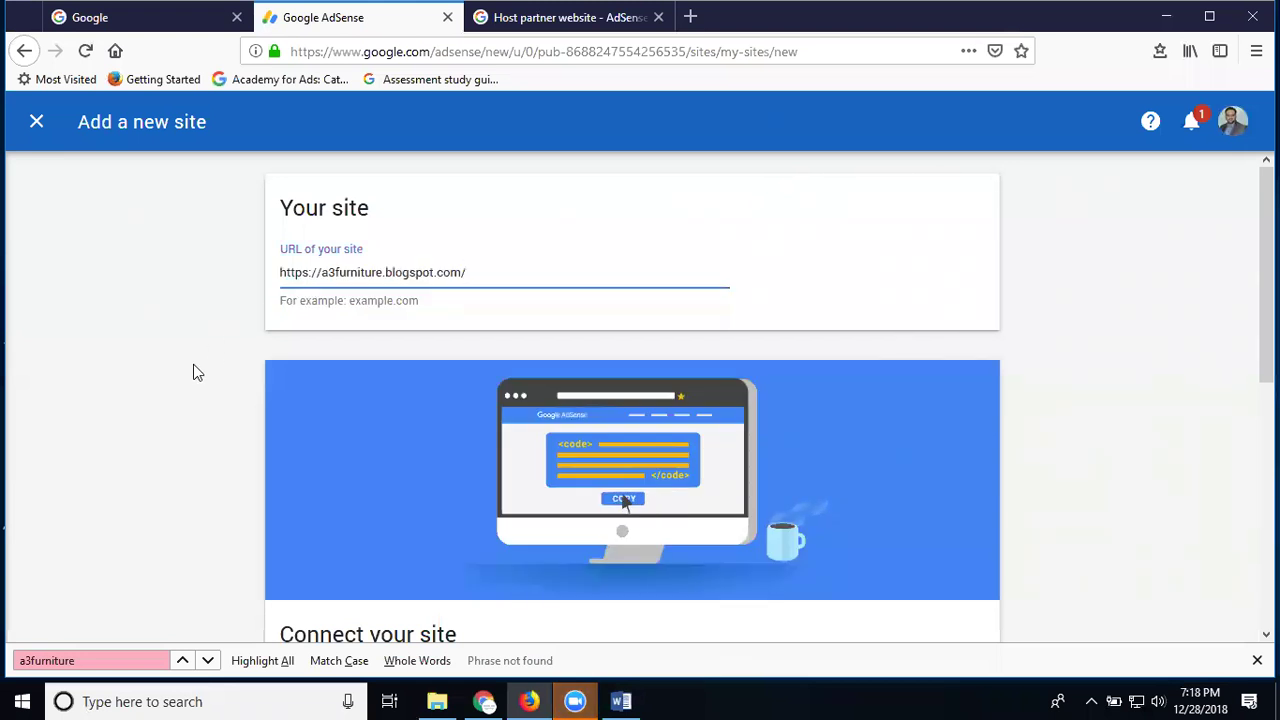
scroll(190, 375, down, 5)
click(300, 522)
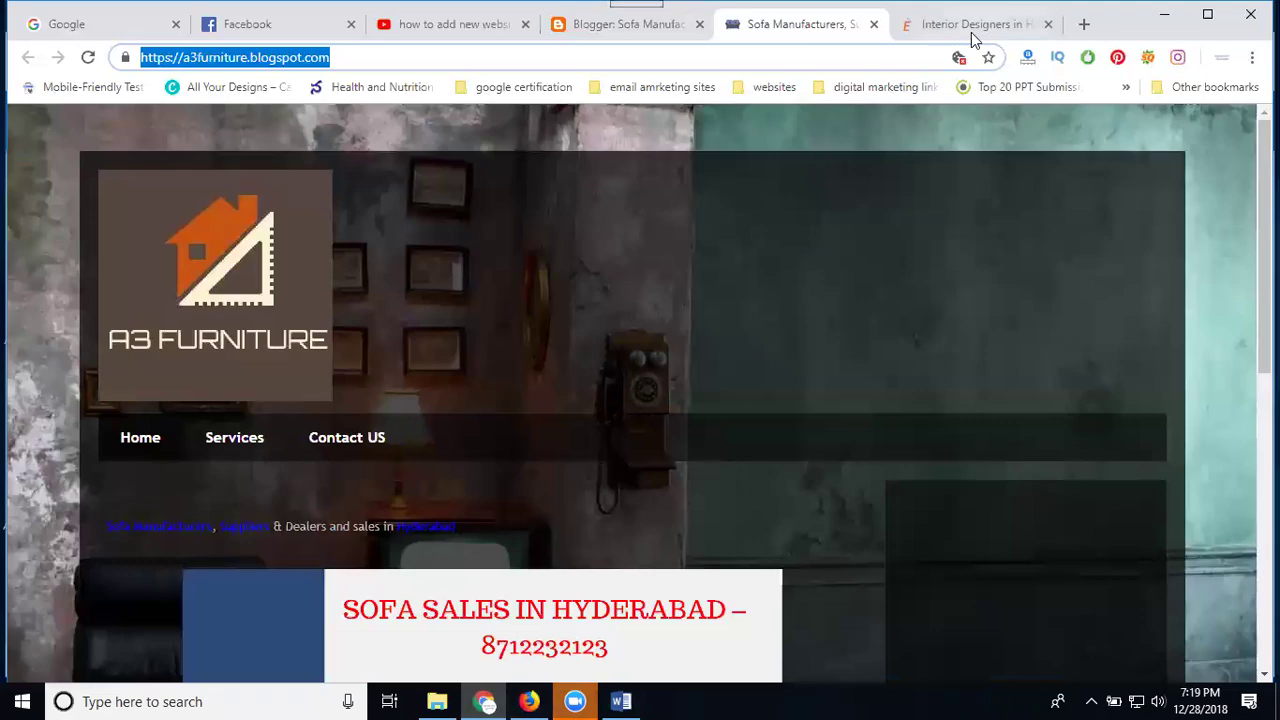
Select the cultureconceptinteriors.com address in the other browser and return to AdSense
click(971, 32)
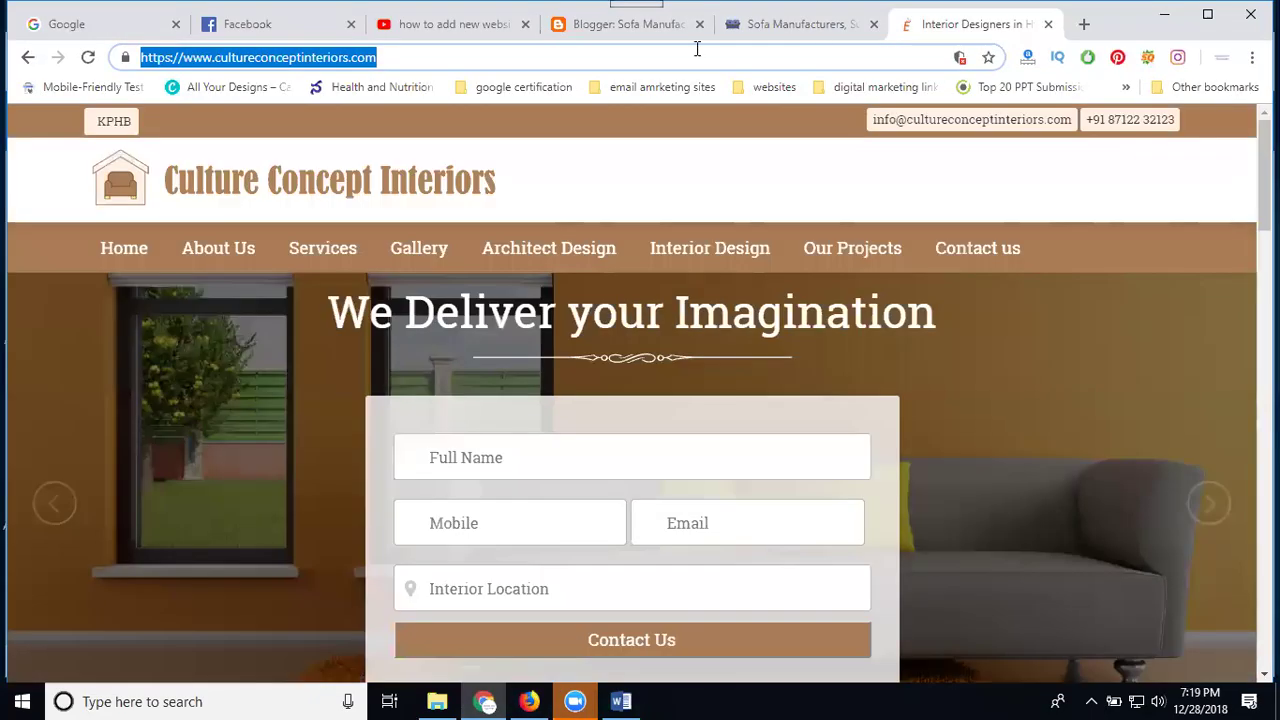
click(477, 50)
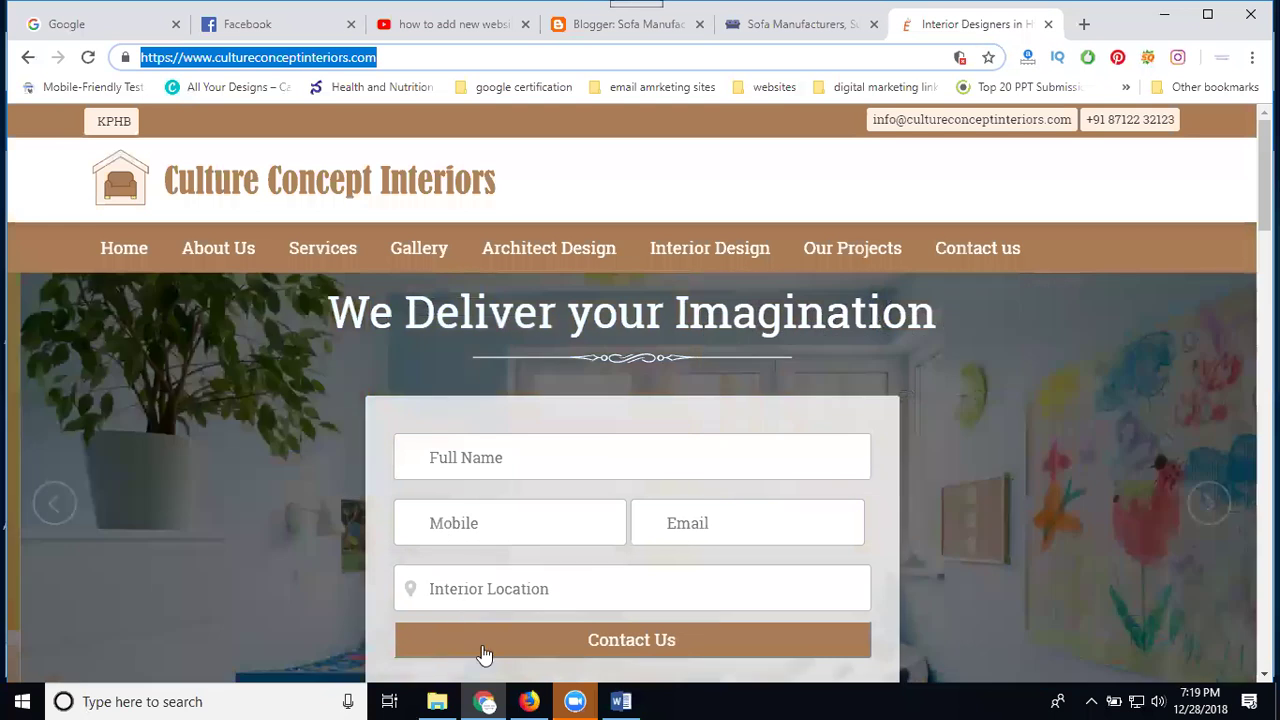
click(529, 701)
triple_click(388, 258)
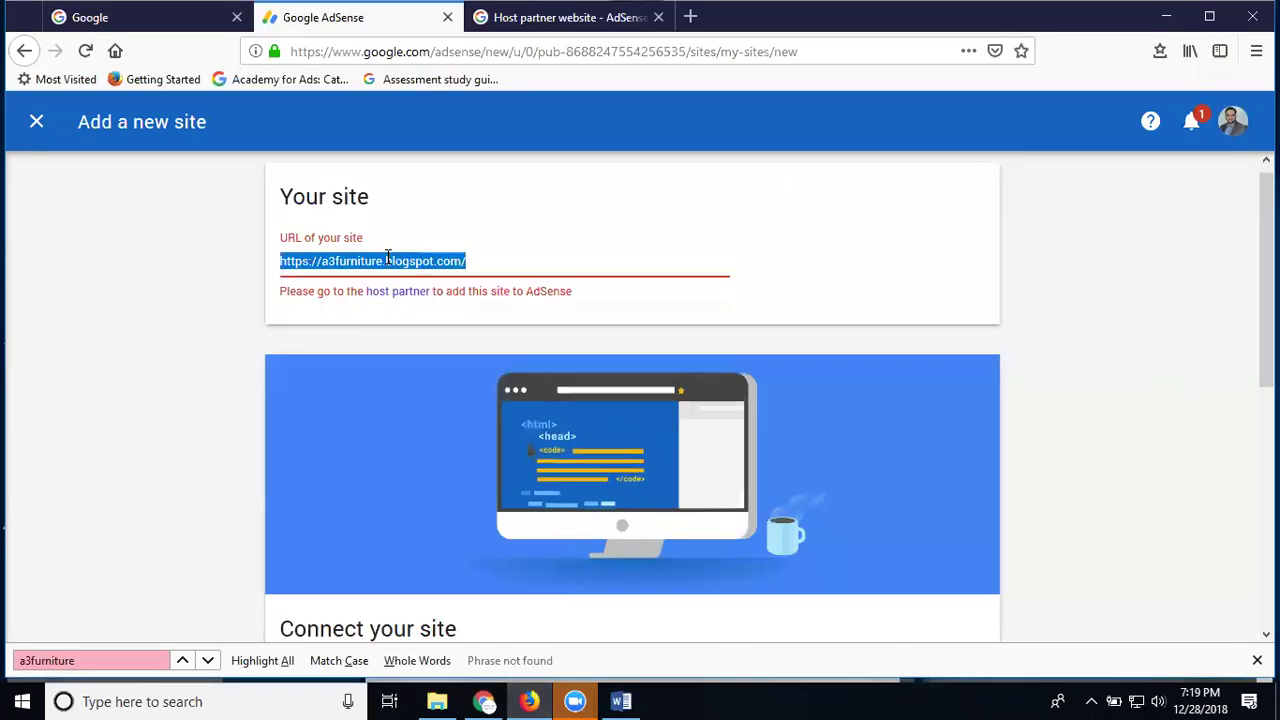
text(https://www.cultureconceptinteriors.com/)
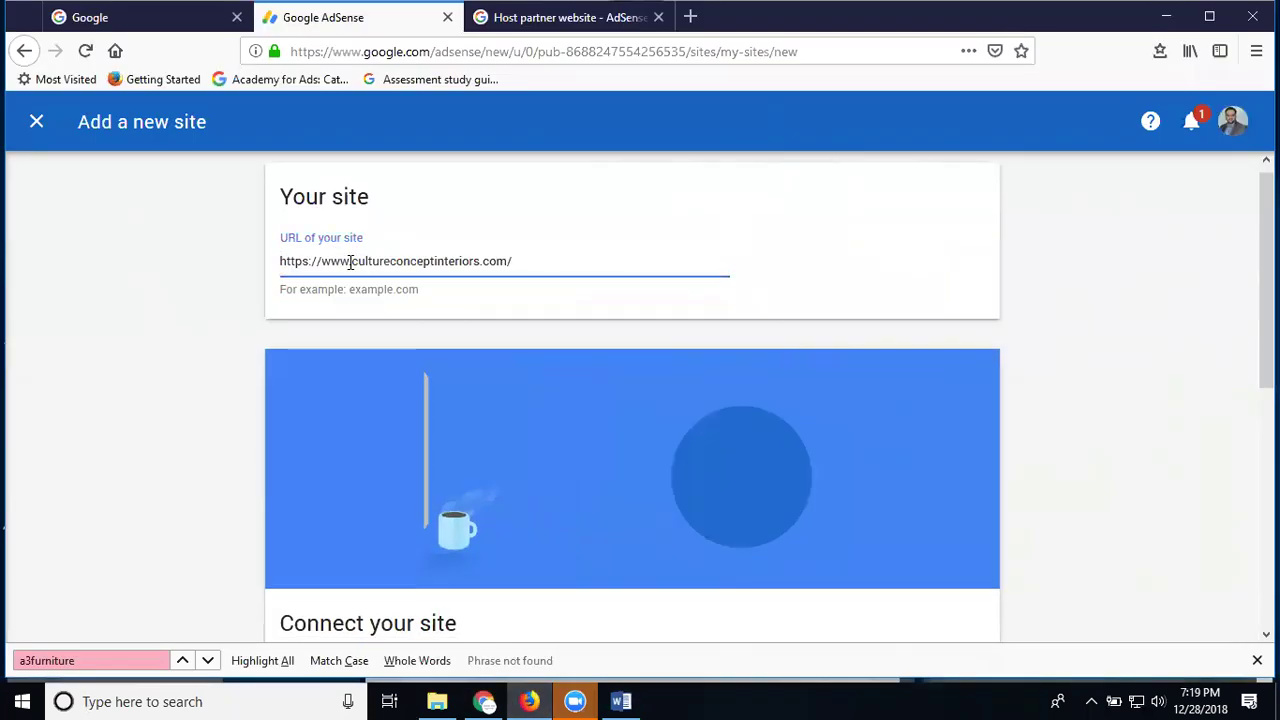
click(350, 262)
key(BackSpace)
key(BackSpace)
key(BackSpace)
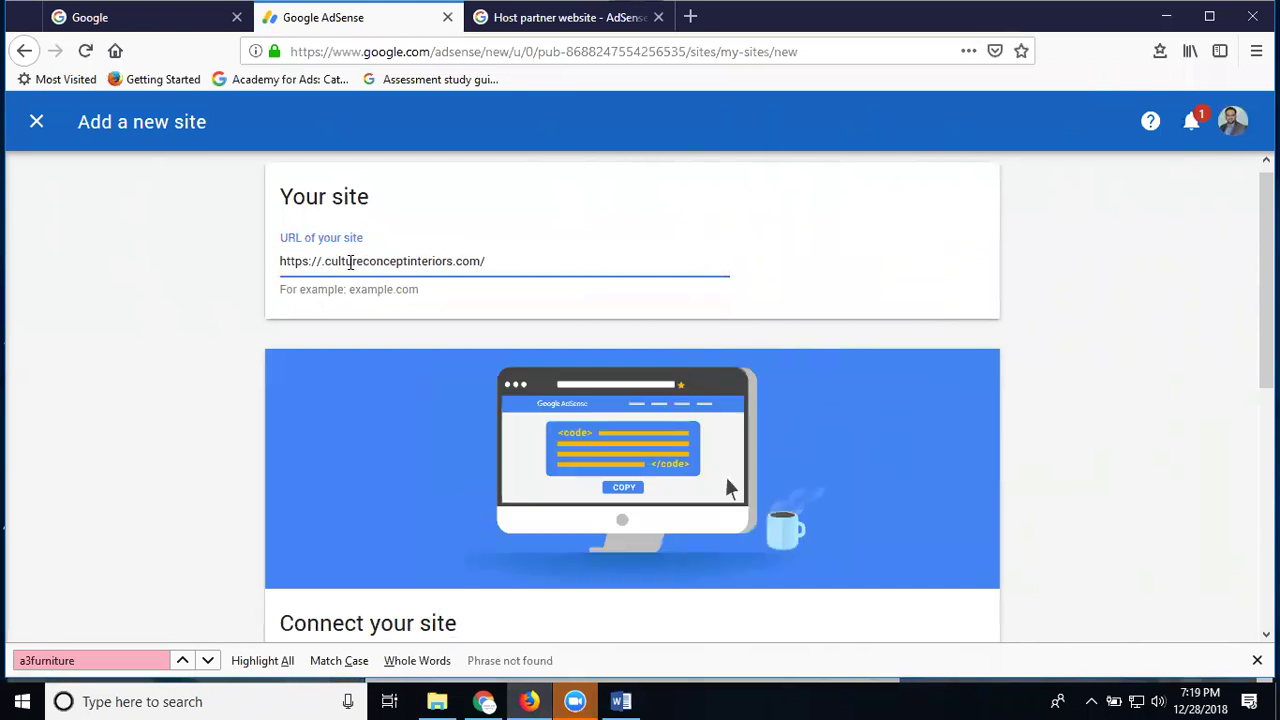
key(Delete)
Copy the site connection code, finish the setup, and close back to the Sites list
scroll(322, 360, down, 5)
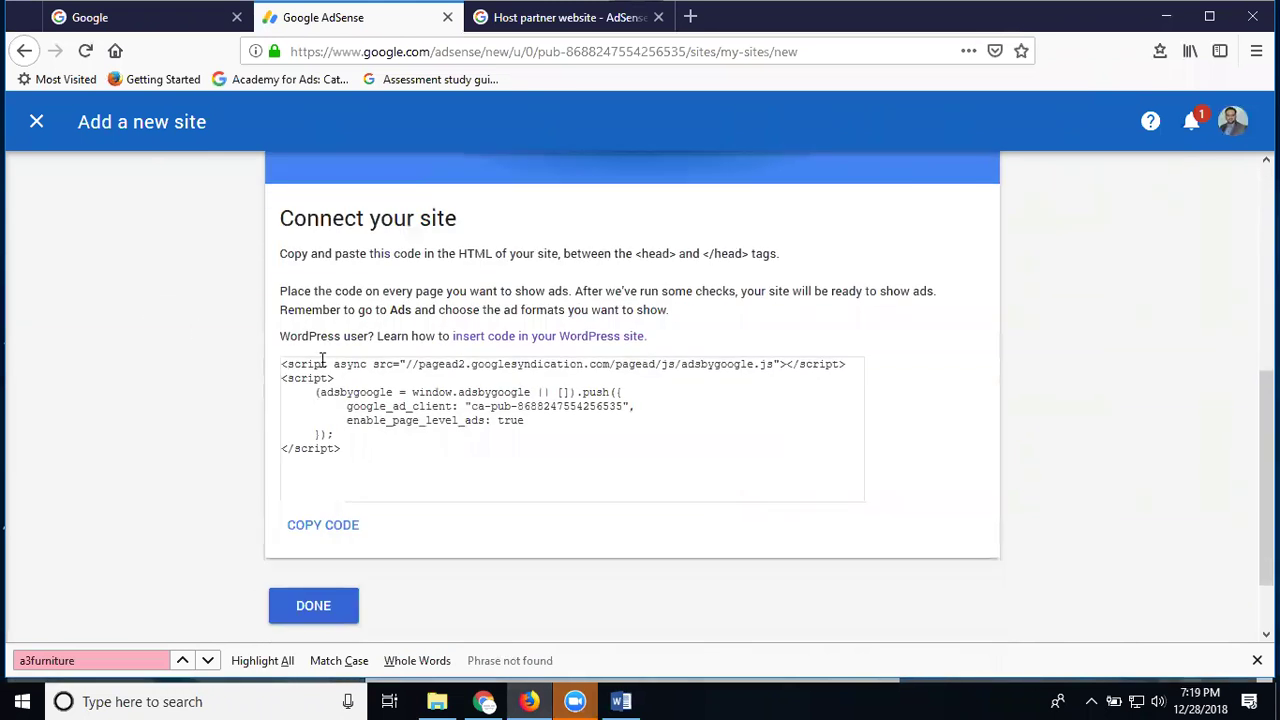
triple_click(361, 391)
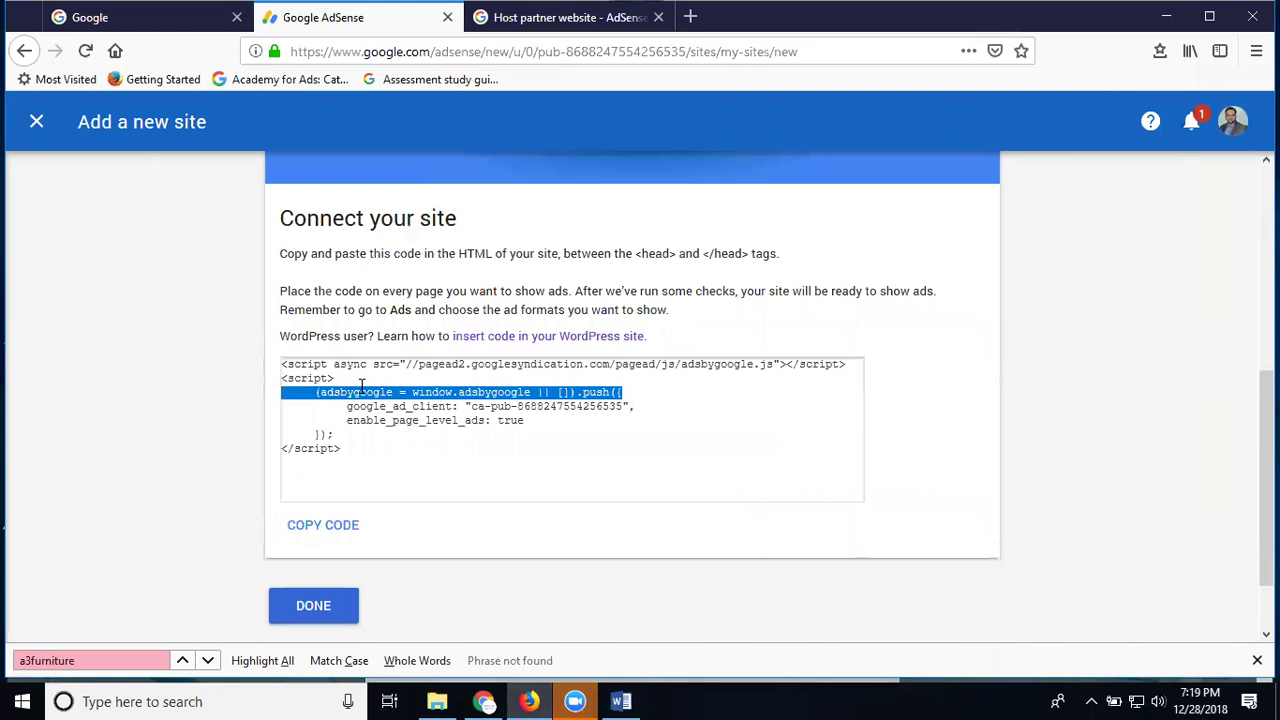
click(312, 530)
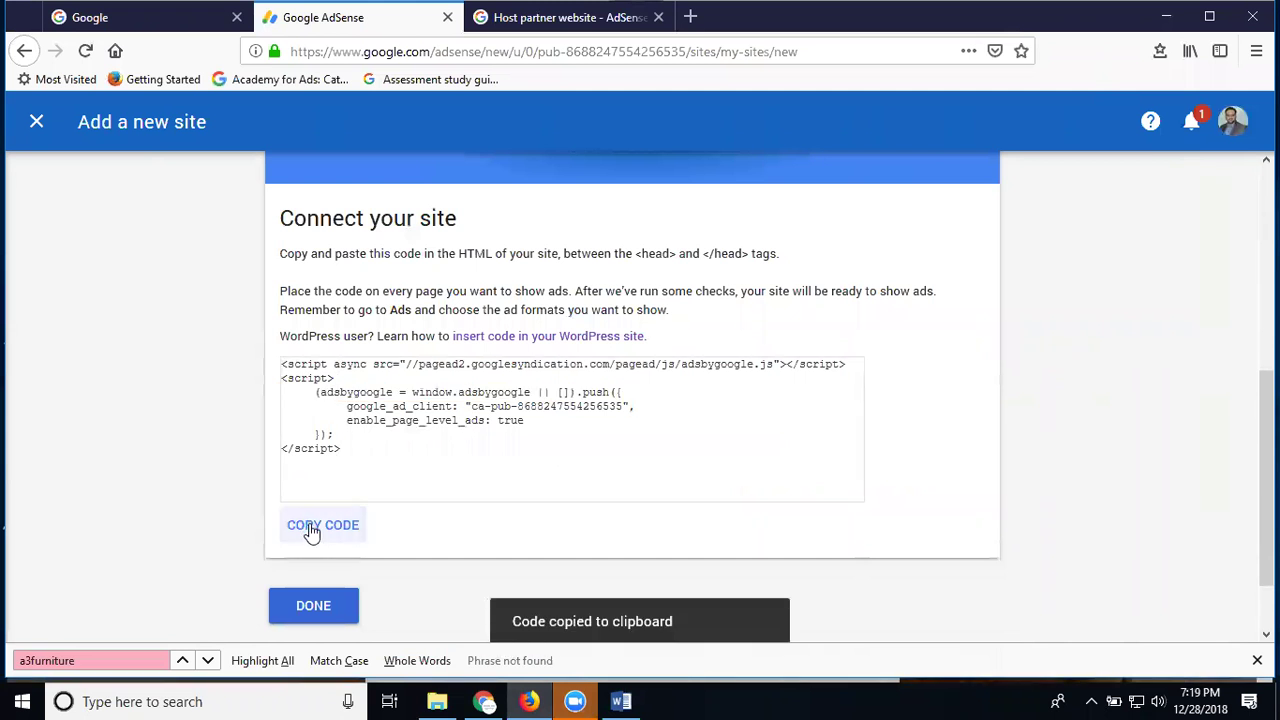
click(333, 612)
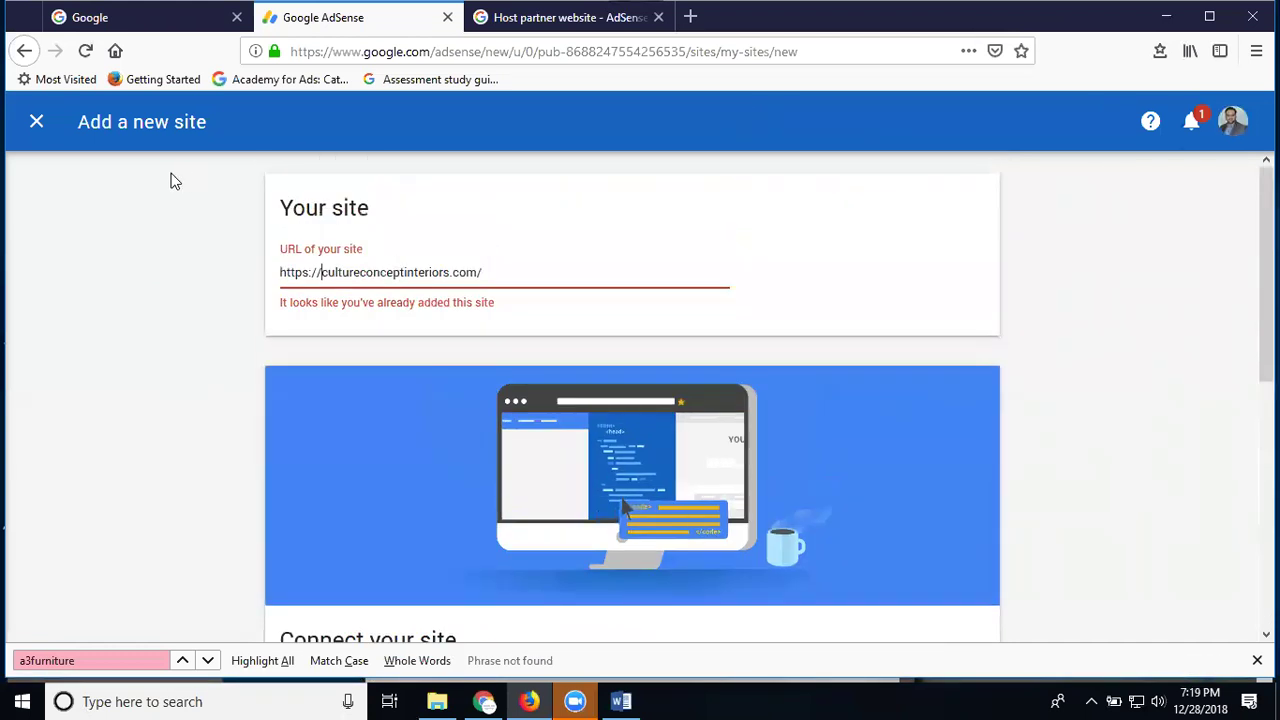
click(36, 121)
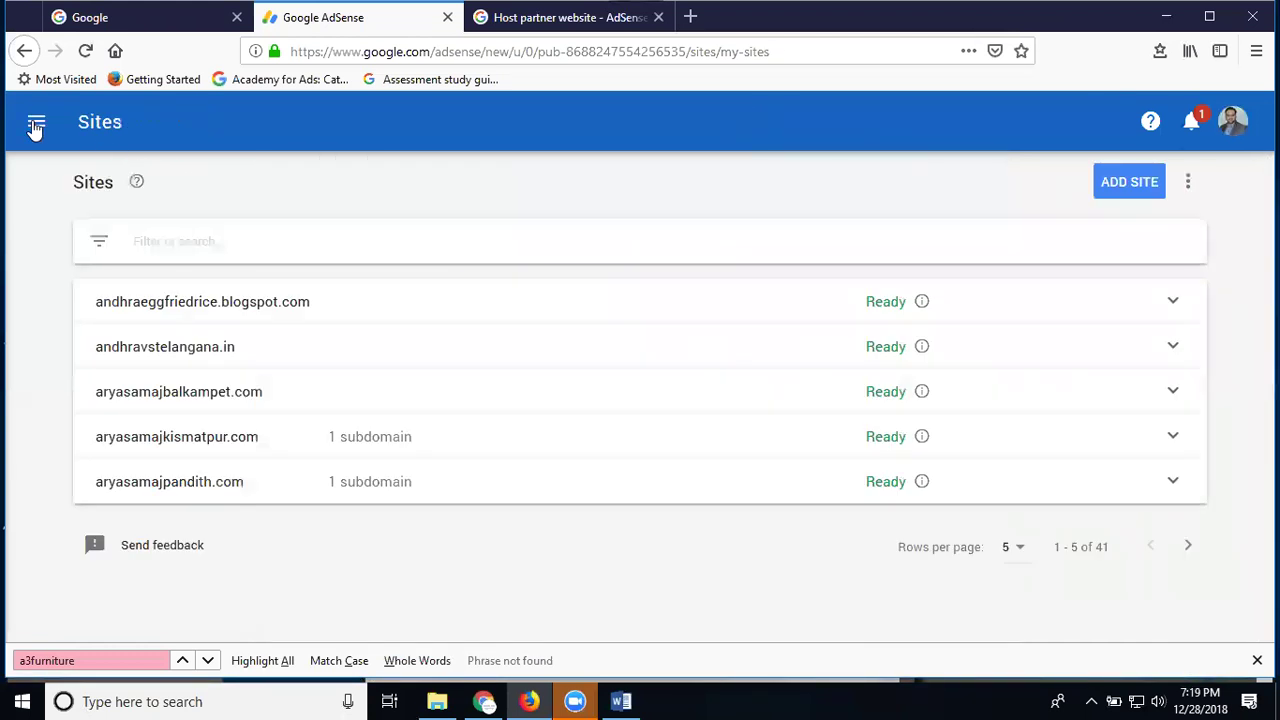
Open cultureconceptinteriors.com's details on the next Sites page and proceed to set up its ads
click(1185, 550)
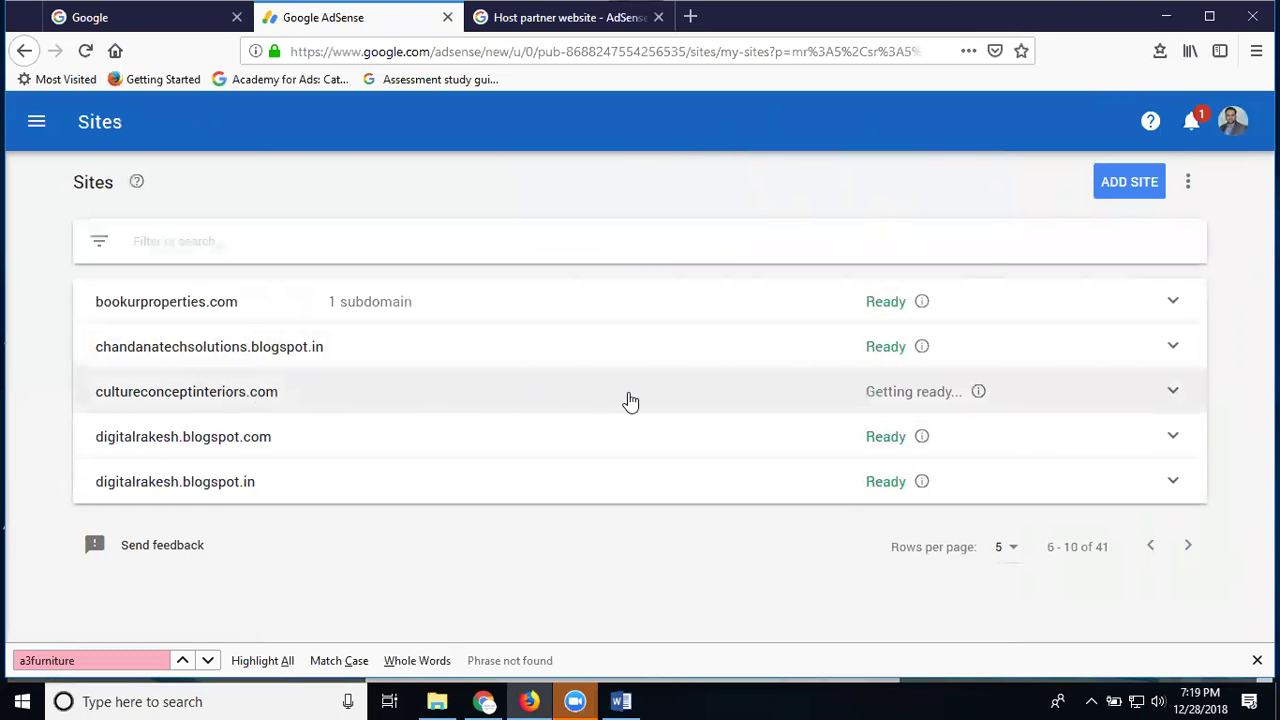
click(629, 400)
scroll(550, 420, down, 3)
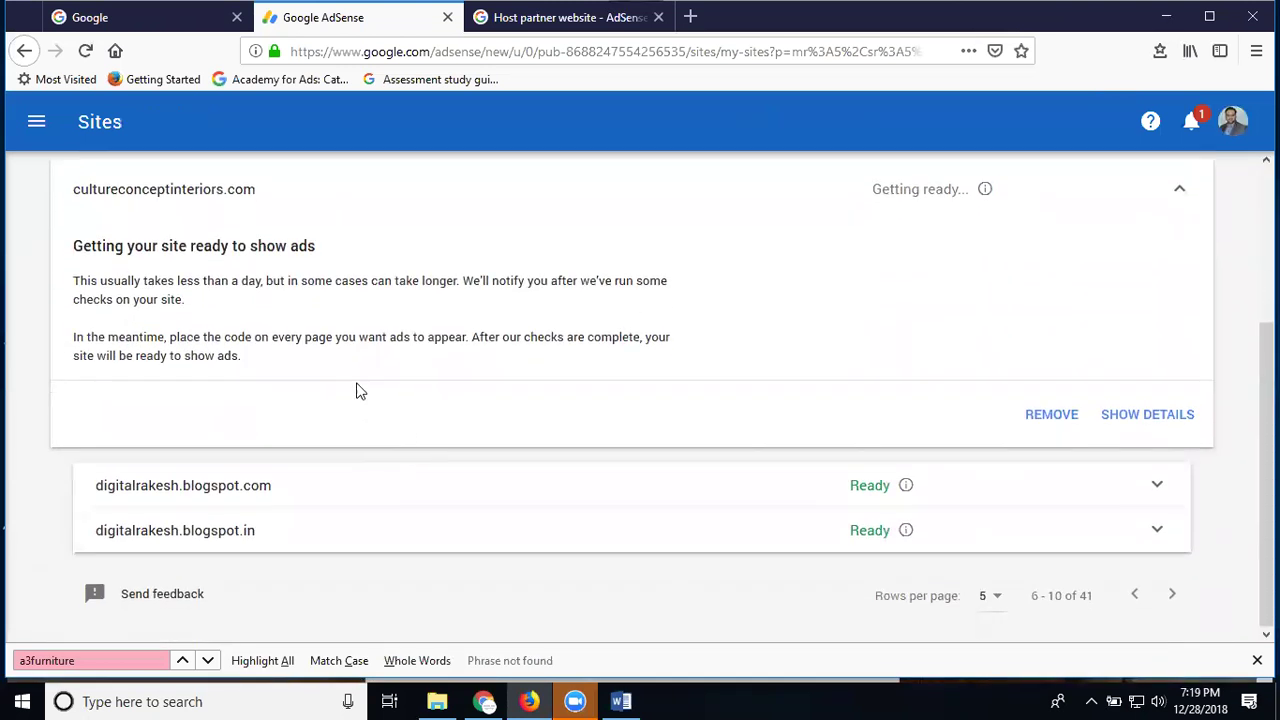
click(1152, 413)
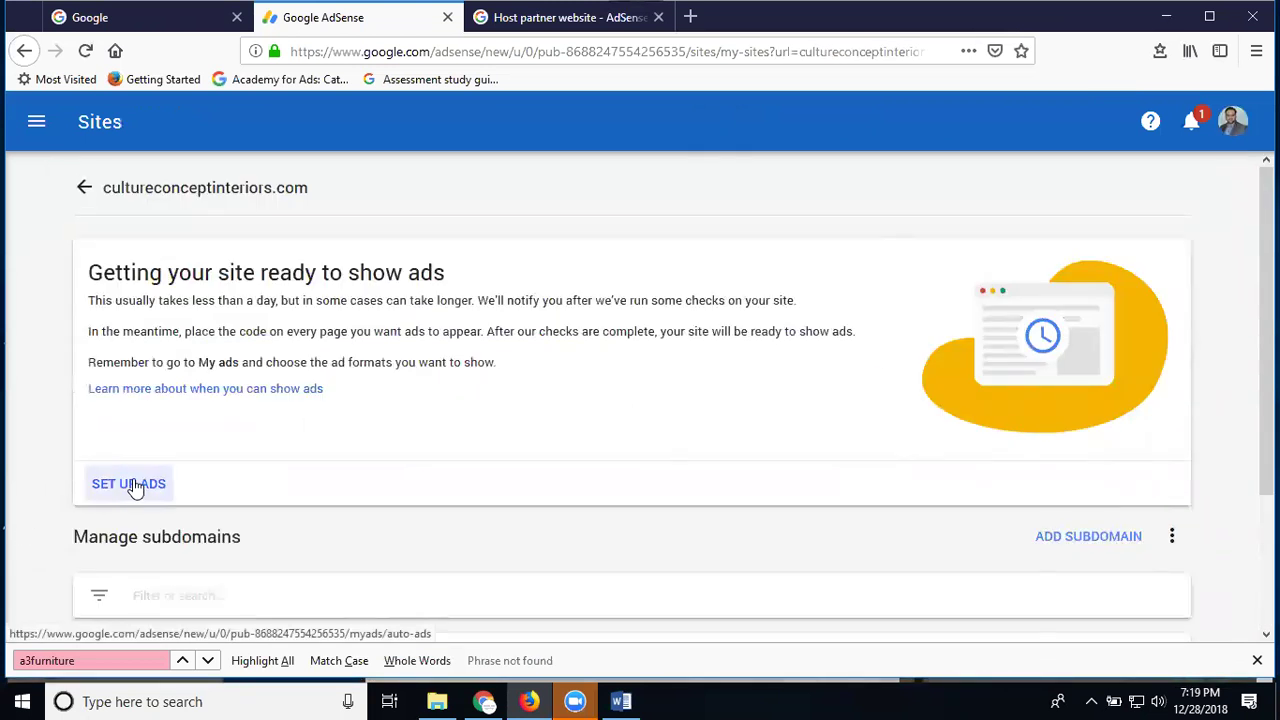
click(133, 485)
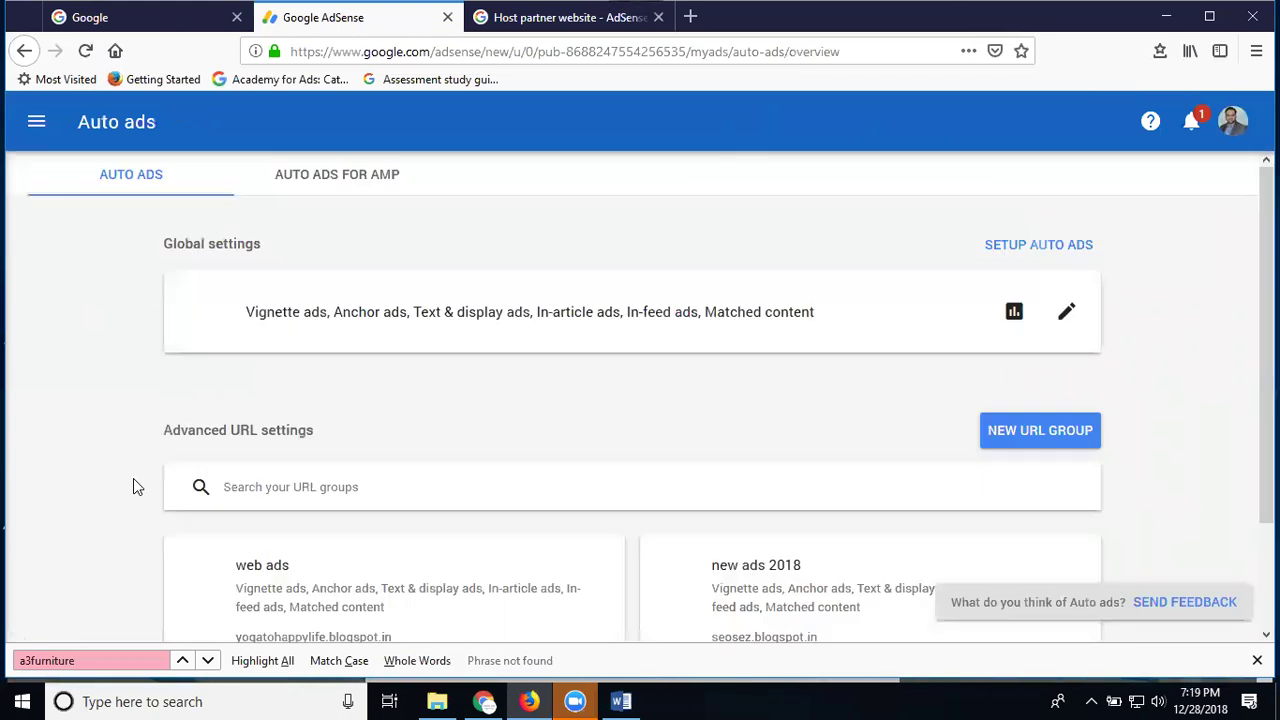
Display the Auto ads setup code and select the entire code snippet
scroll(443, 411, down, 2)
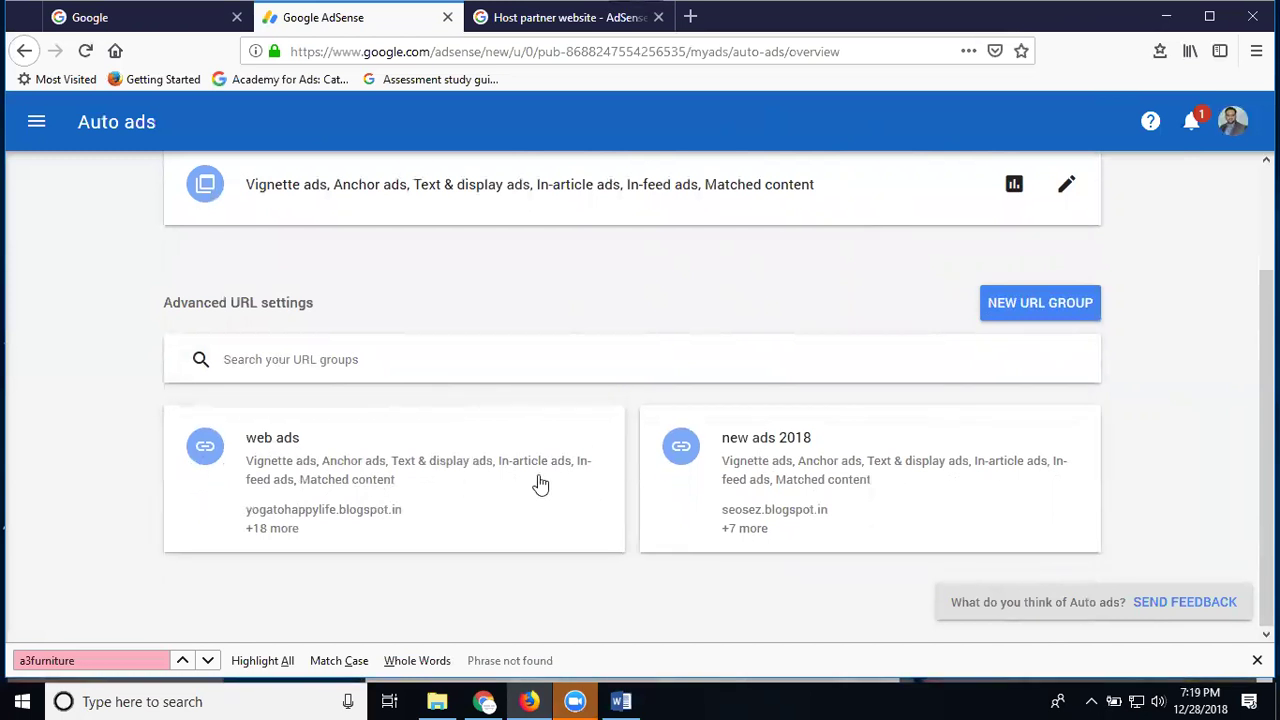
scroll(322, 482, up, 3)
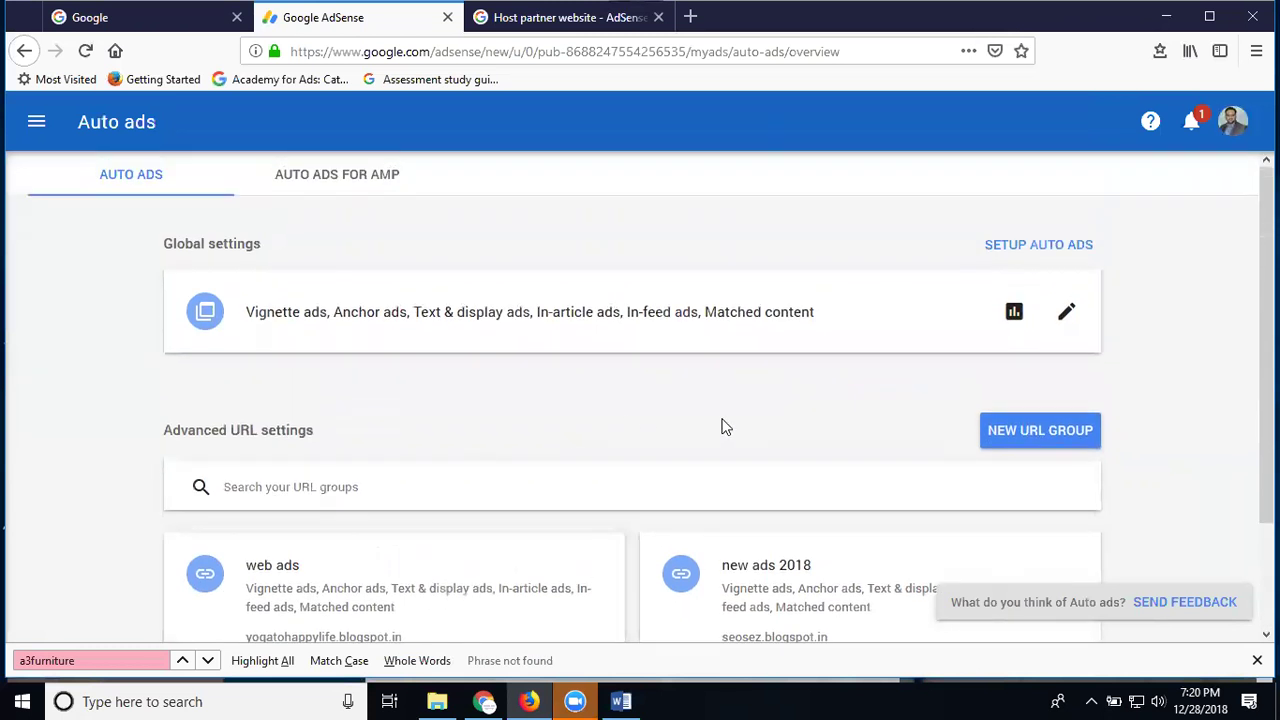
click(1010, 252)
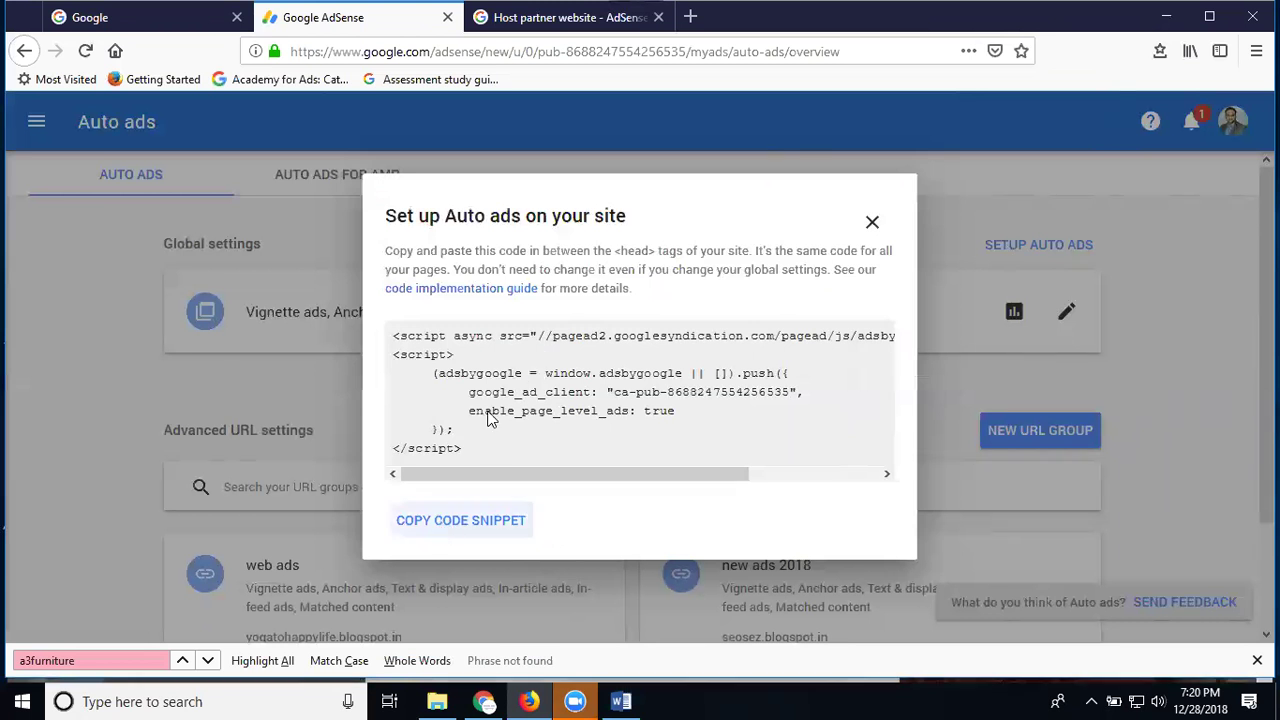
triple_click(501, 378)
double_click(501, 376)
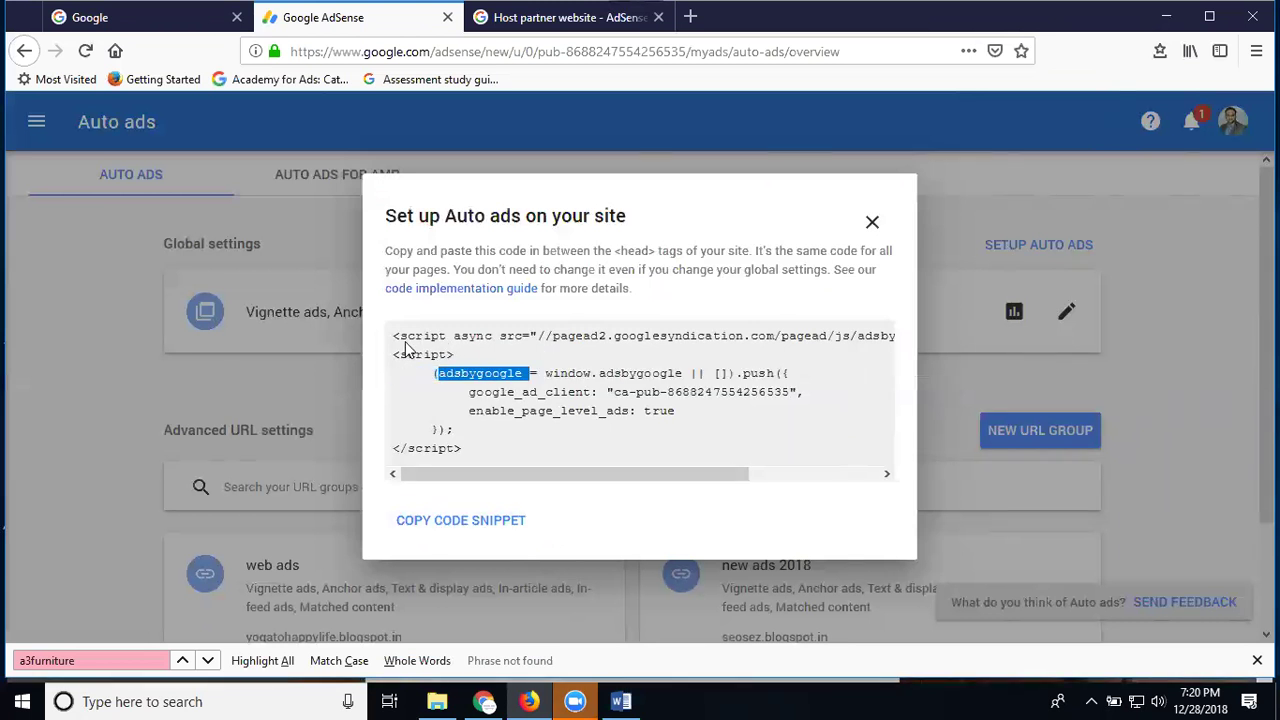
drag(394, 337, 460, 455)
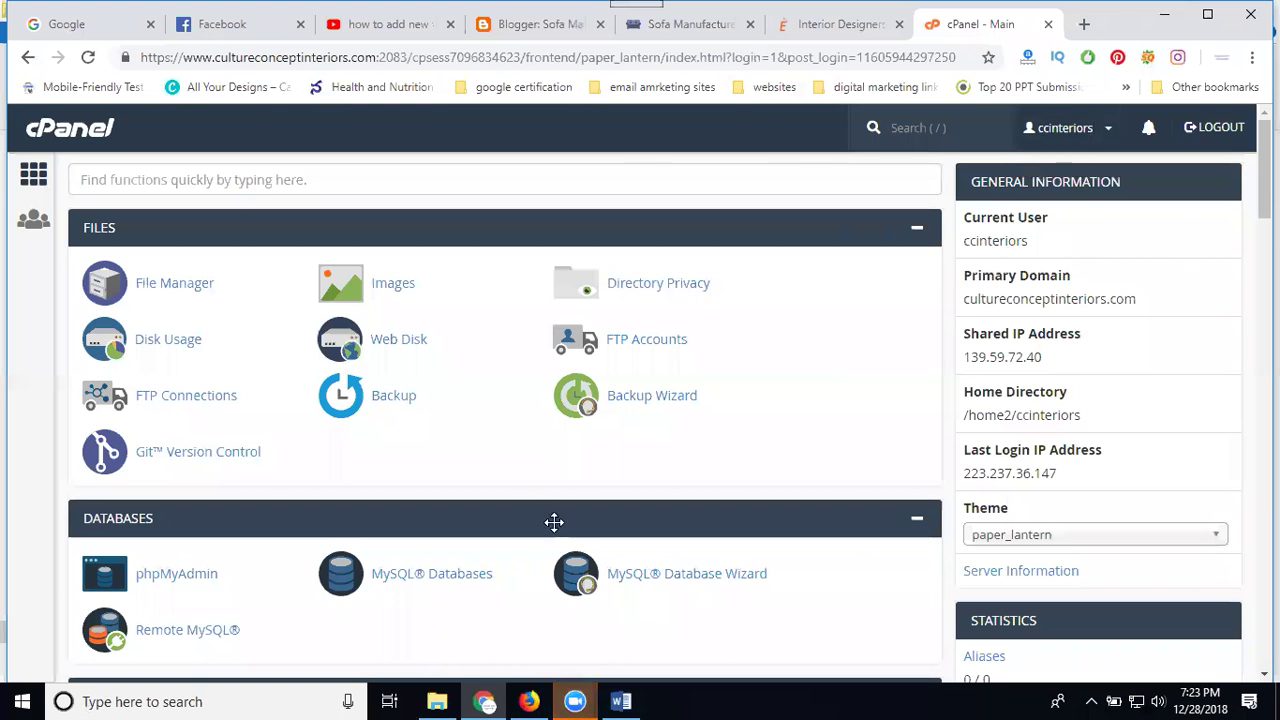
Return to the cPanel home and launch a blank Notepad document from the Run prompt
click(529, 701)
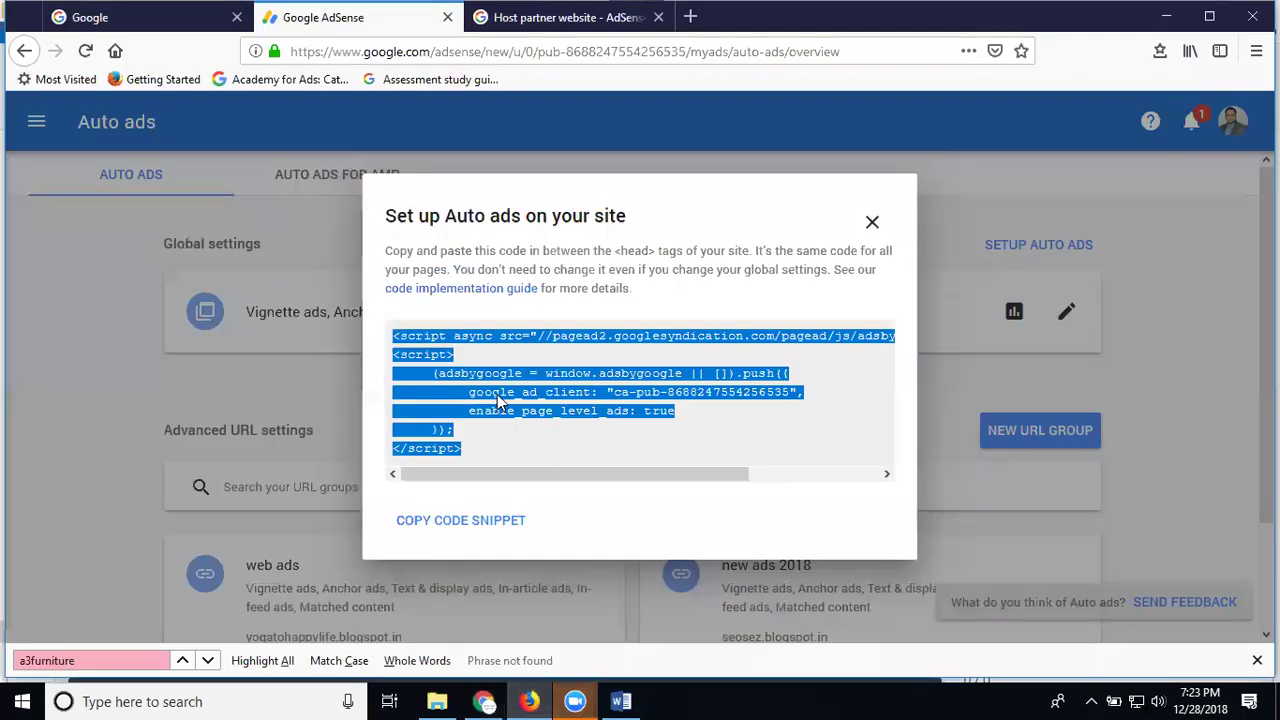
click(484, 701)
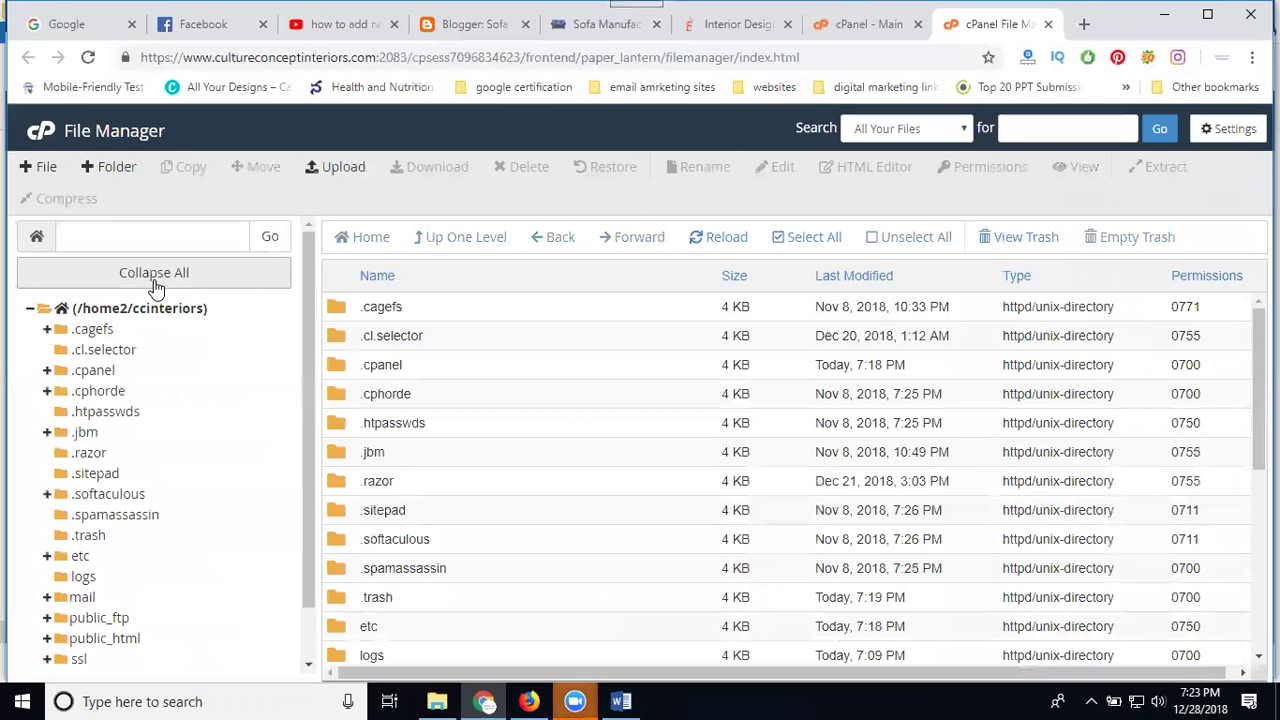
key(super+r)
text(n)
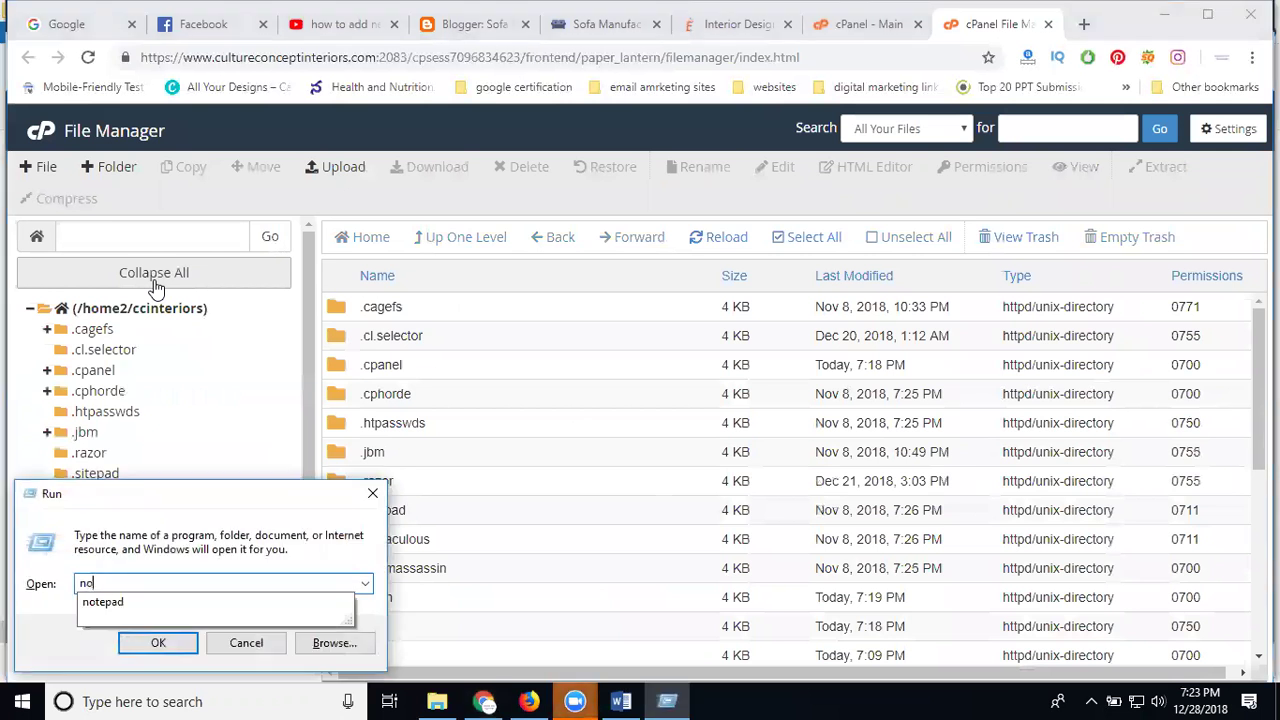
text(d)
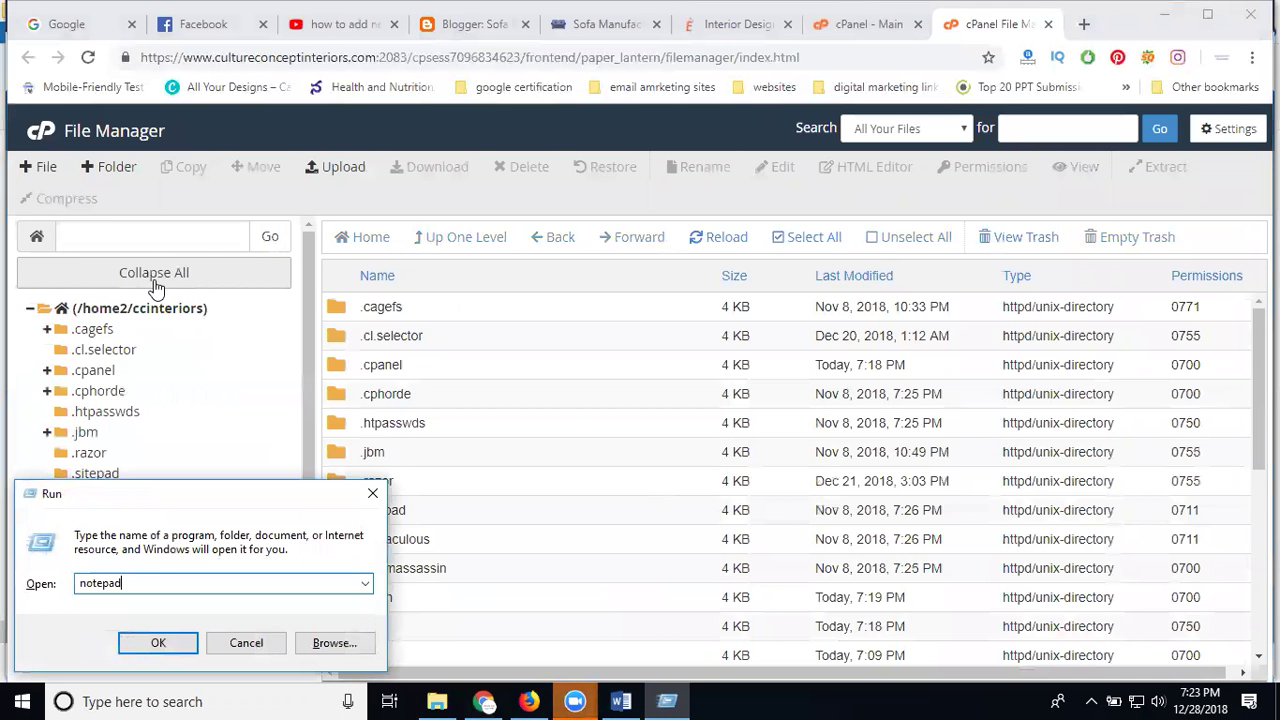
key(Return)
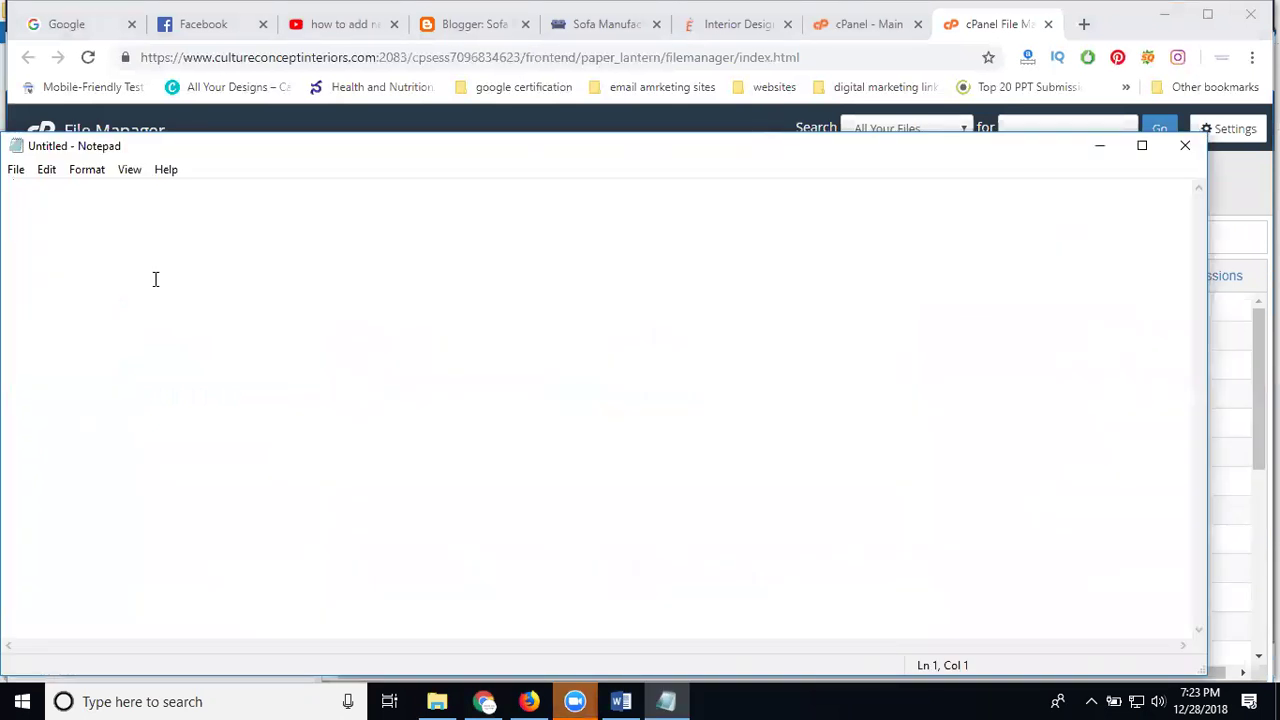
Write <center><div> opening tags and </div></center> closing tags on separate Notepad lines
text(<div)
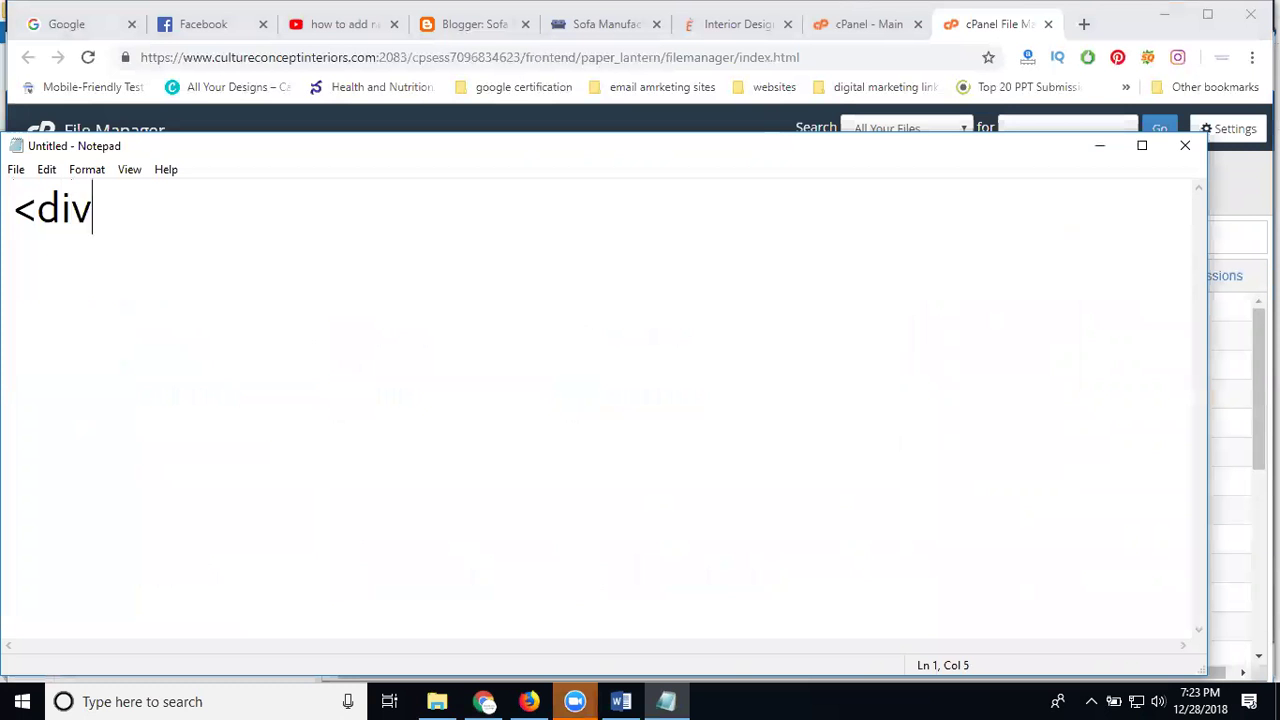
text(> )
text(<)
text(/div>)
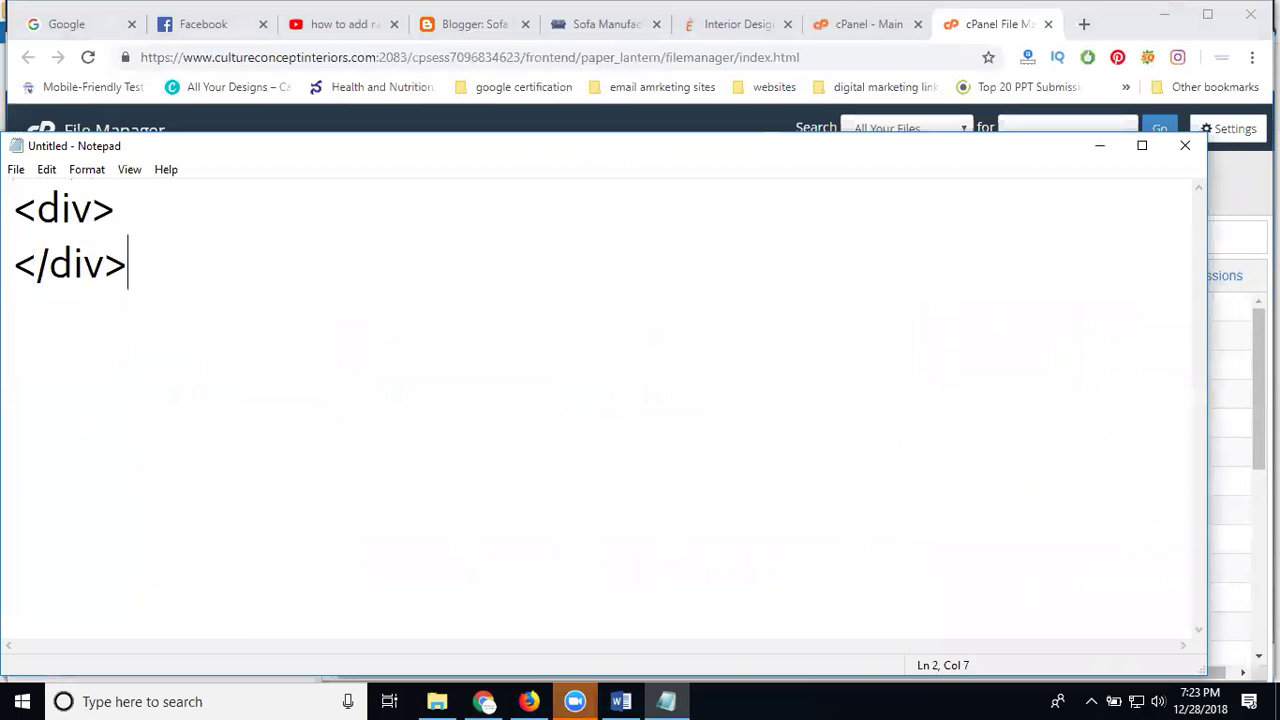
click(151, 206)
key(Return)
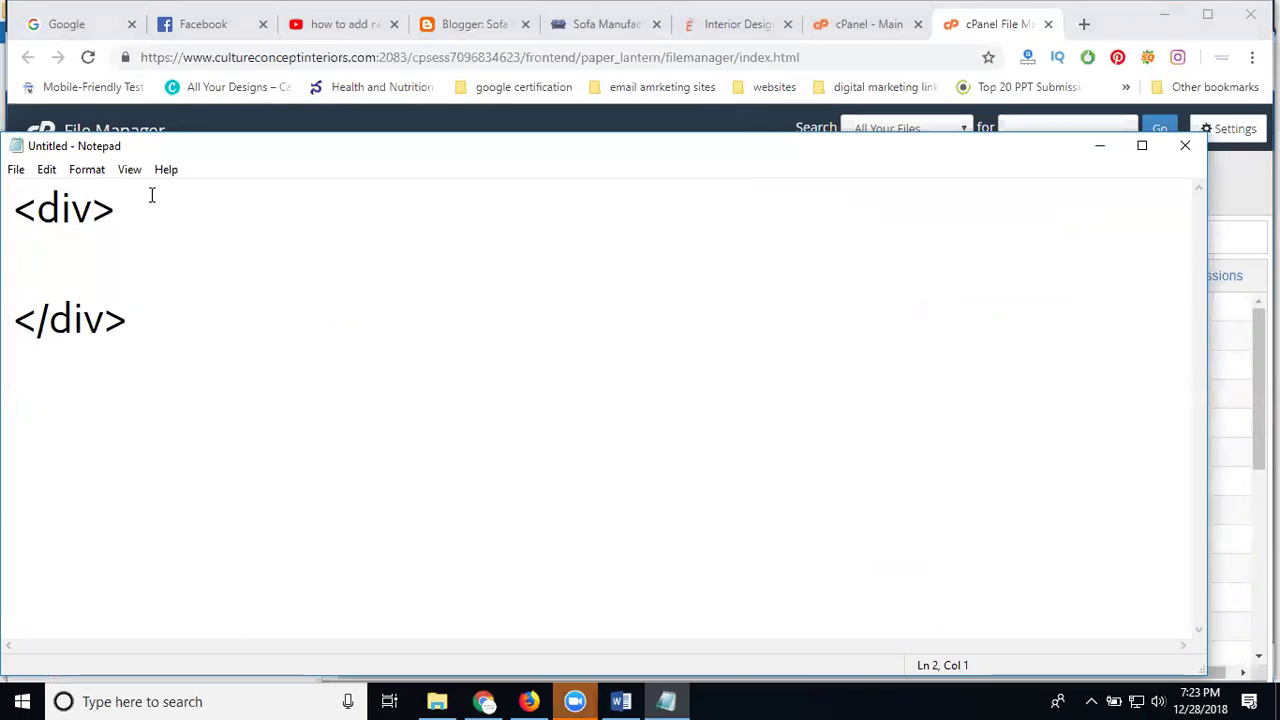
click(20, 205)
text(<)
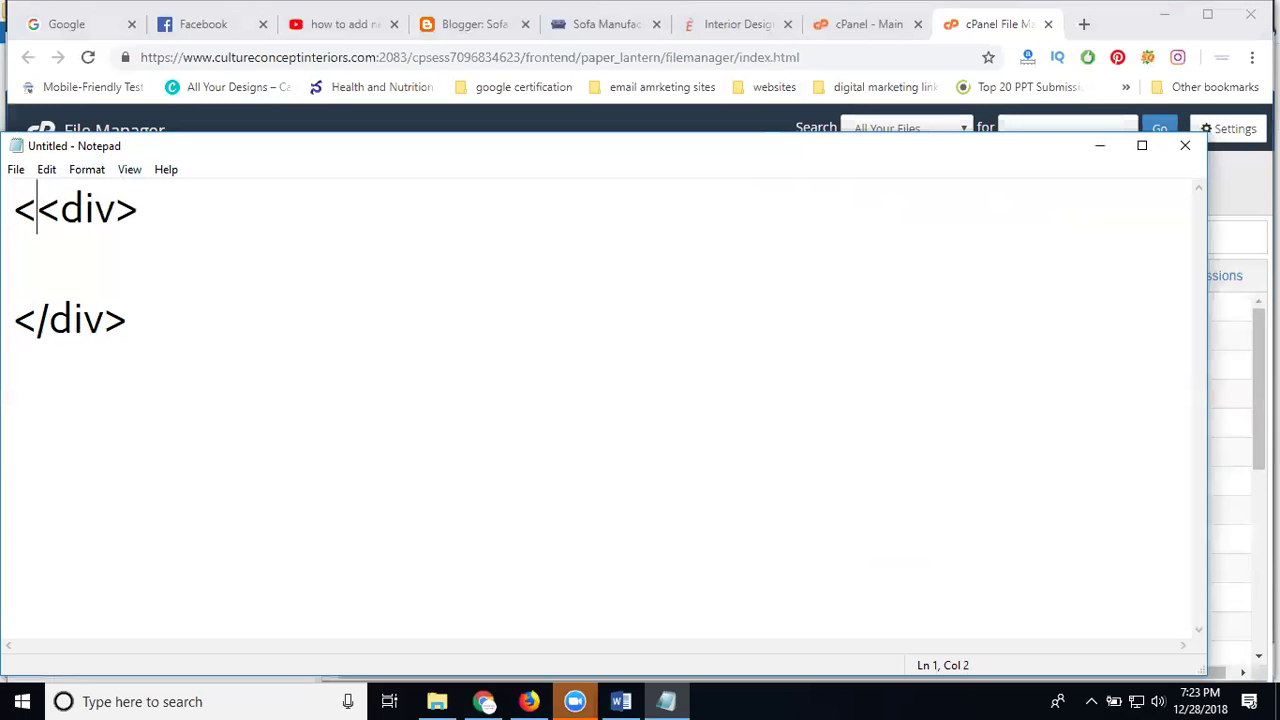
text(center)
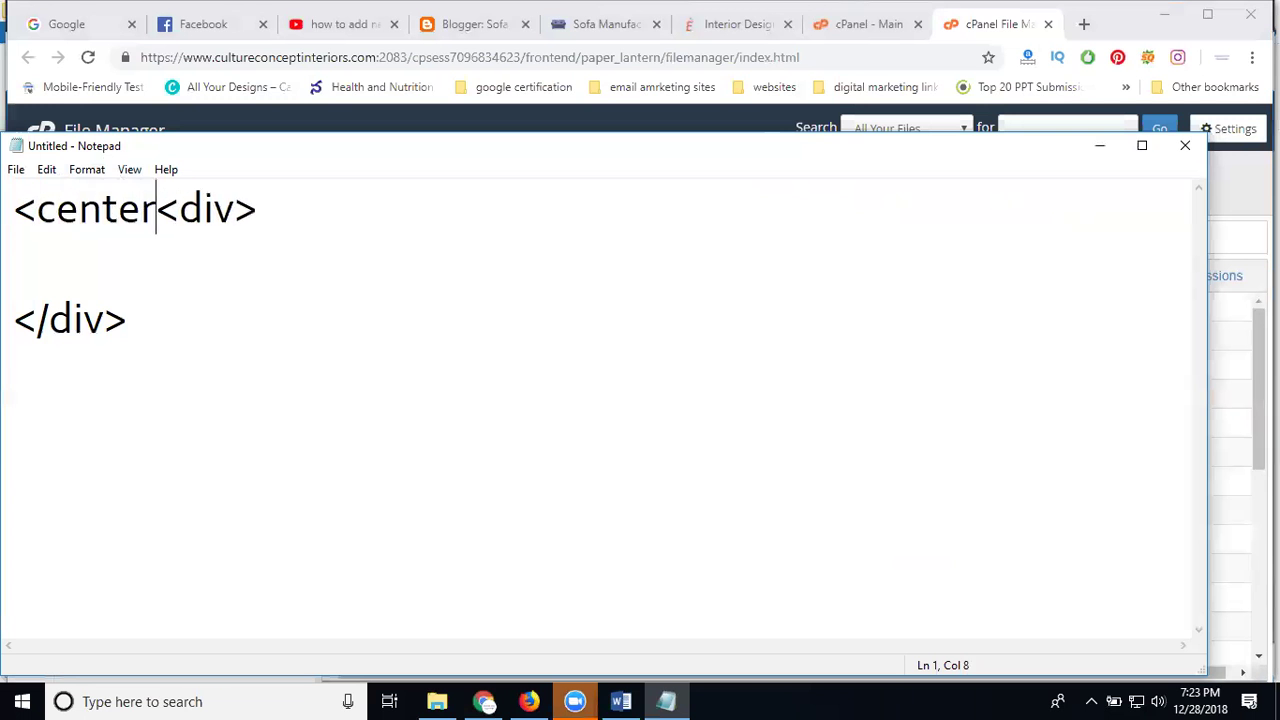
text(>)
key(Return)
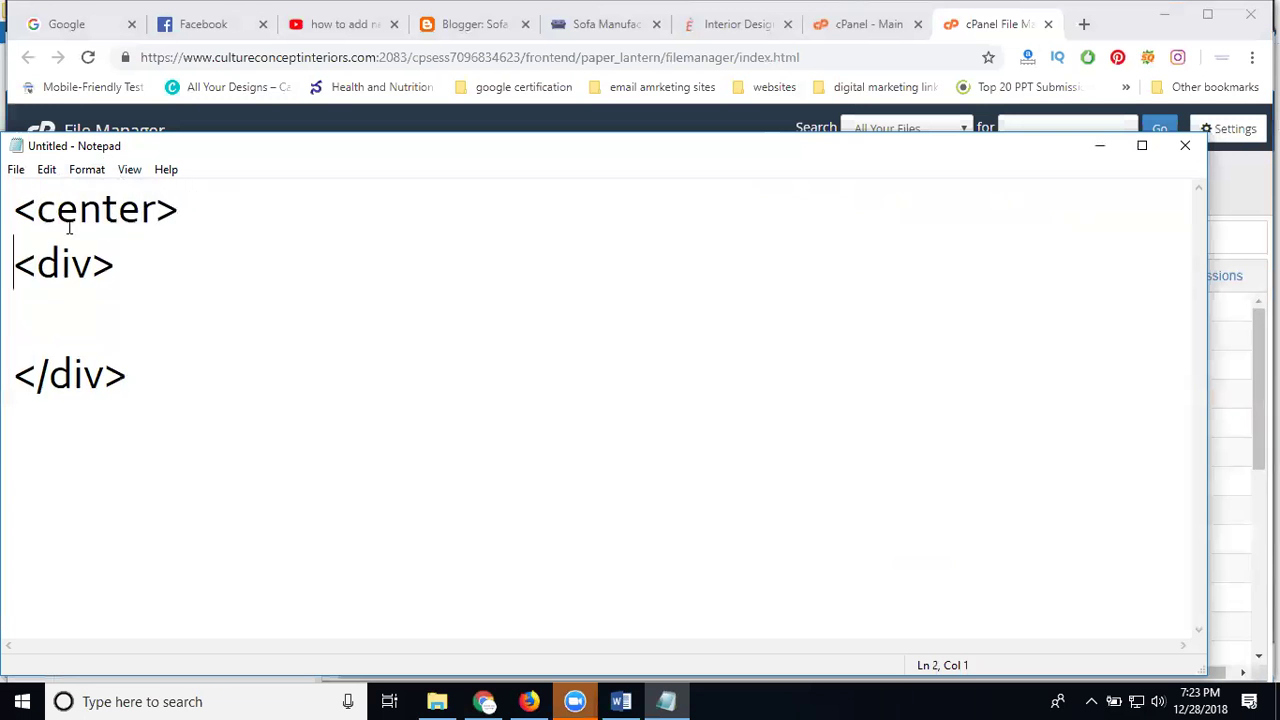
click(126, 360)
key(Return)
text(</ce)
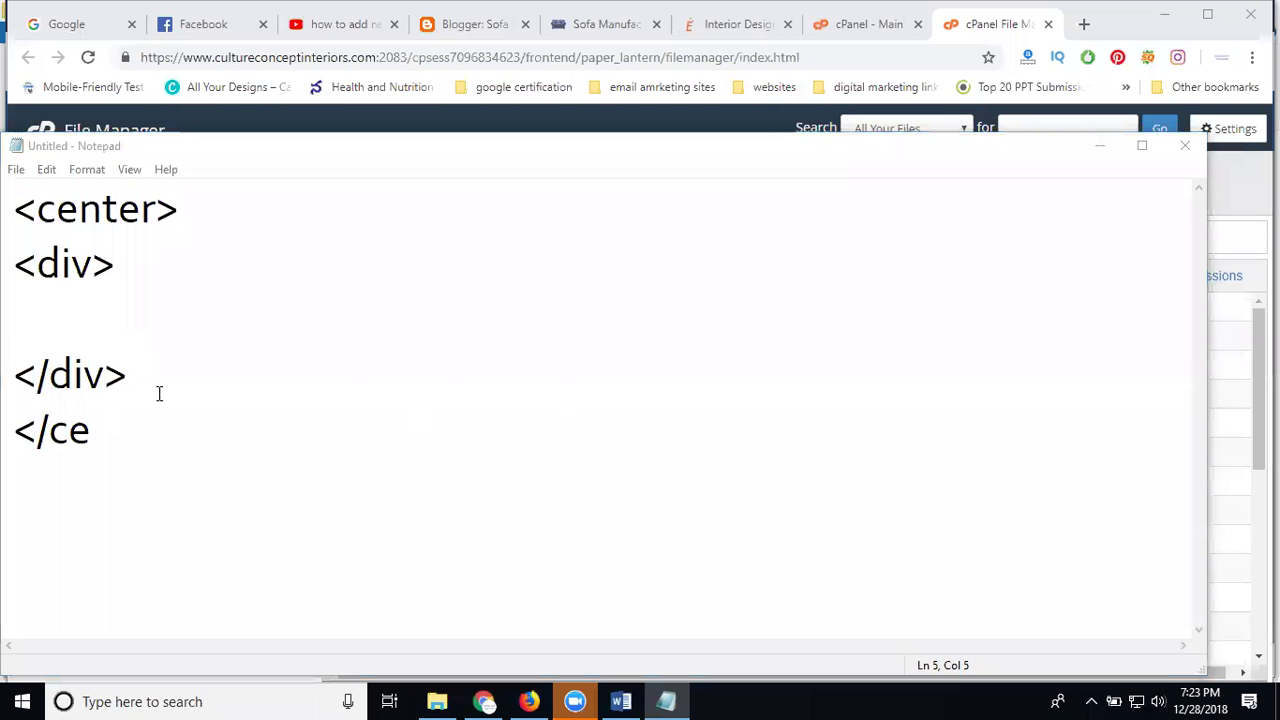
click(110, 434)
text(nt)
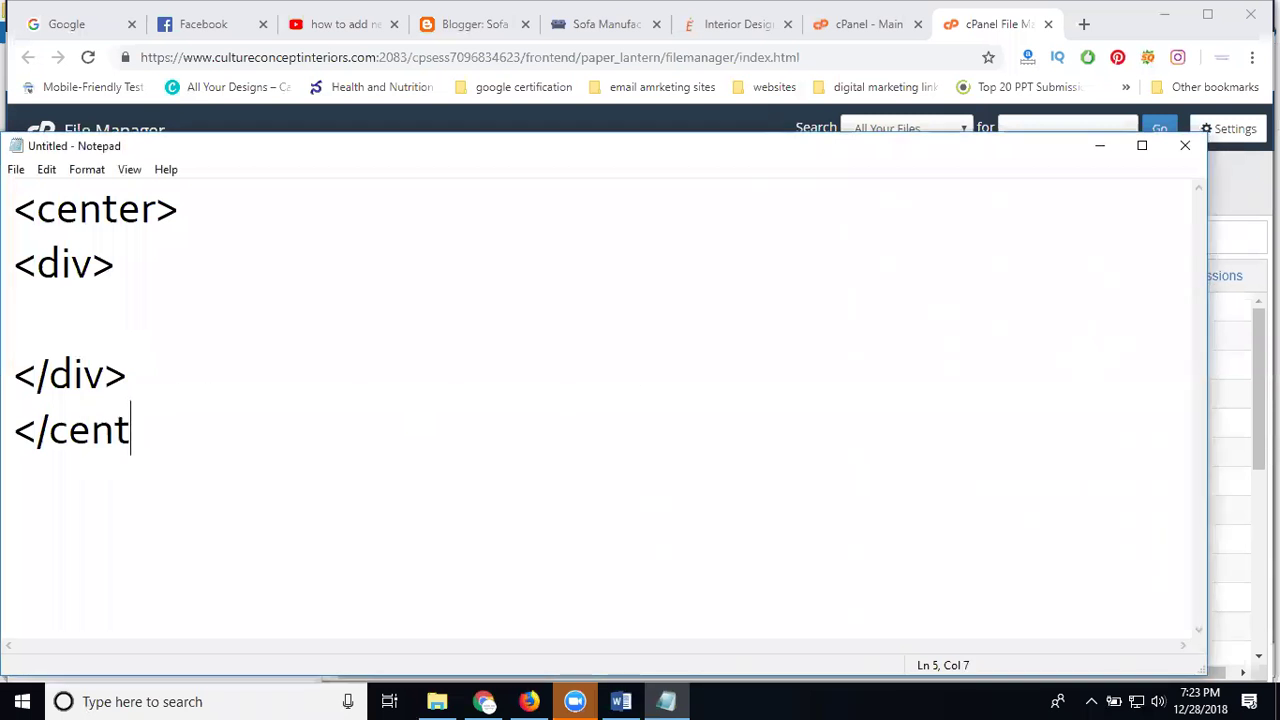
text(er?)
key(BackSpace)
text(>)
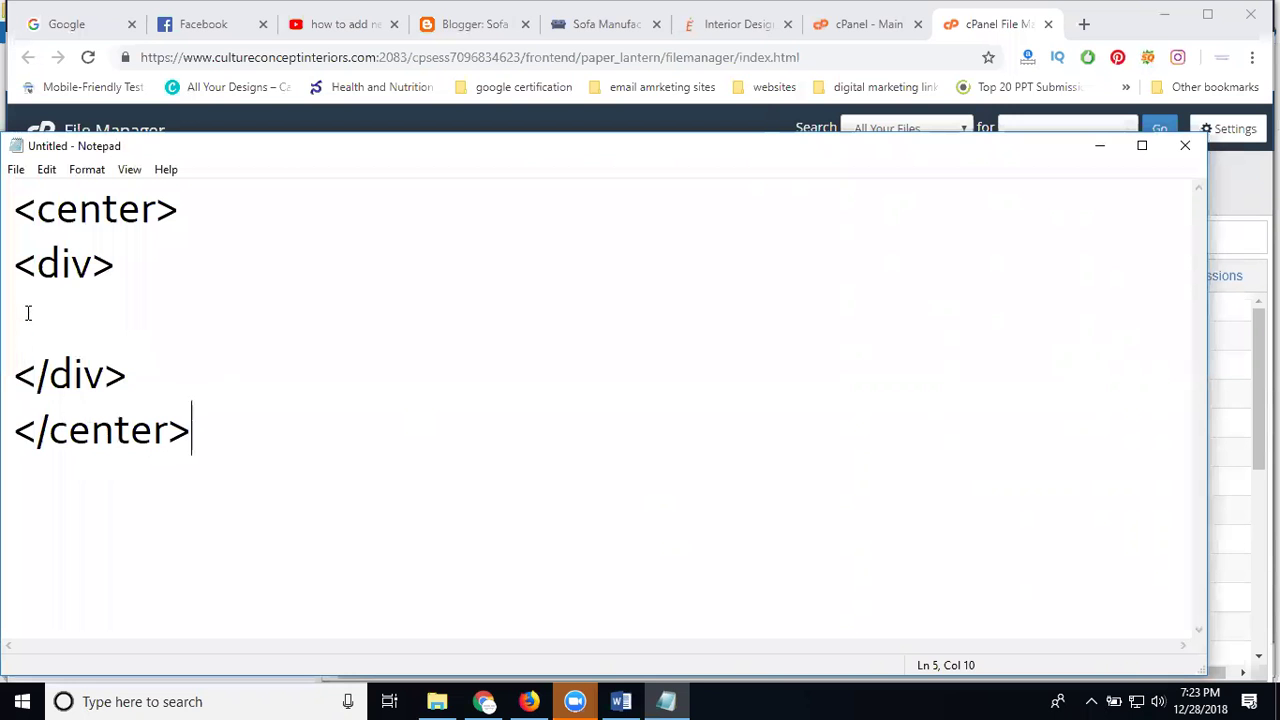
Paste the Auto ads script between the tags and select the whole wrapped block
click(28, 313)
key(ctrl+v)
scroll(92, 383, down, 1)
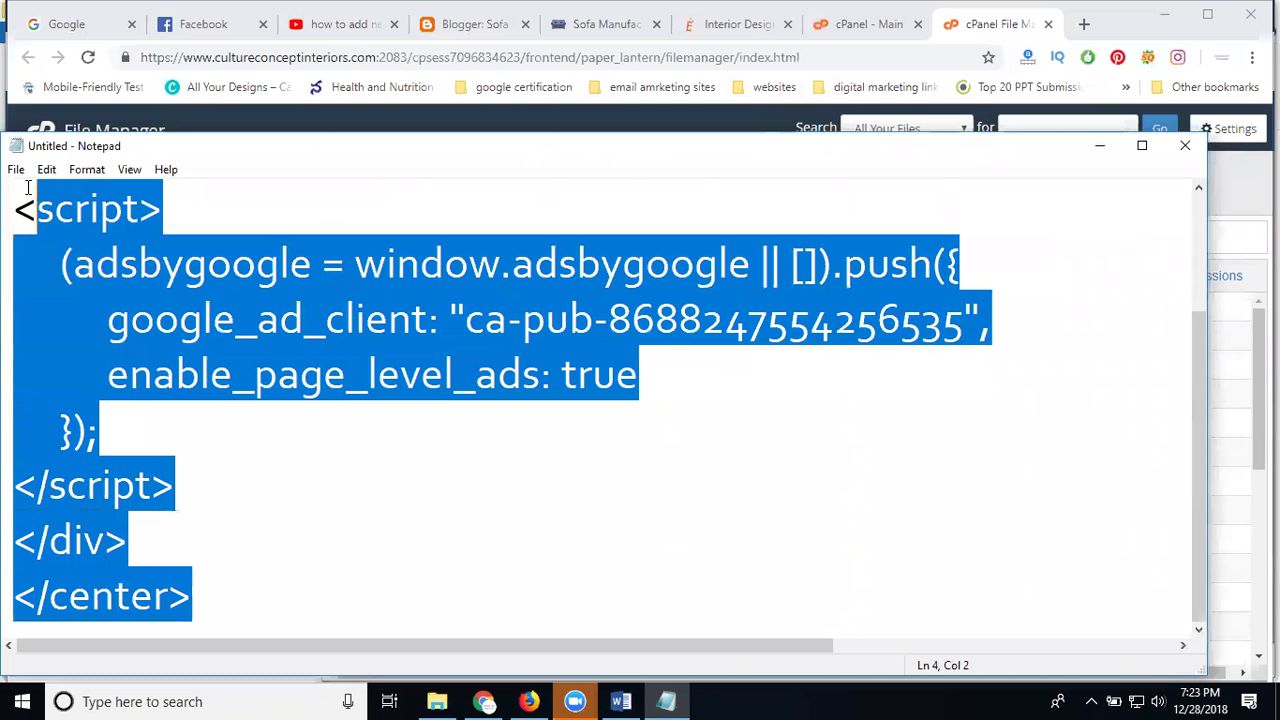
drag(191, 608, 14, 210)
scroll(22, 253, up, 1)
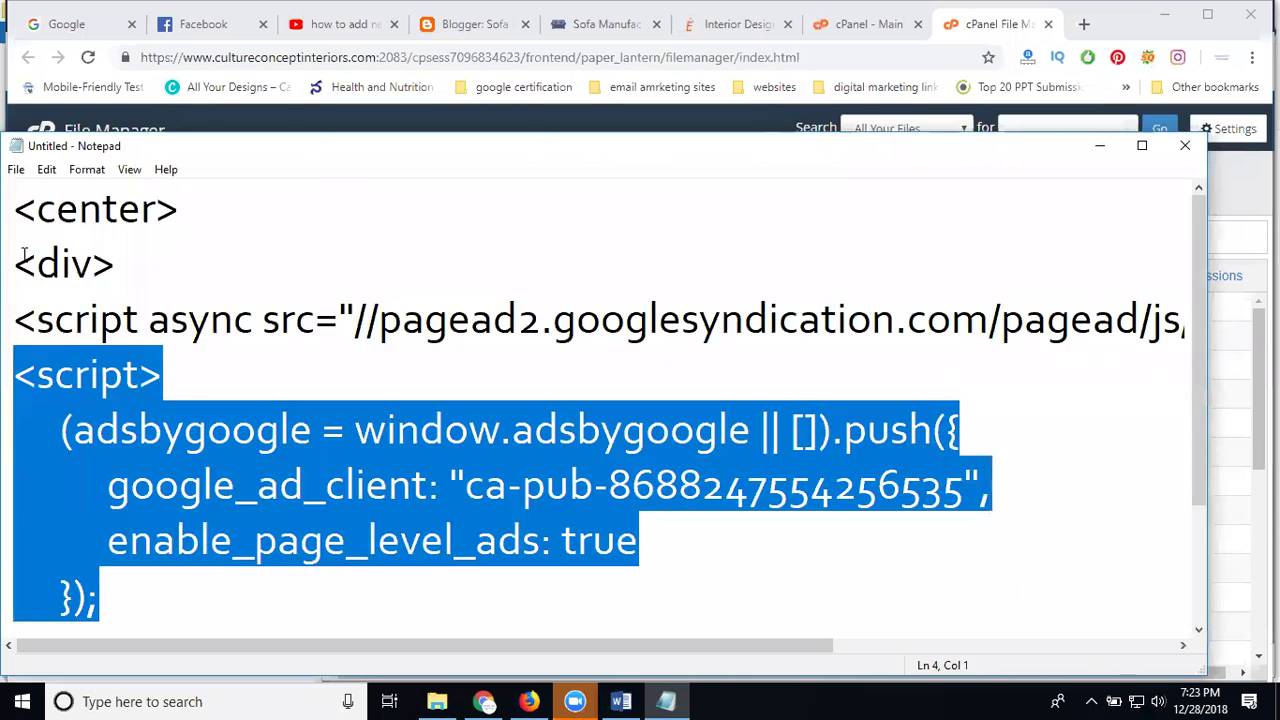
key(shift+Up)
key(shift+Up)
key(shift+Up)
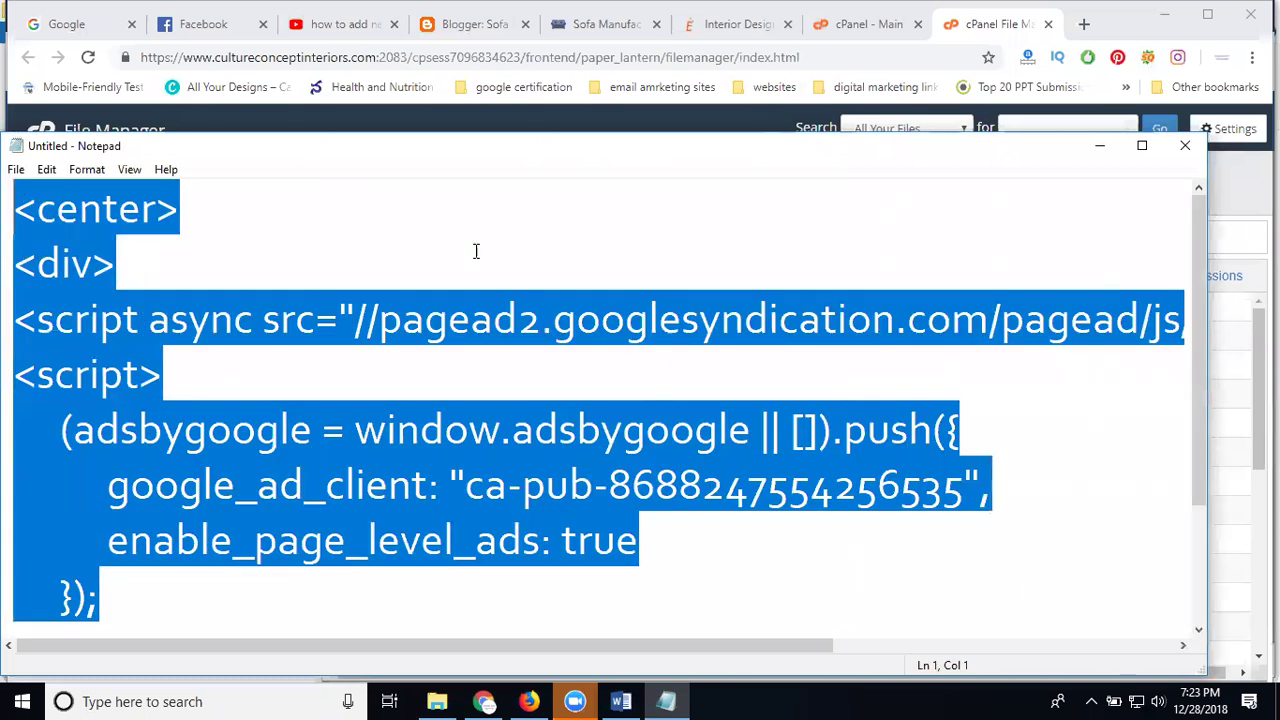
Browse File Manager to public_html/application/views and bring up footer.php's actions for editing
click(1095, 150)
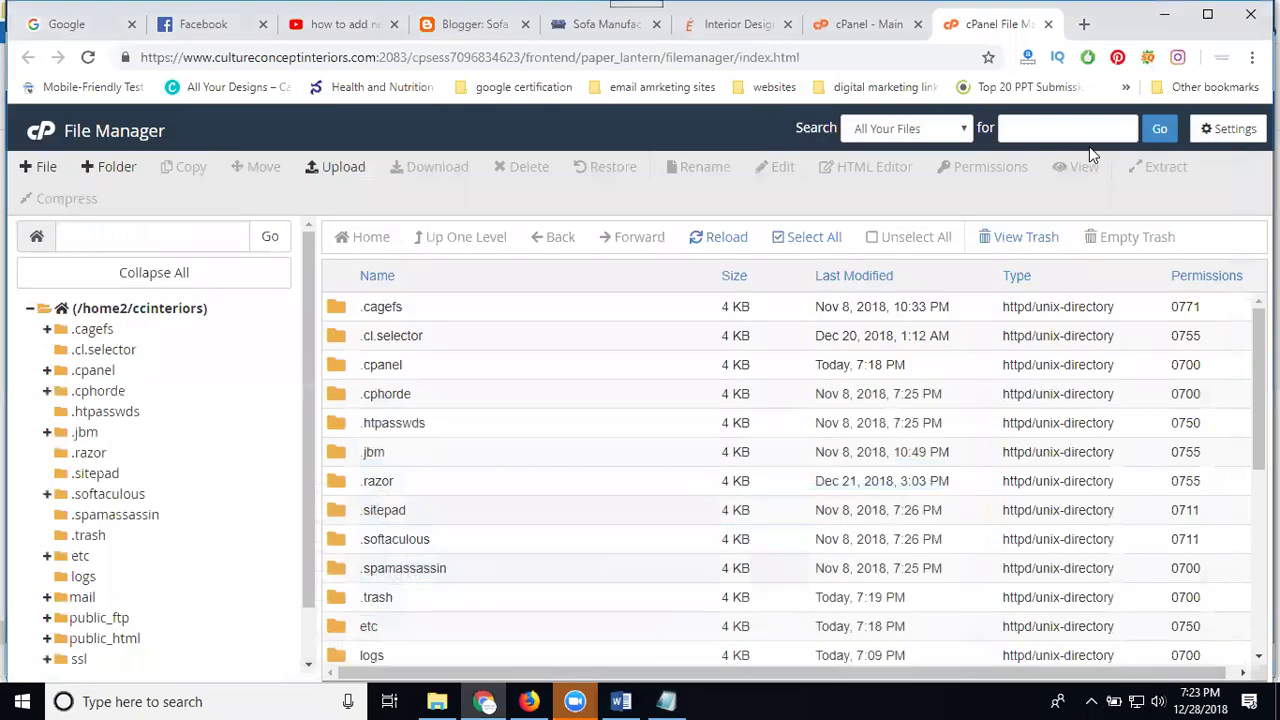
scroll(403, 420, down, 2)
scroll(403, 420, down, 1)
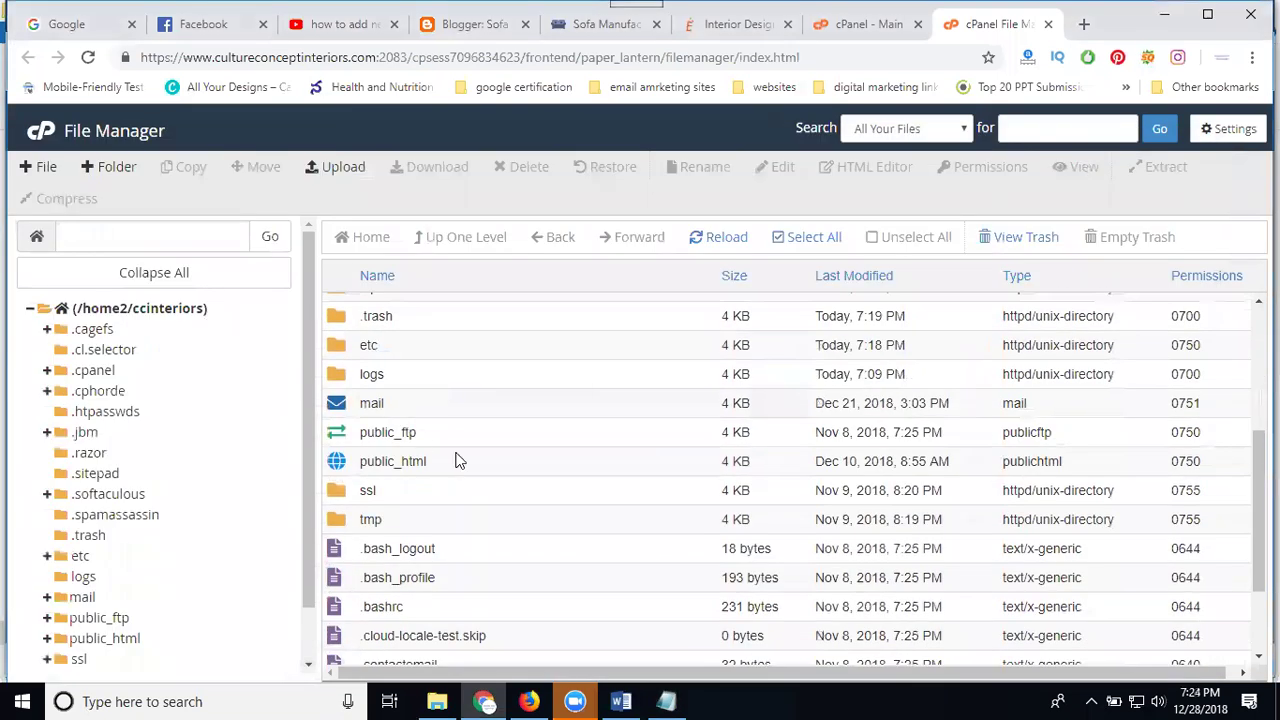
double_click(489, 461)
scroll(489, 466, down, 2)
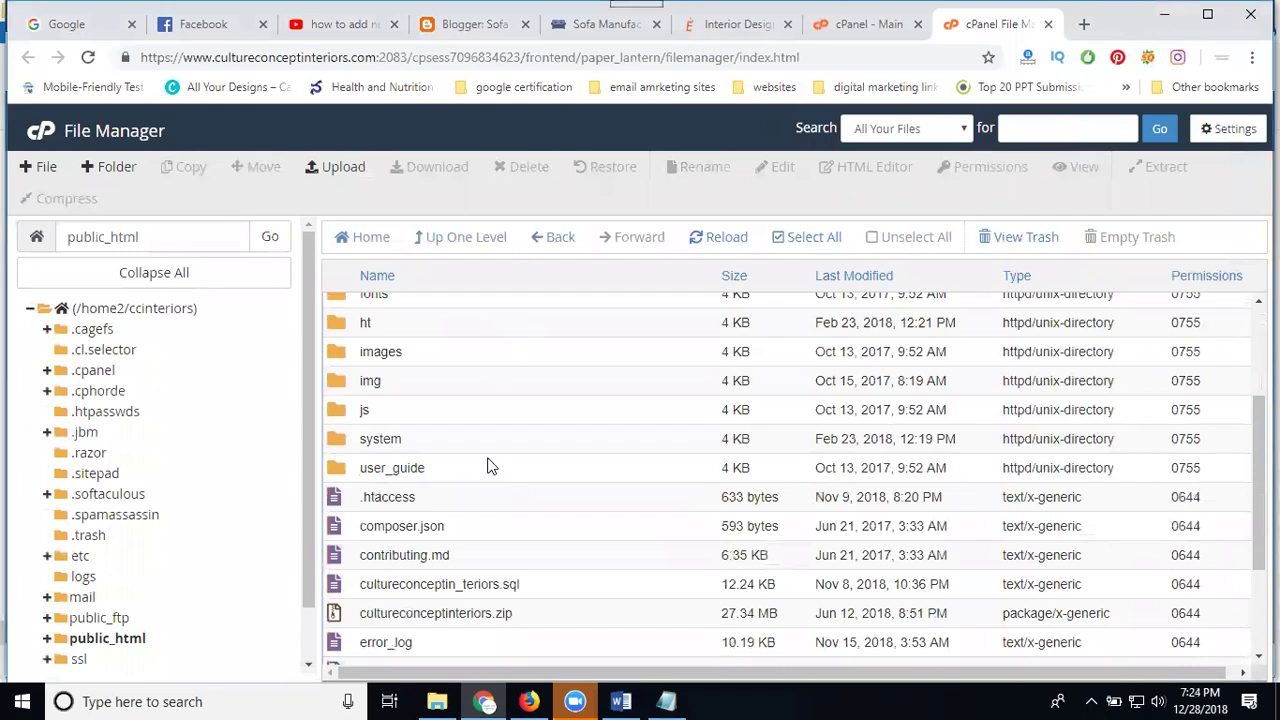
scroll(489, 466, down, 2)
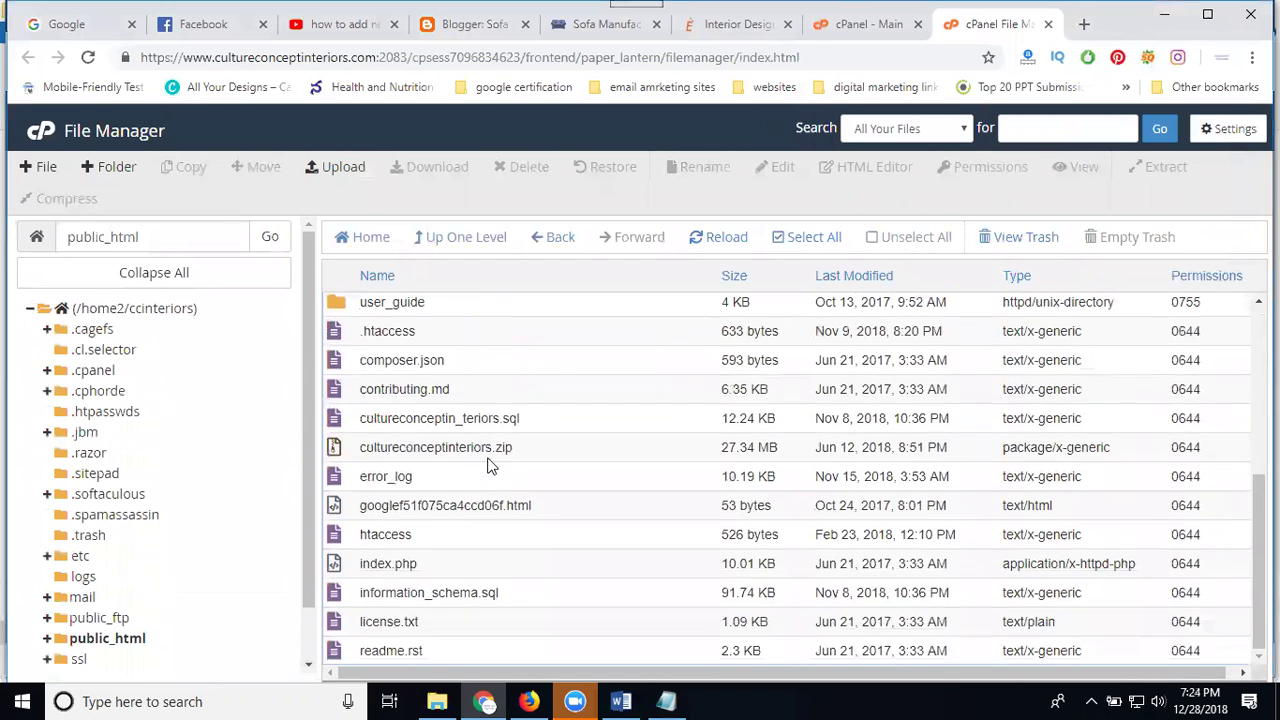
scroll(489, 466, up, 3)
scroll(489, 466, up, 1)
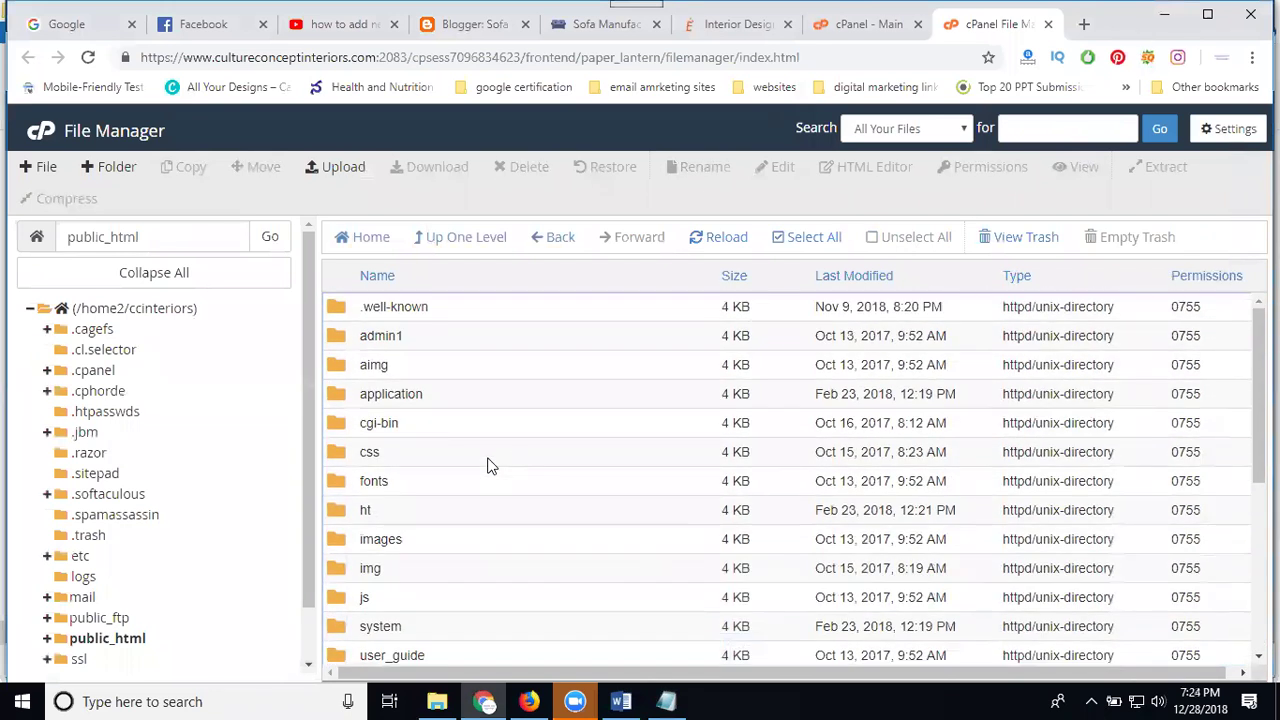
double_click(482, 396)
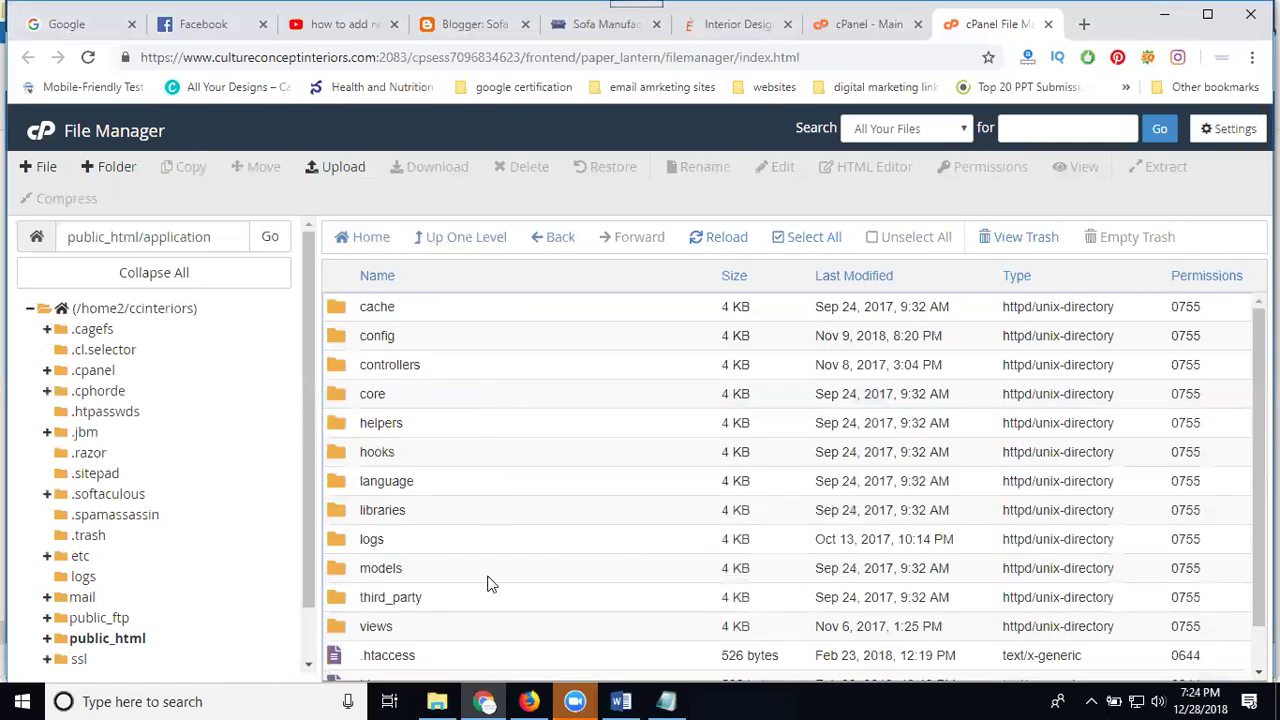
double_click(461, 626)
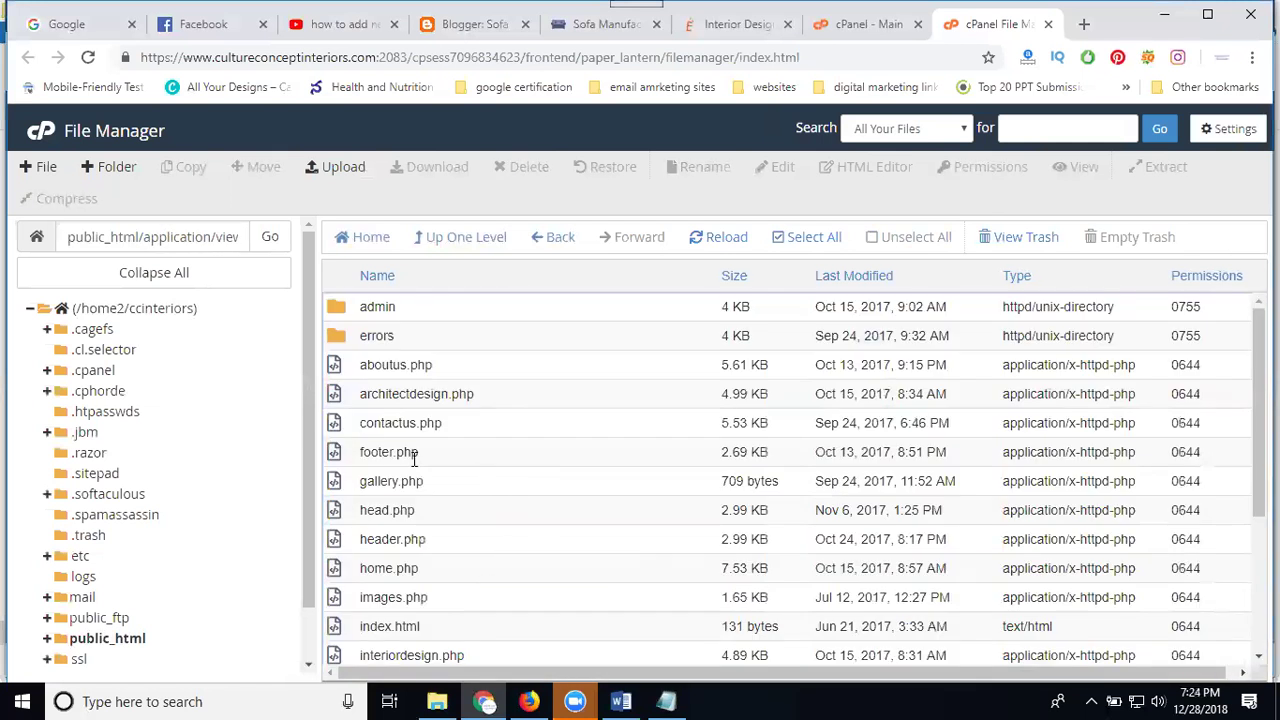
click(407, 453)
right_click(403, 452)
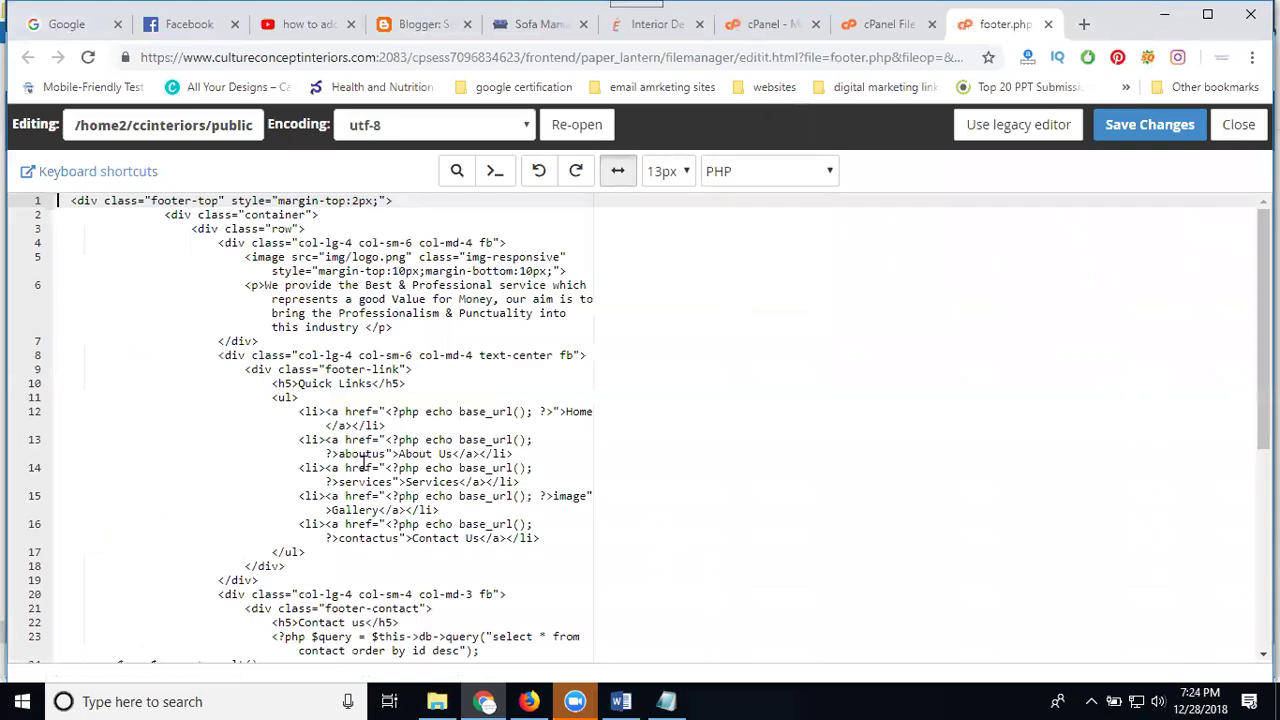
Paste the centered Auto ads block at line 53 after the footer markup and save footer.php
scroll(362, 462, down, 3)
scroll(362, 462, down, 1)
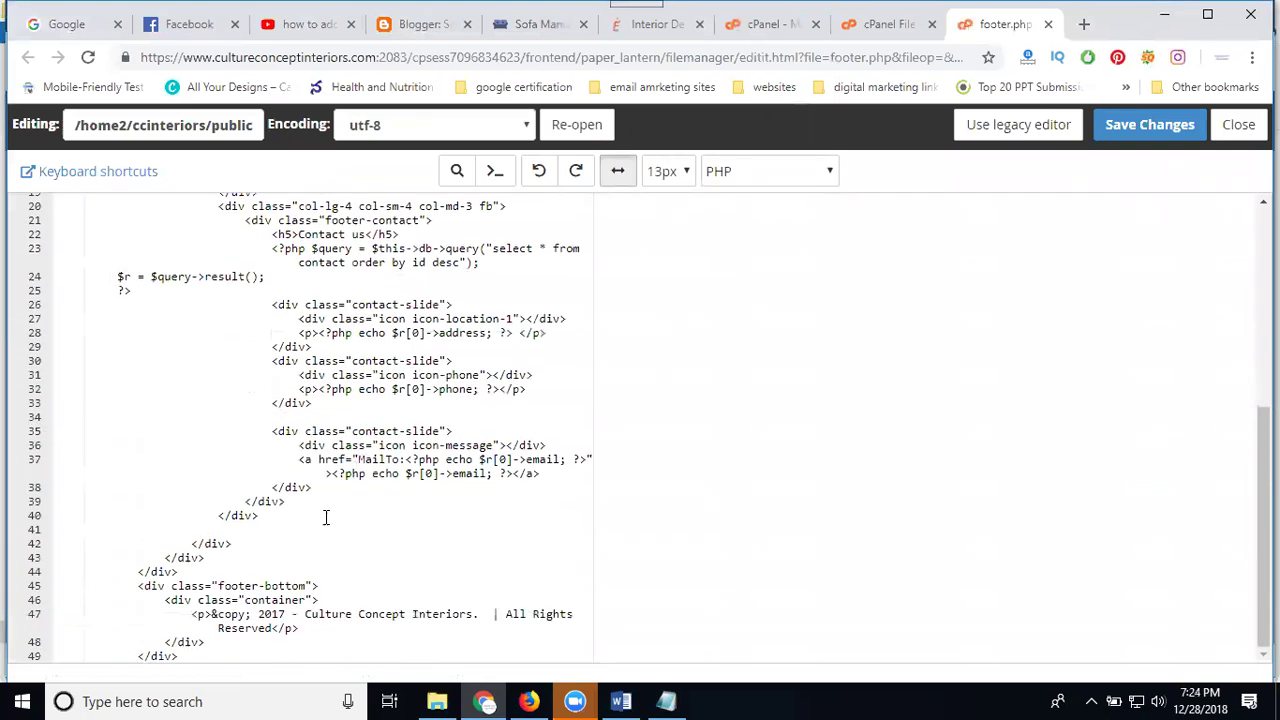
click(221, 655)
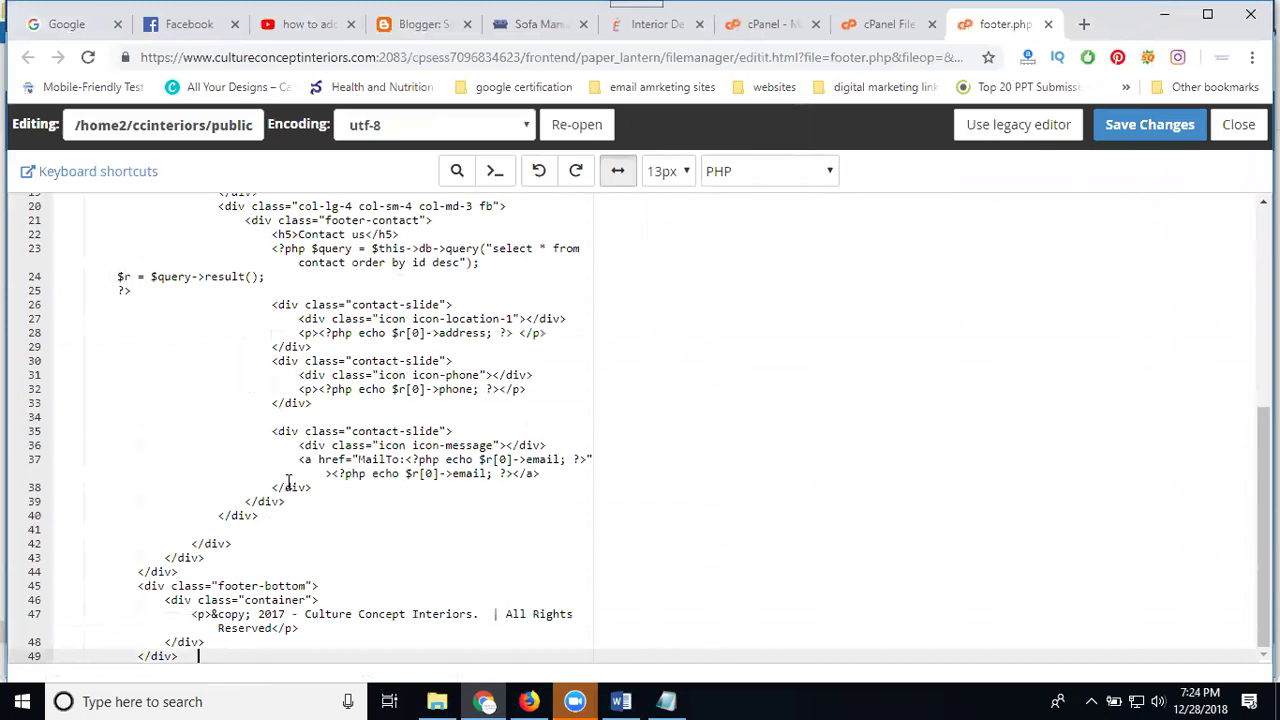
key(Return)
key(Return)
key(Return)
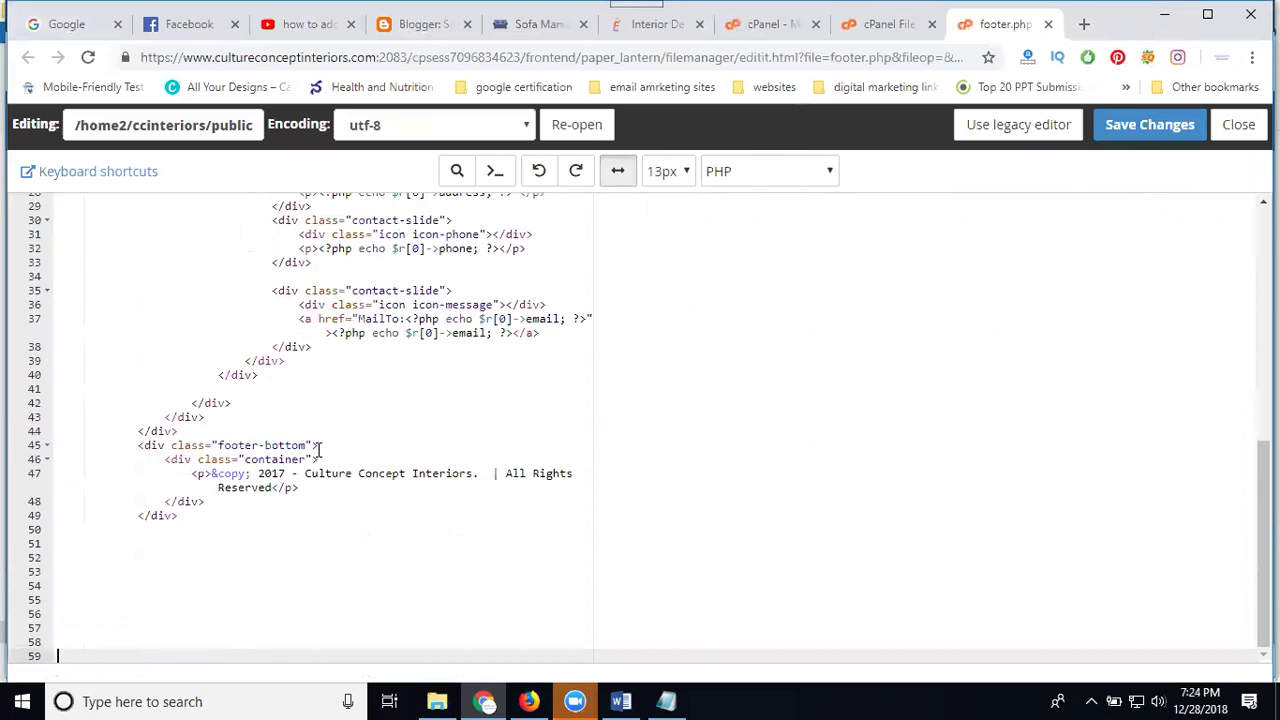
key(Return)
key(Return)
click(108, 553)
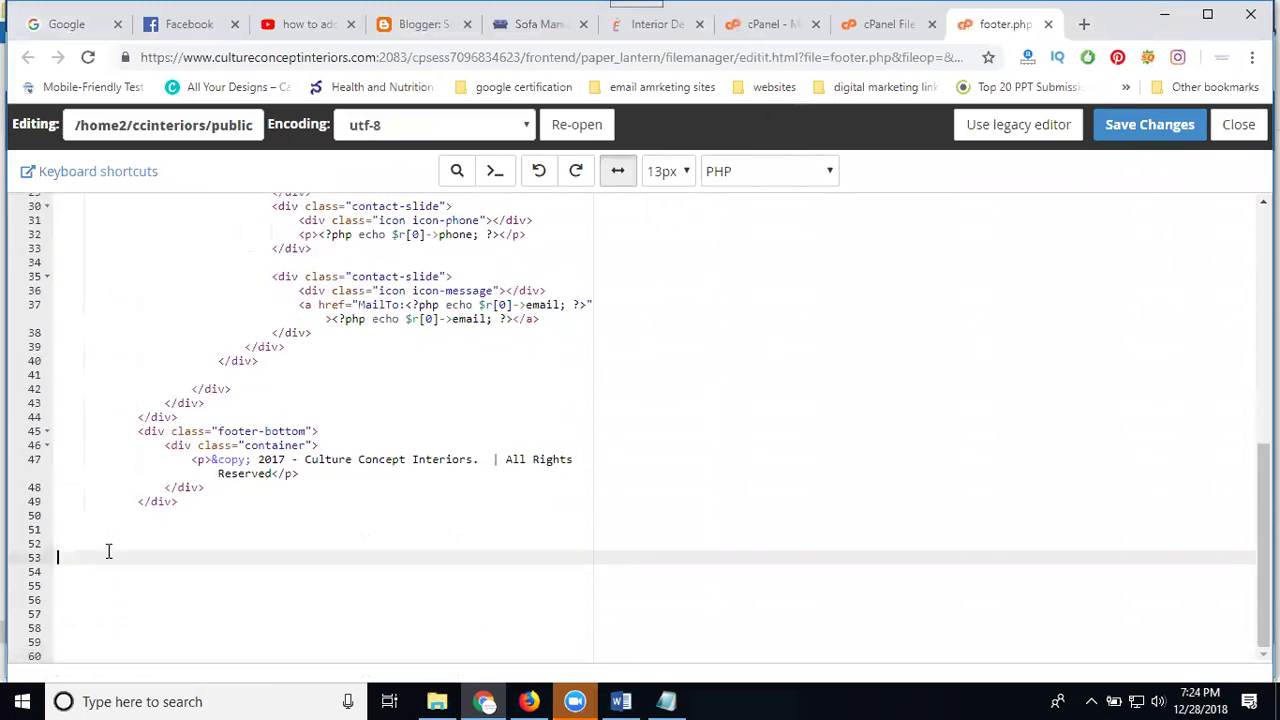
key(ctrl+v)
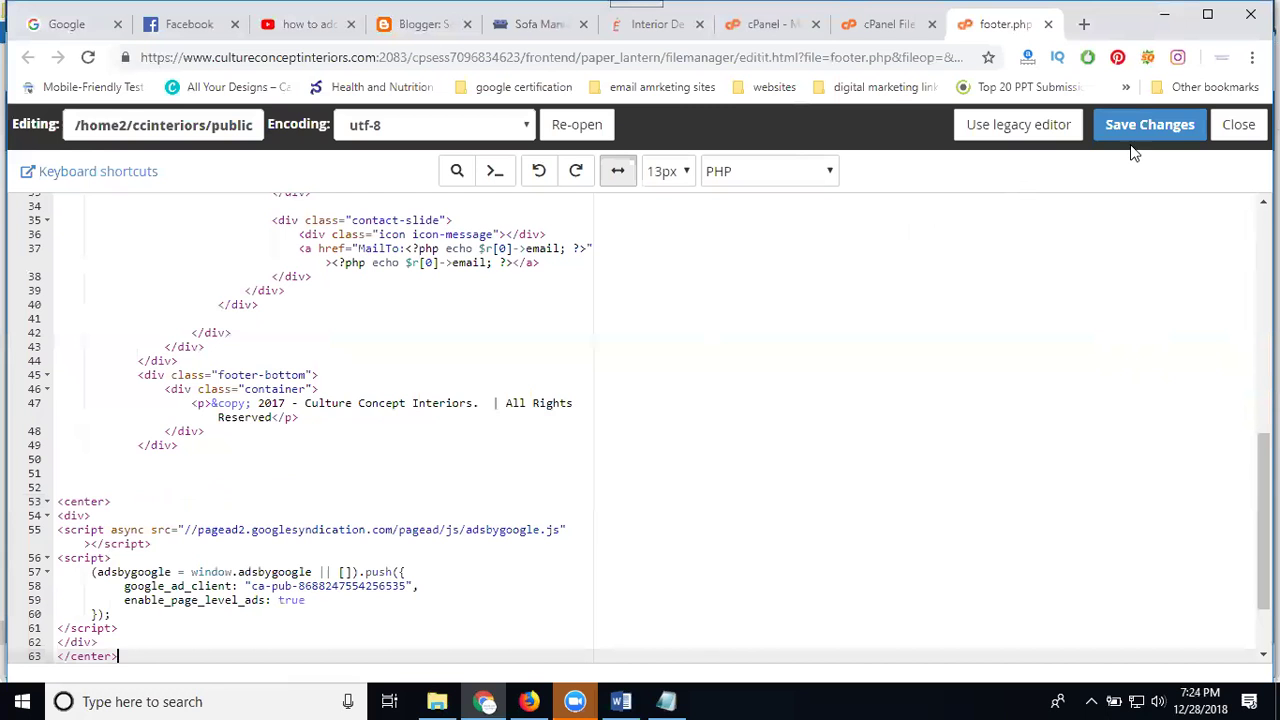
click(1140, 130)
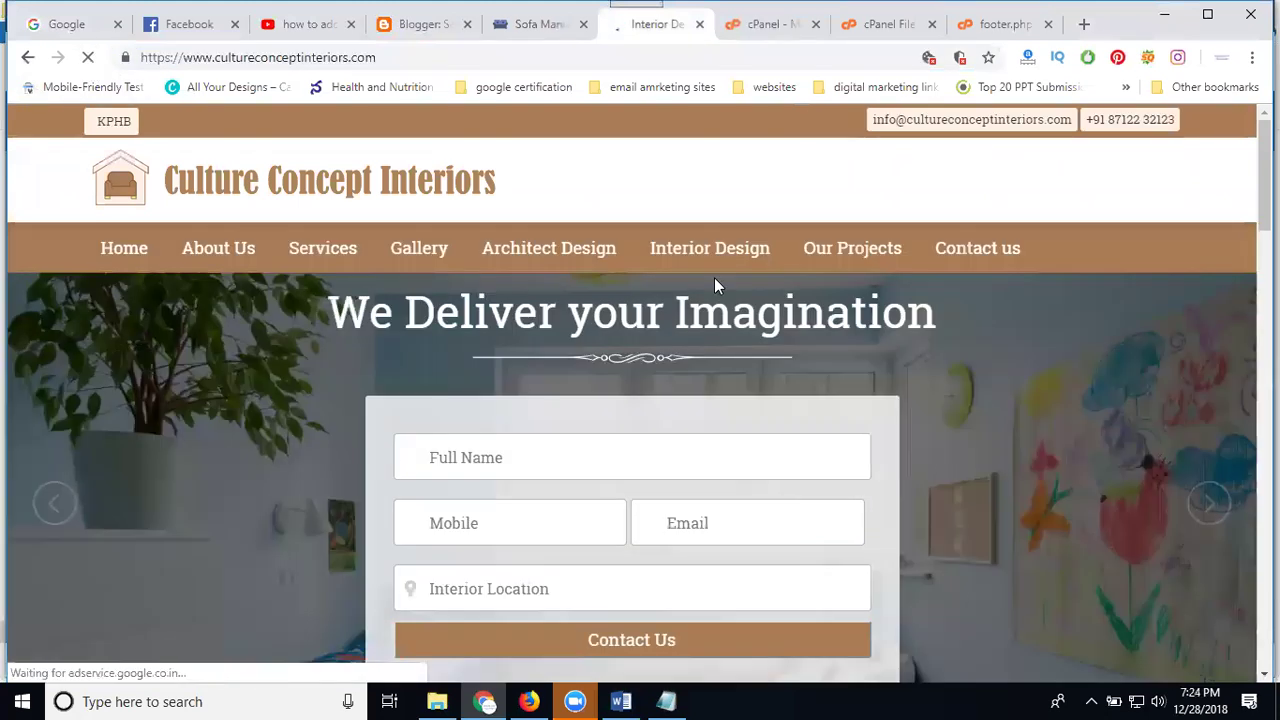
Scroll the reloaded Culture Concept Interiors homepage to its footer, then return to the AdSense browser
scroll(714, 286, down, 5)
scroll(714, 286, down, 5)
scroll(714, 286, down, 4)
scroll(714, 286, down, 4)
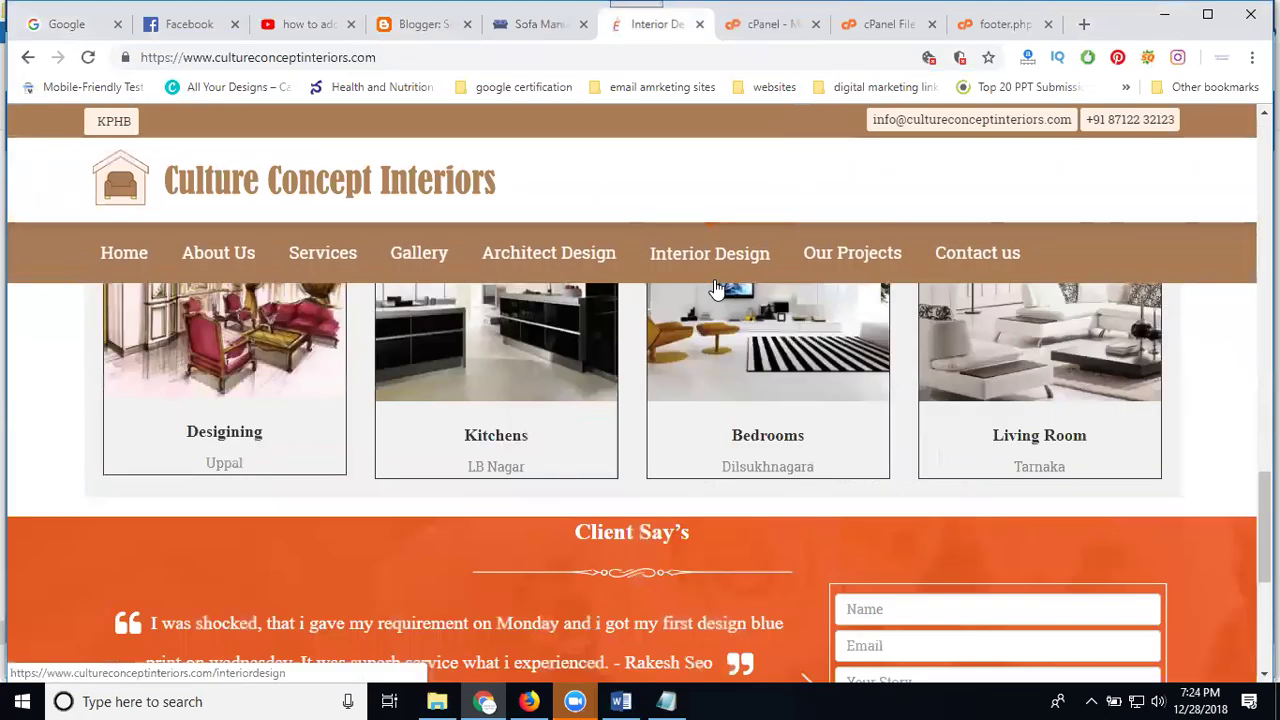
scroll(714, 286, down, 4)
scroll(714, 286, down, 3)
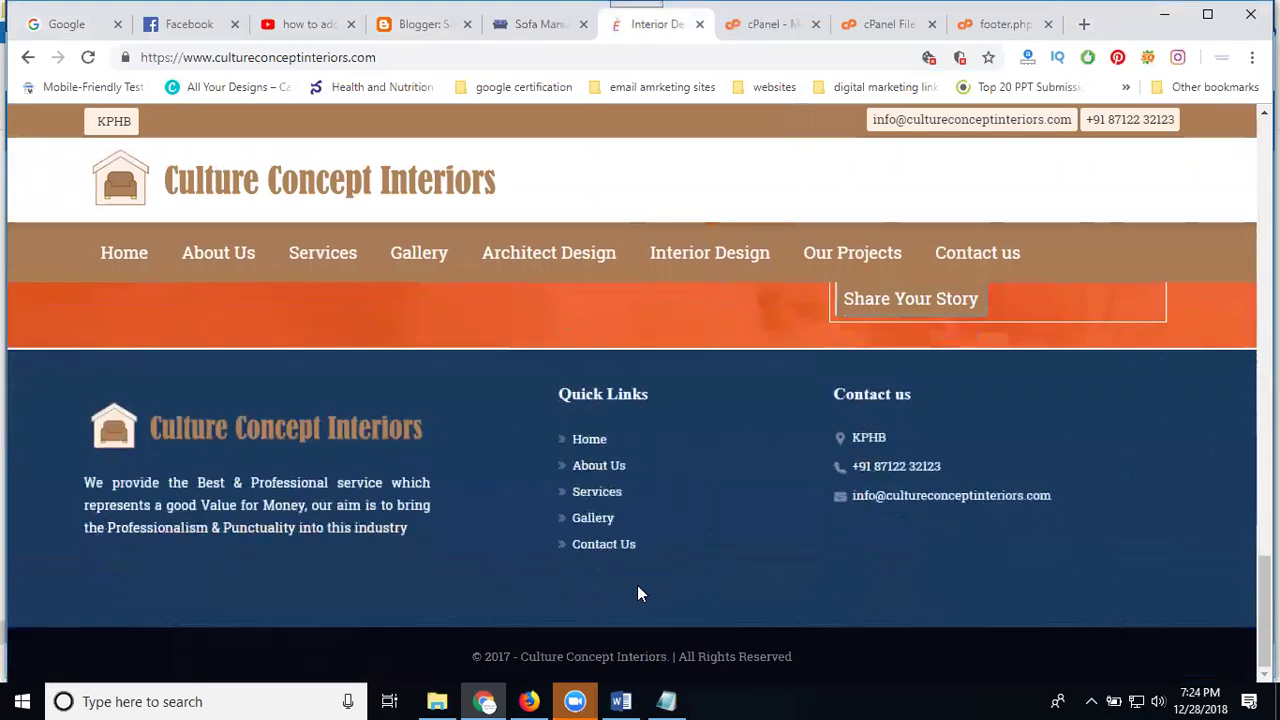
click(529, 701)
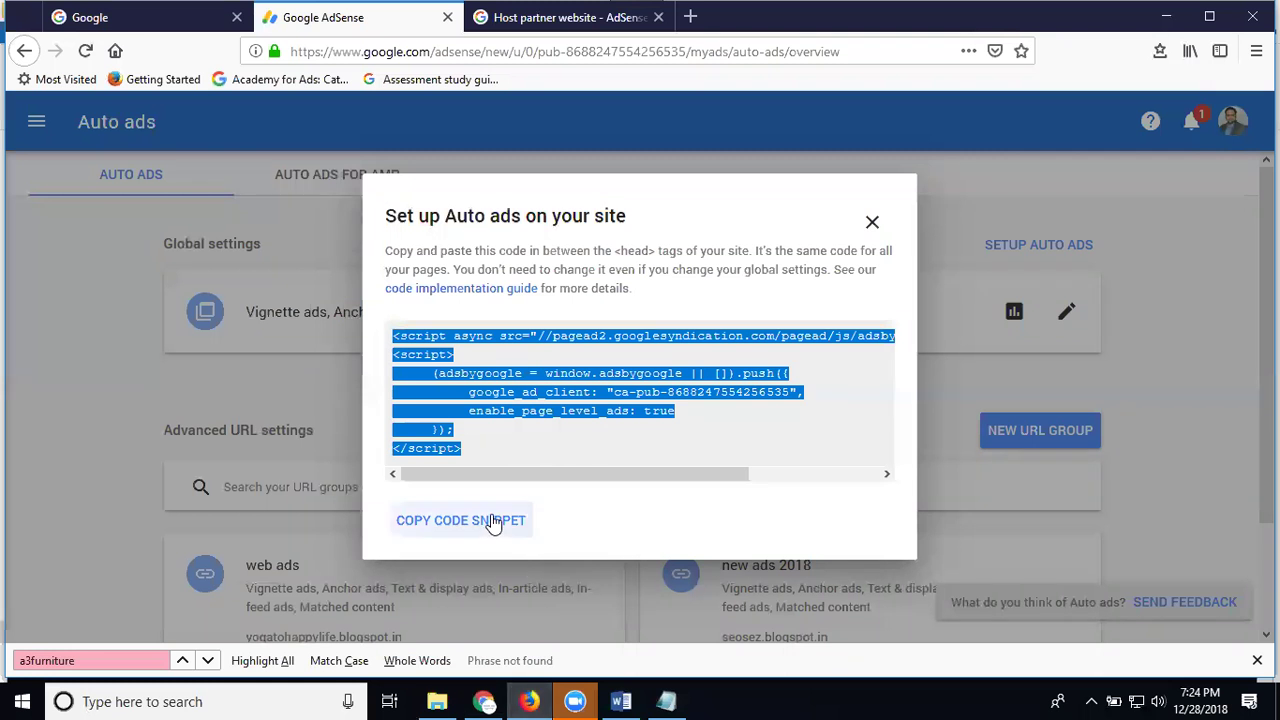
Close the Auto ads setup code dialog and navigate to the AdSense Sites page
click(870, 222)
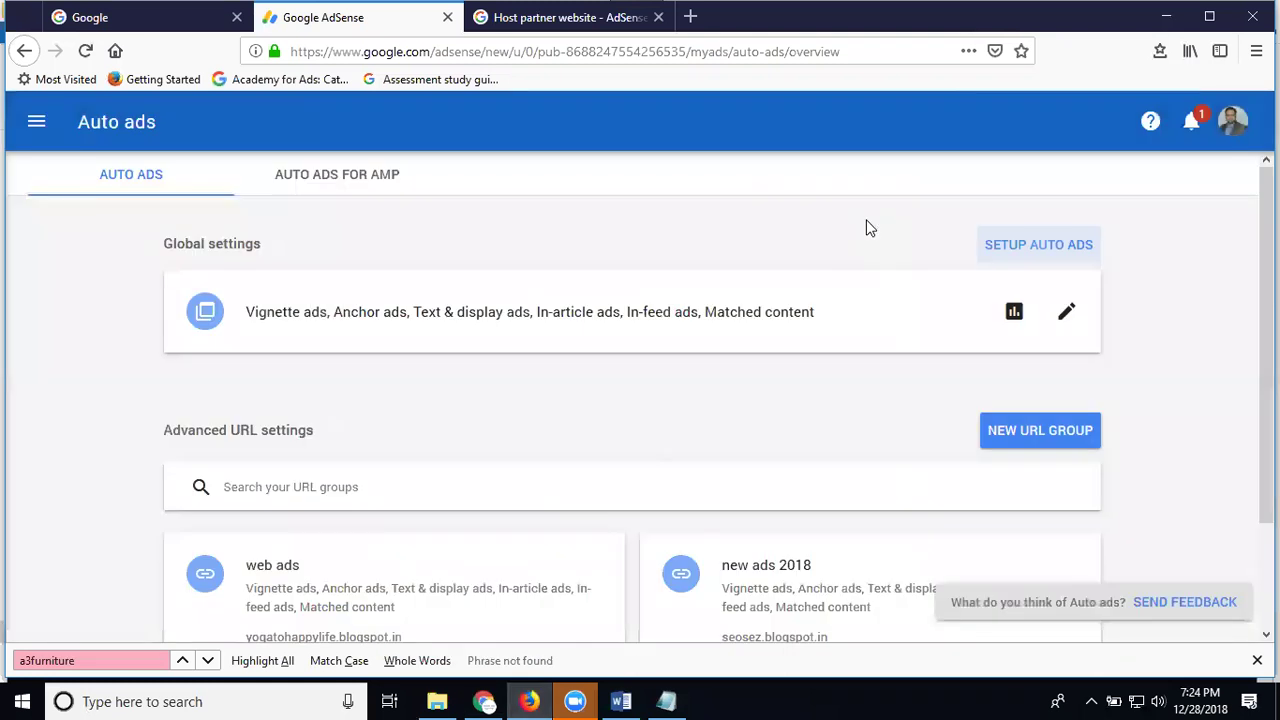
scroll(414, 401, down, 2)
scroll(414, 401, up, 2)
click(37, 132)
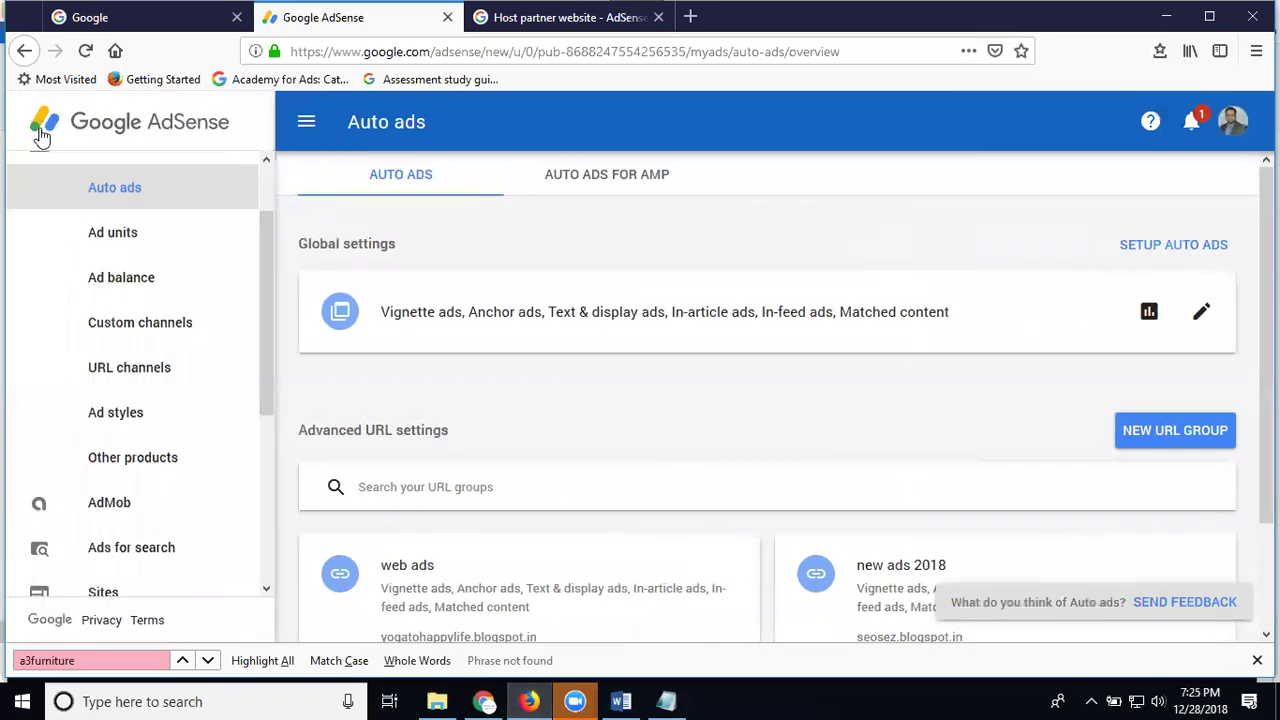
scroll(120, 300, up, 2)
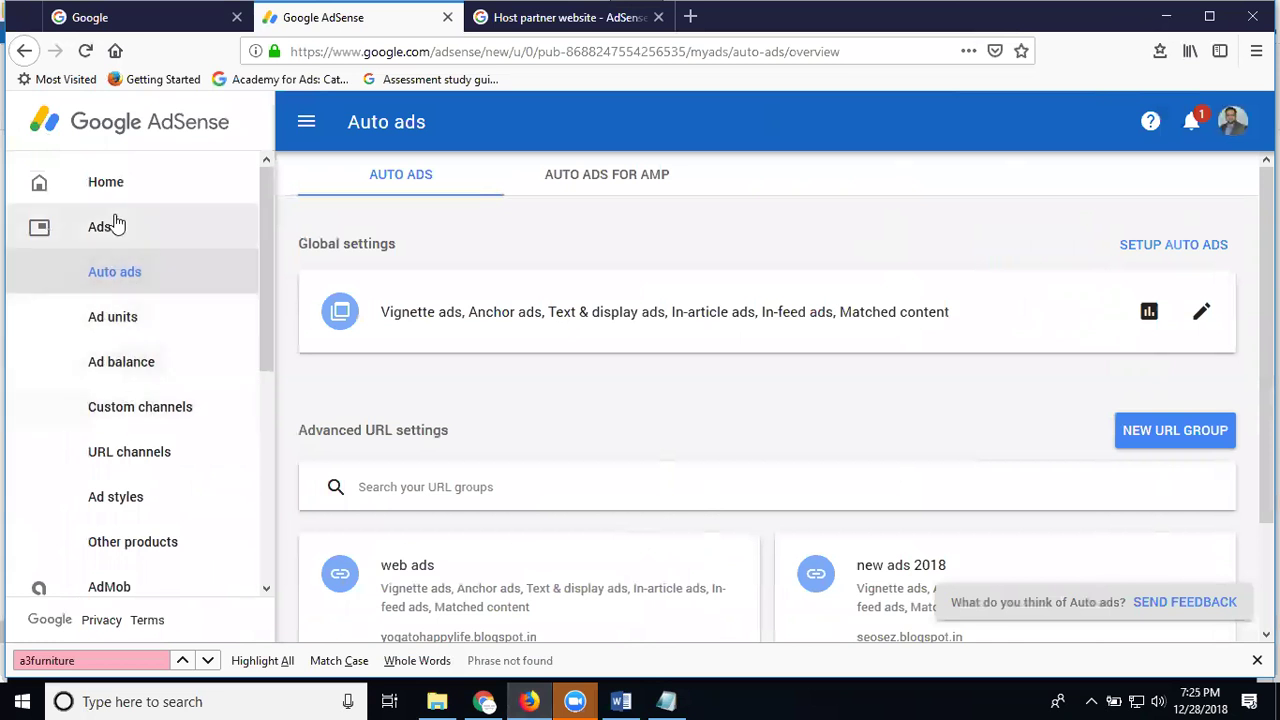
scroll(125, 365, down, 5)
click(125, 374)
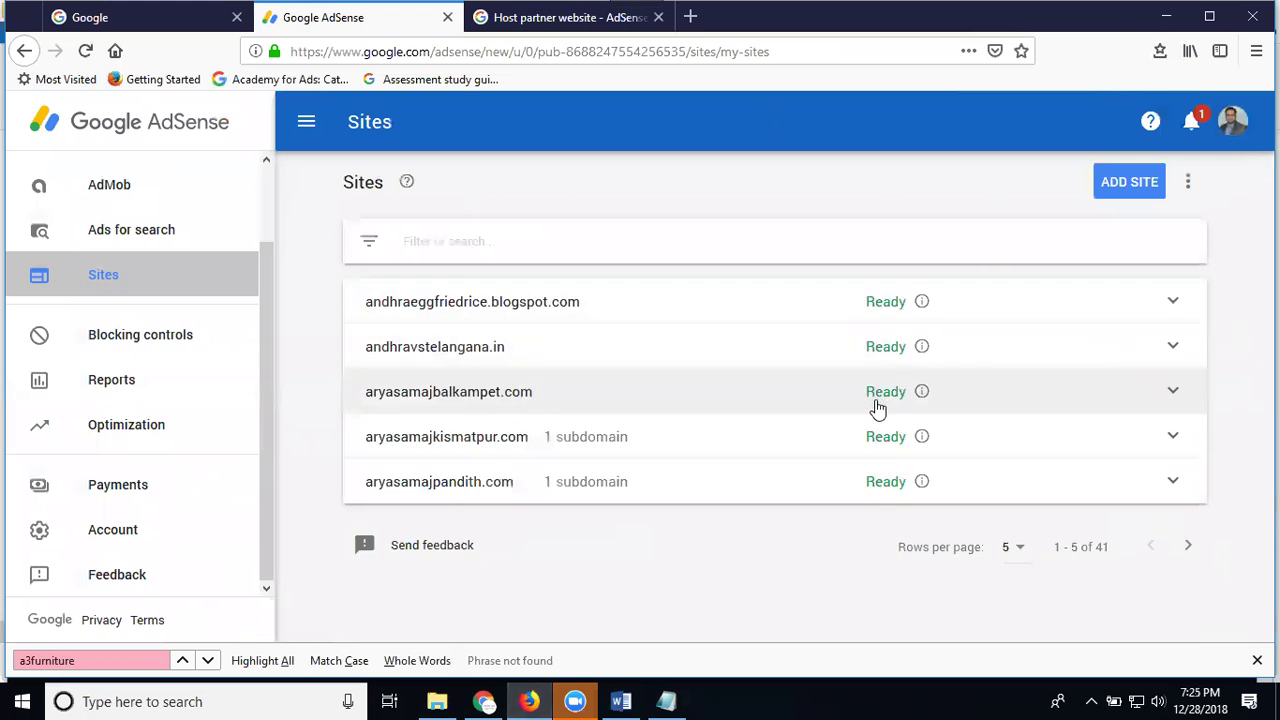
Expand cultureconceptinteriors.com on the next page of sites to check its Getting ready status
click(1189, 547)
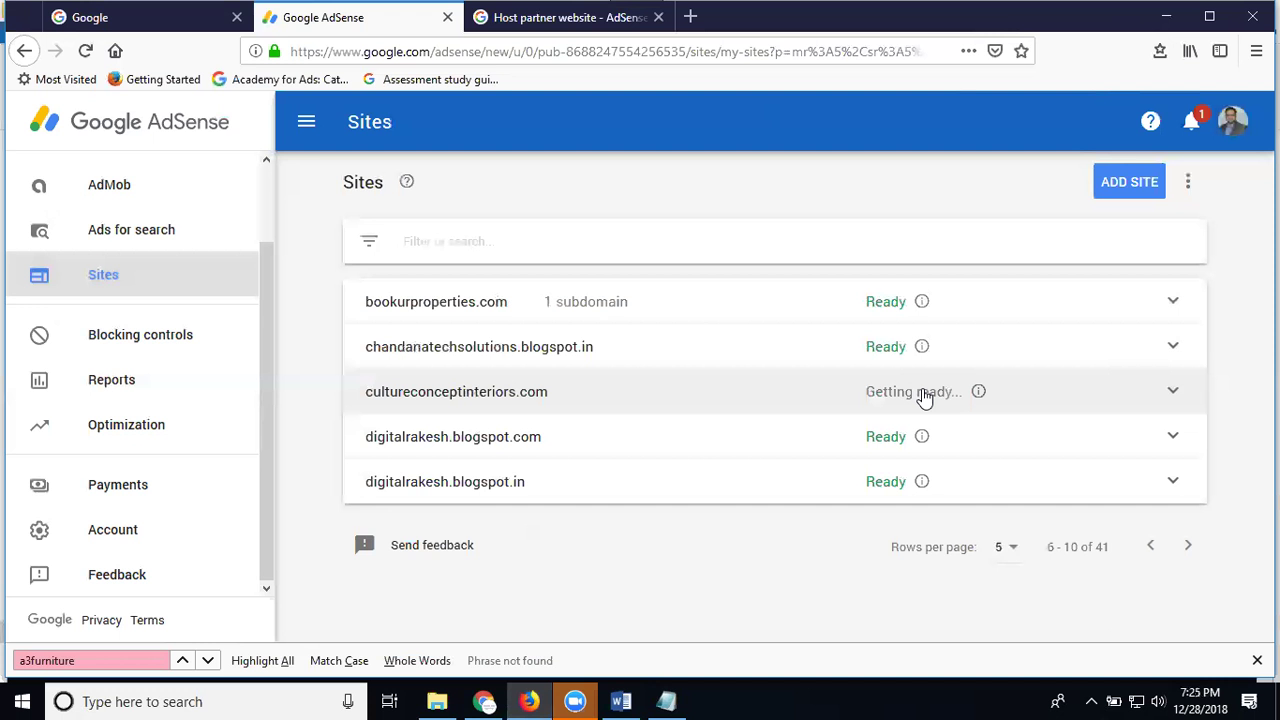
click(1173, 393)
scroll(1120, 430, down, 4)
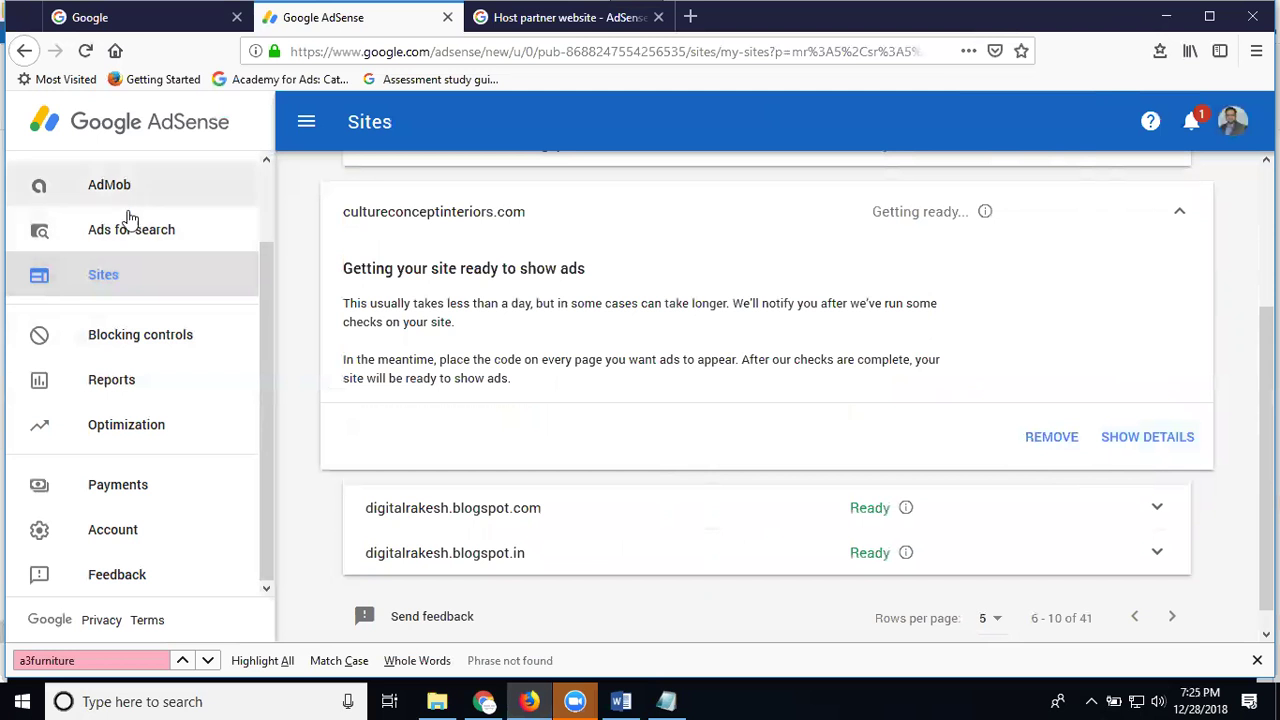
scroll(131, 260, up, 2)
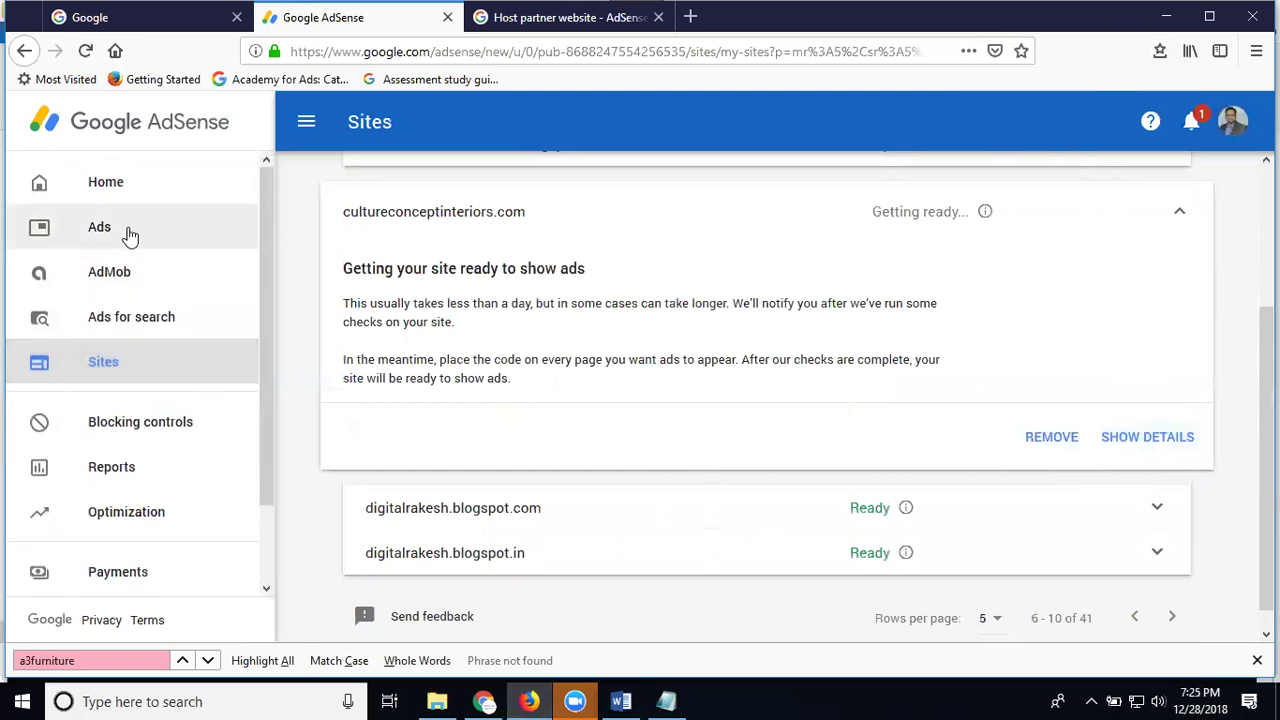
Open Auto ads and inspect the new ads 2018 and web ads URL groups' site lists
click(130, 235)
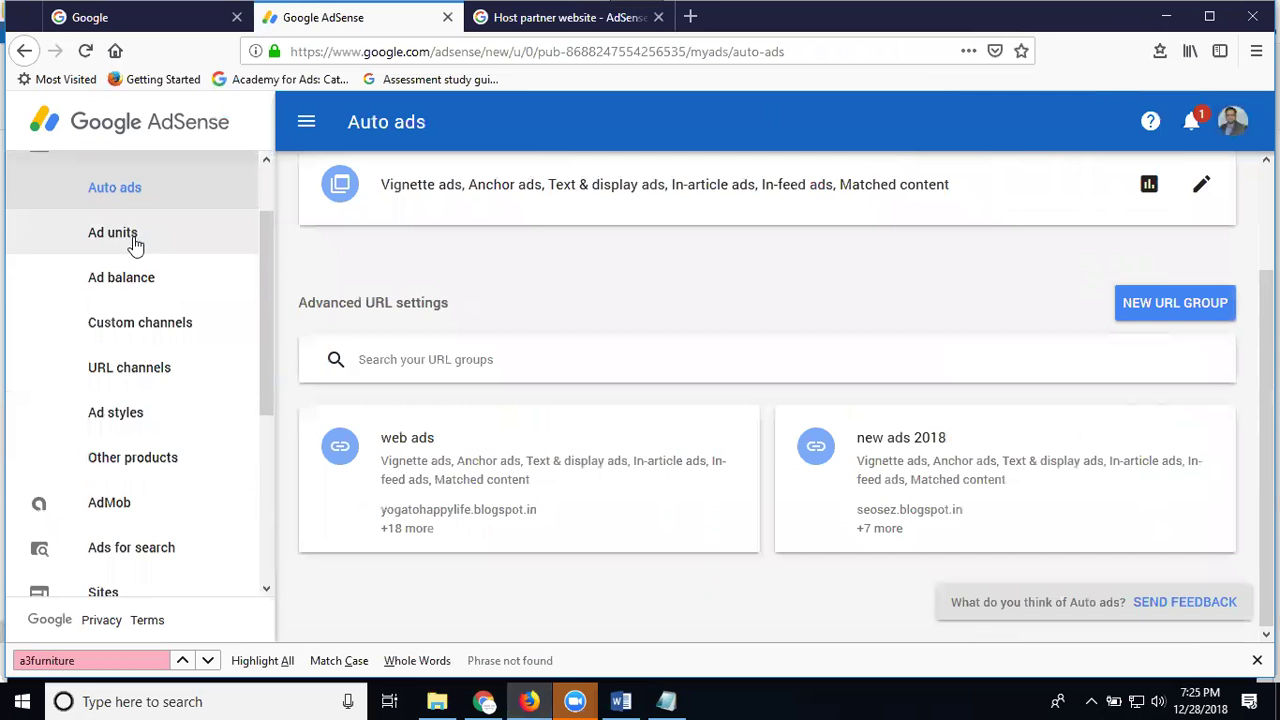
click(905, 460)
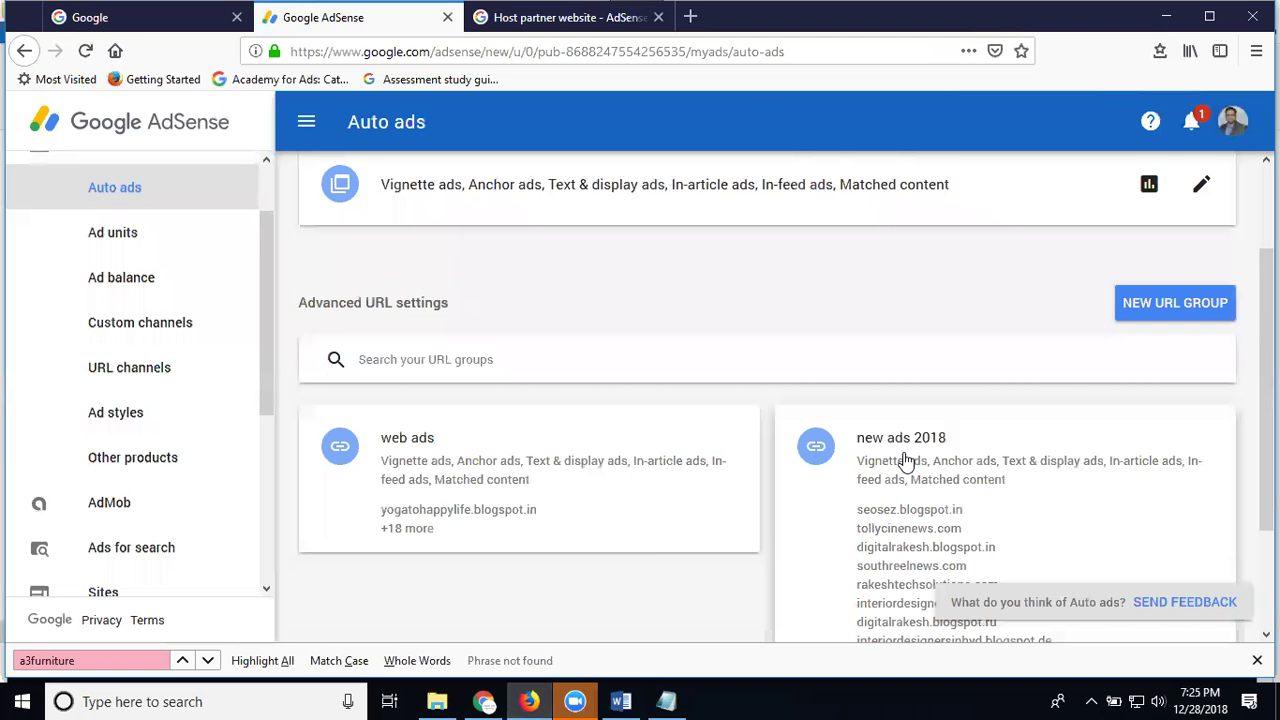
scroll(905, 460, down, 3)
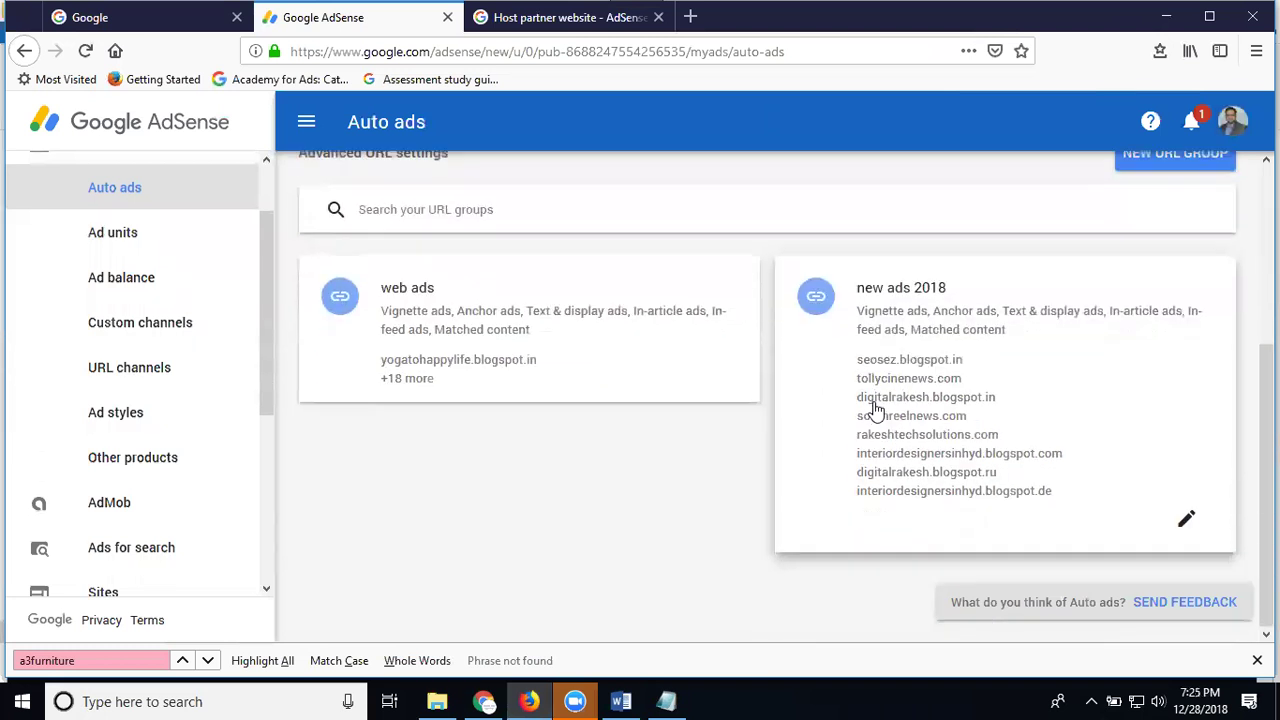
click(548, 372)
scroll(445, 540, down, 3)
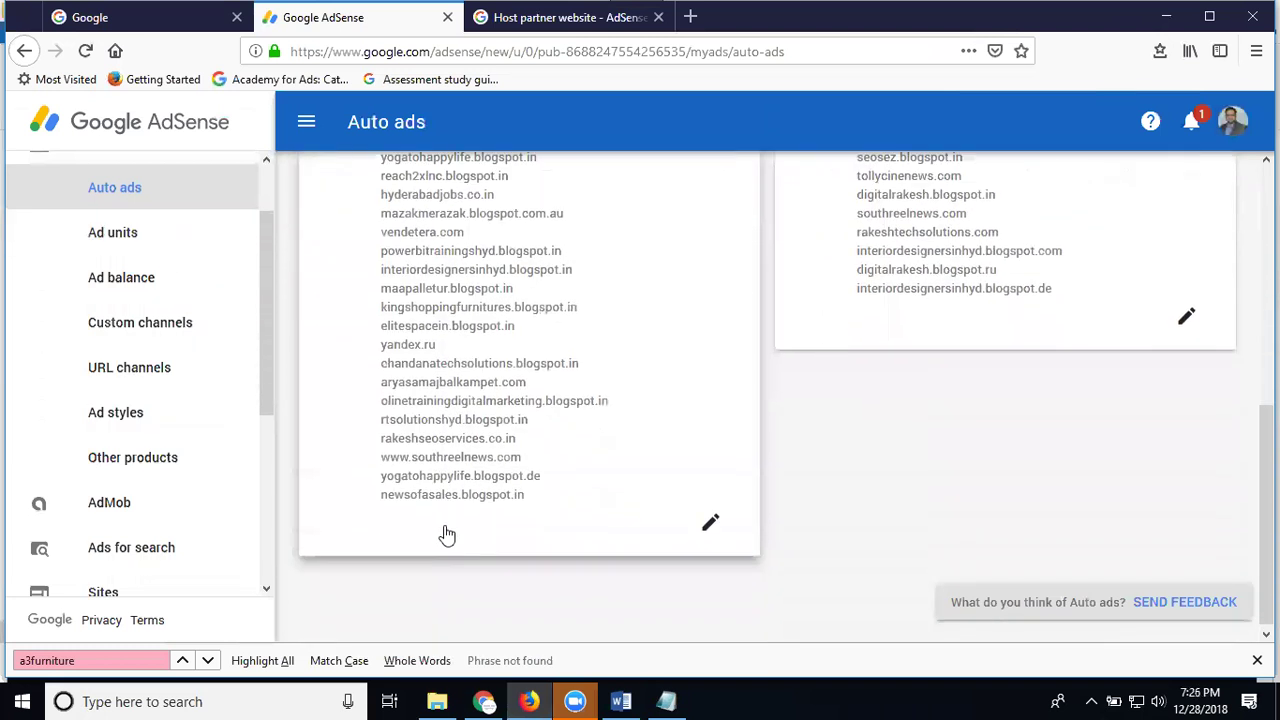
scroll(480, 442, up, 3)
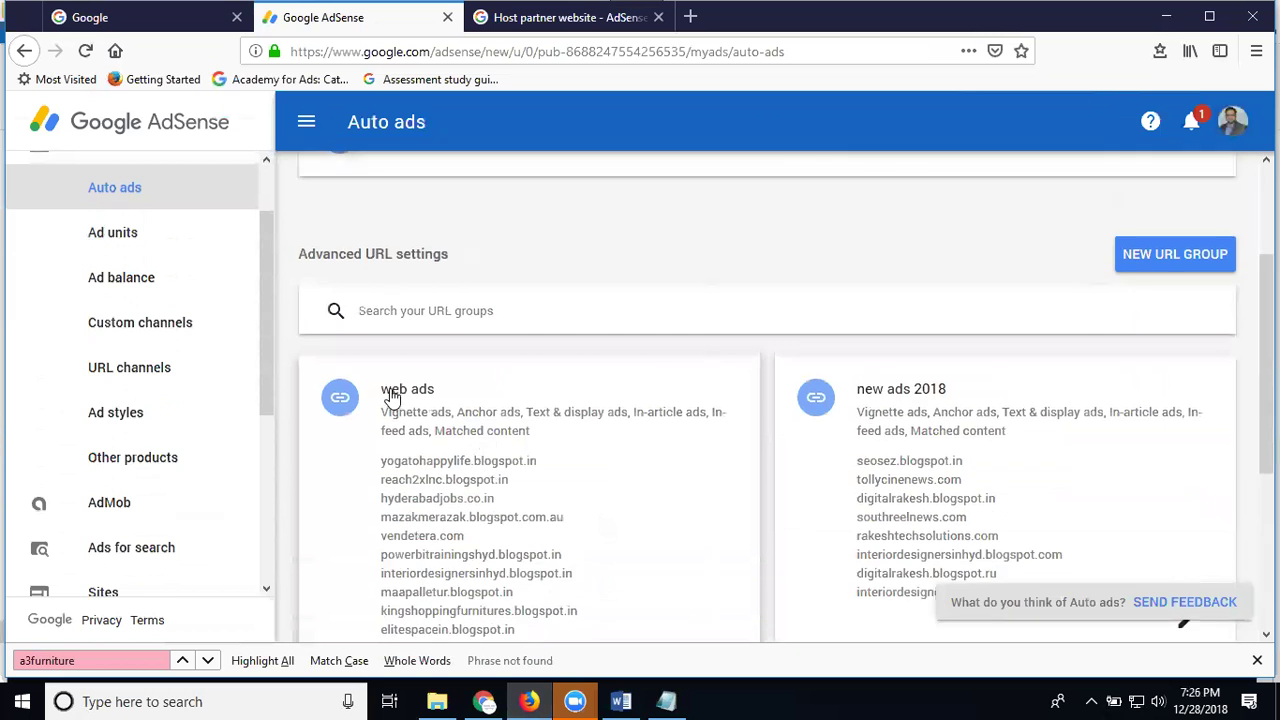
click(393, 396)
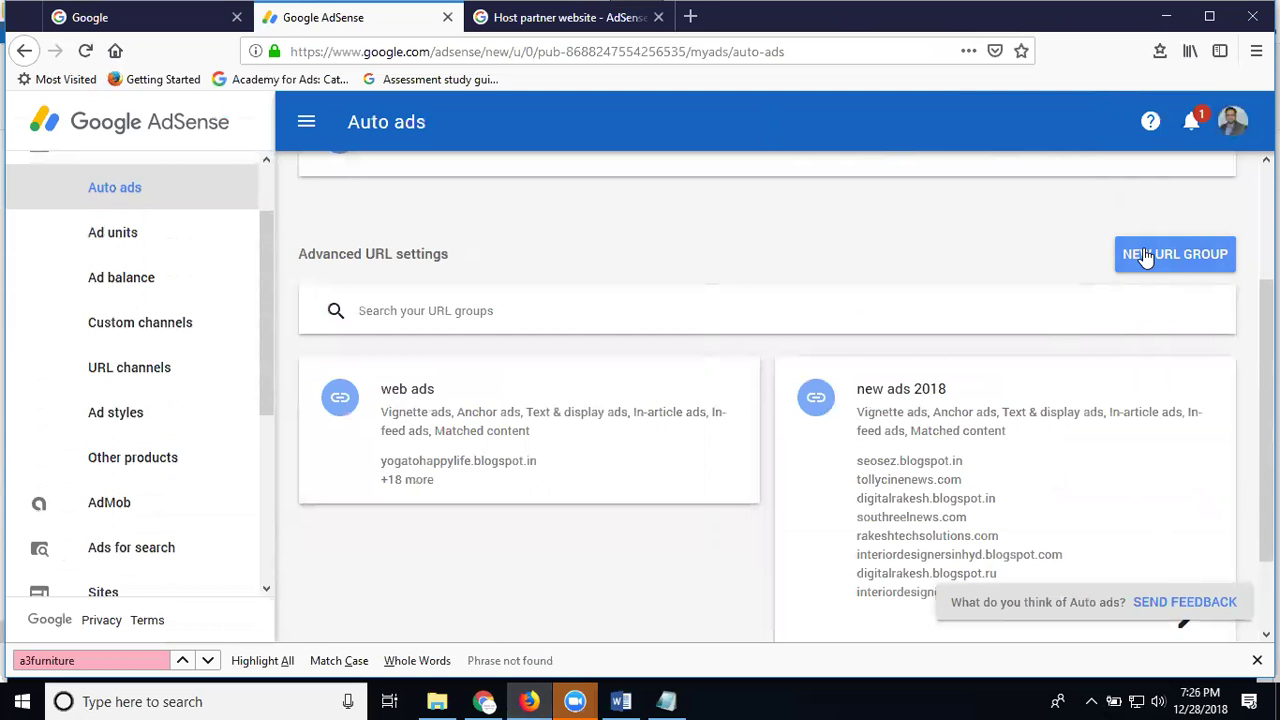
Look over the Ad units list, then go back to the Auto ads page
click(113, 250)
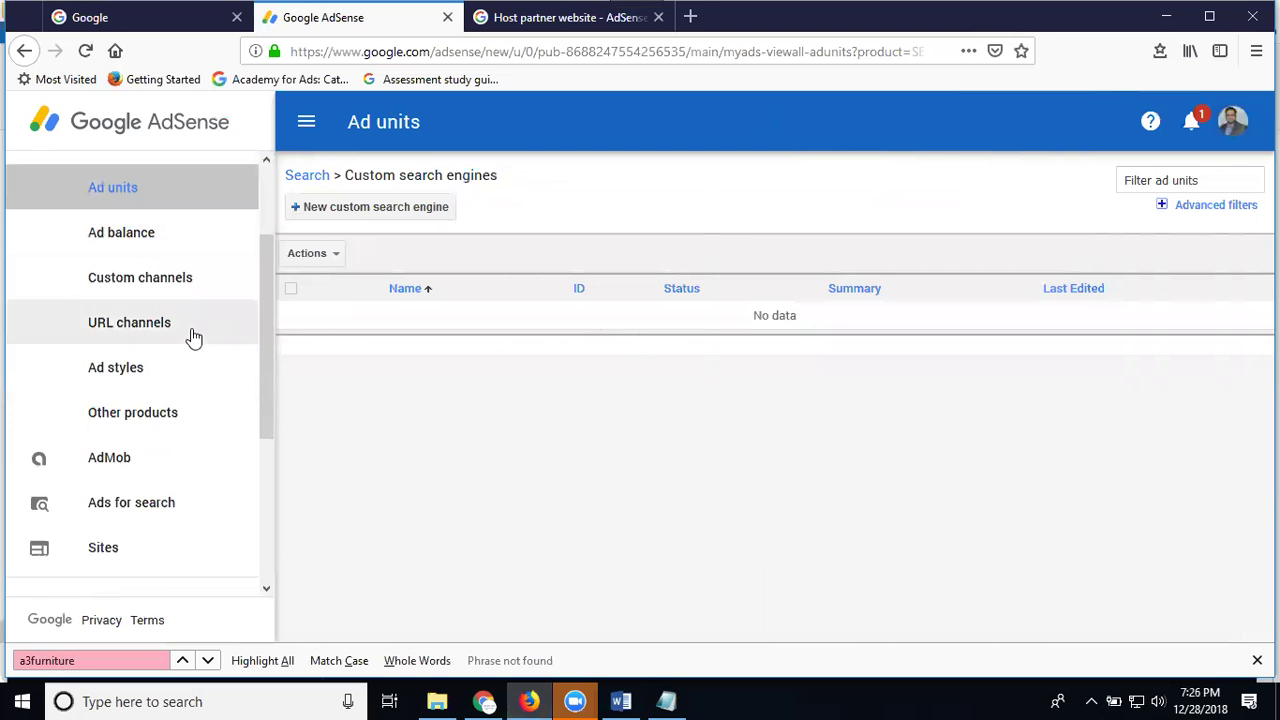
scroll(194, 338, up, 3)
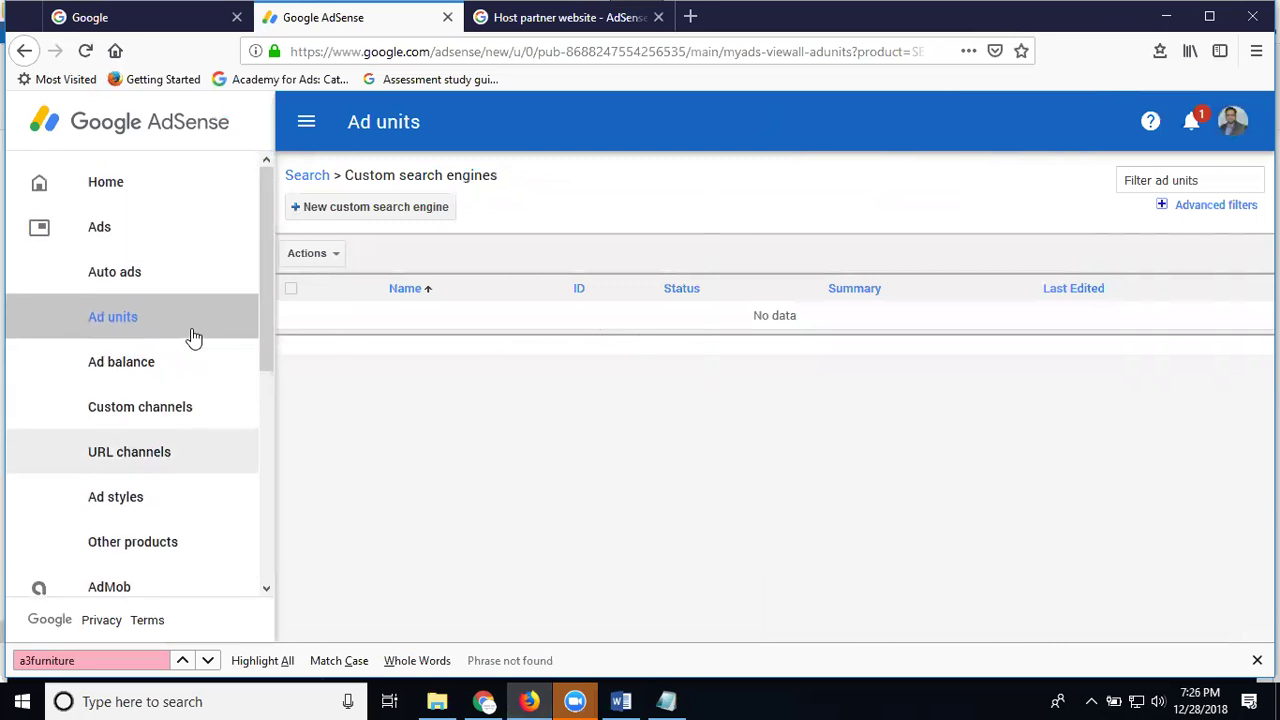
click(137, 270)
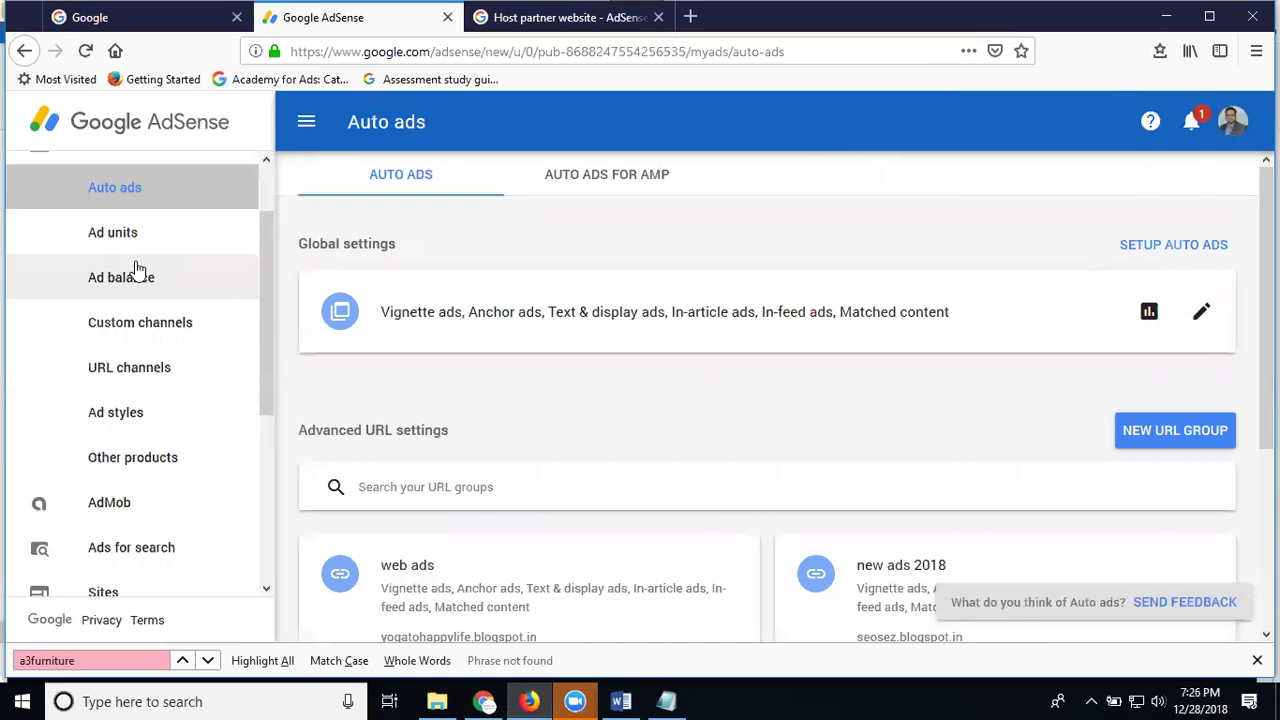
scroll(626, 364, down, 5)
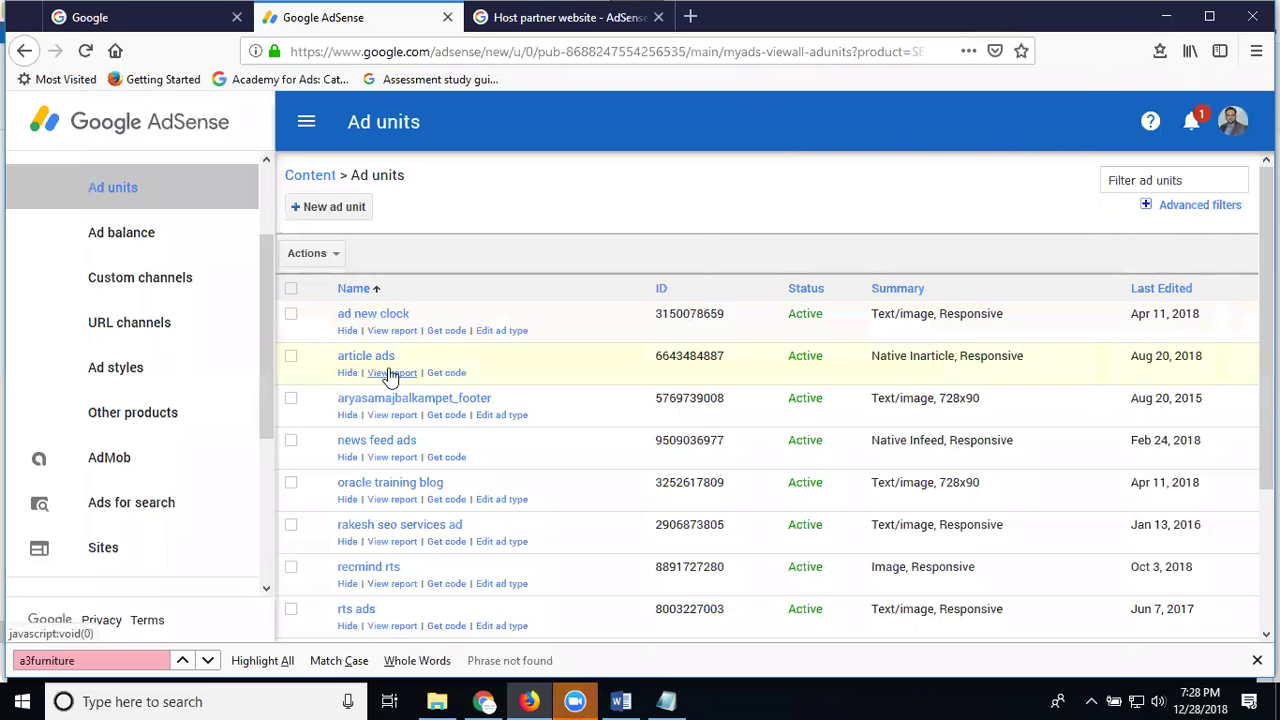
Bring up the article ads in-article code, select all of it, and close the editor
click(452, 373)
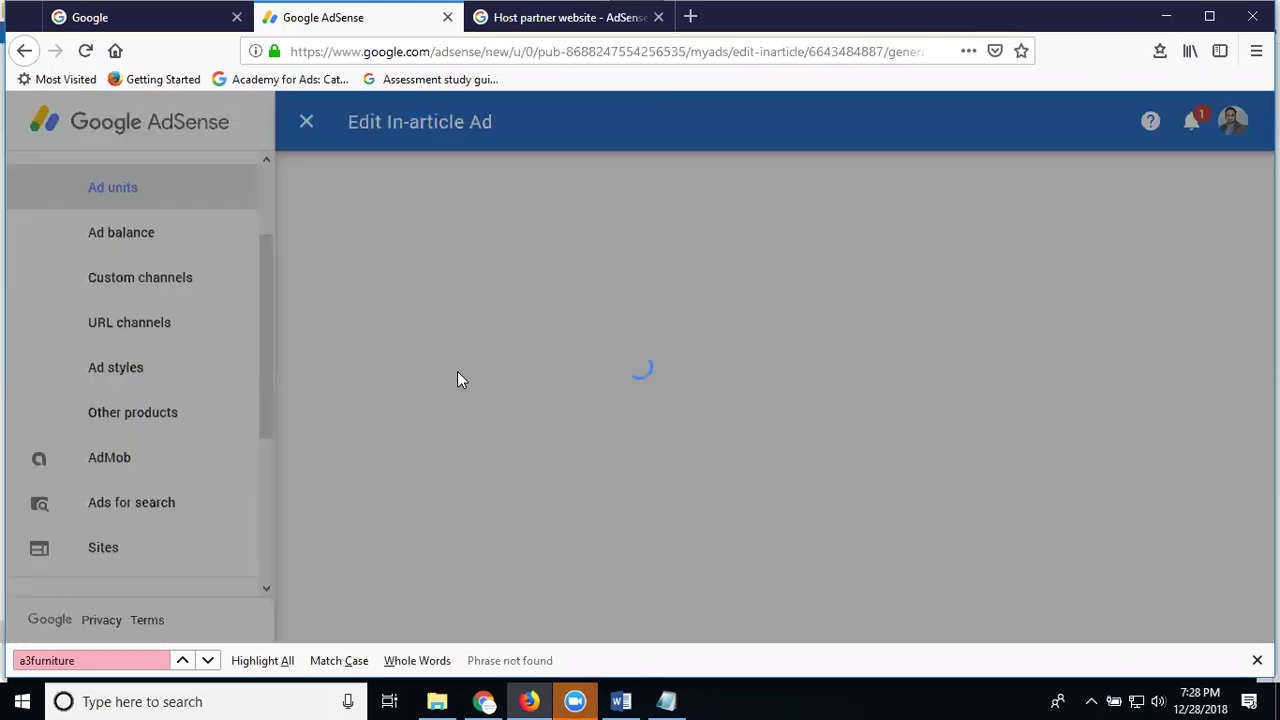
scroll(482, 450, down, 3)
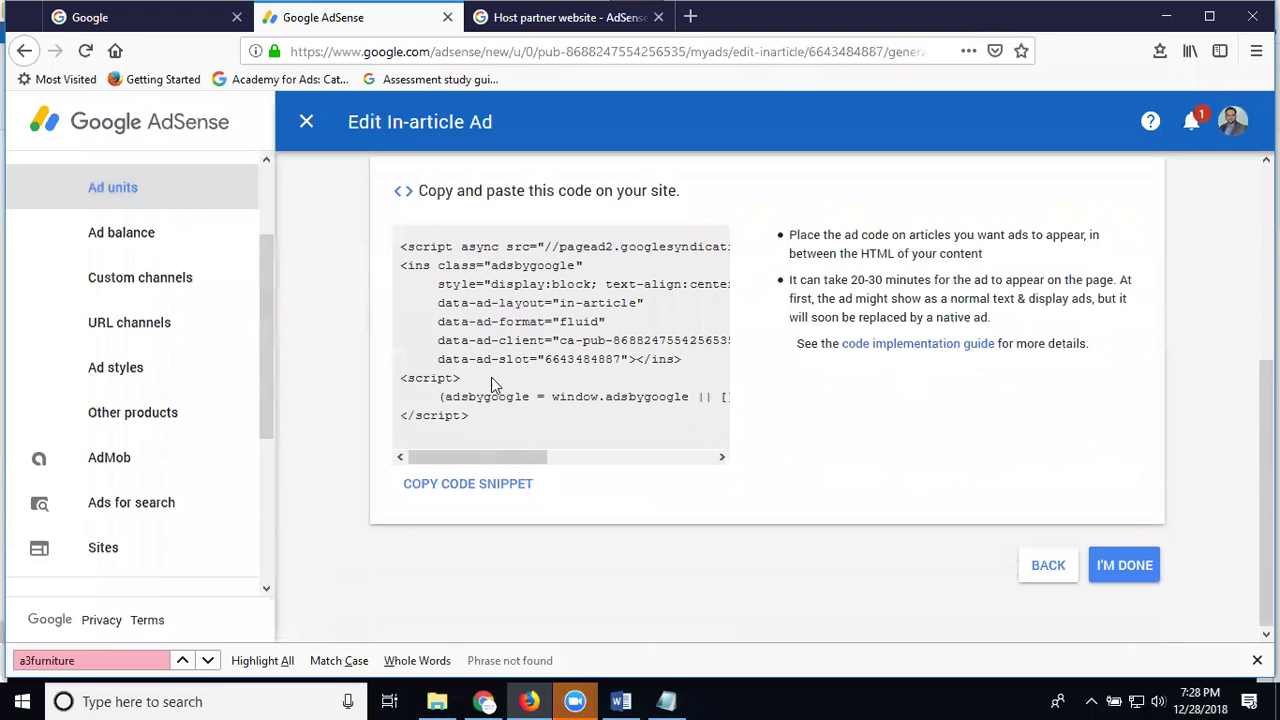
double_click(507, 347)
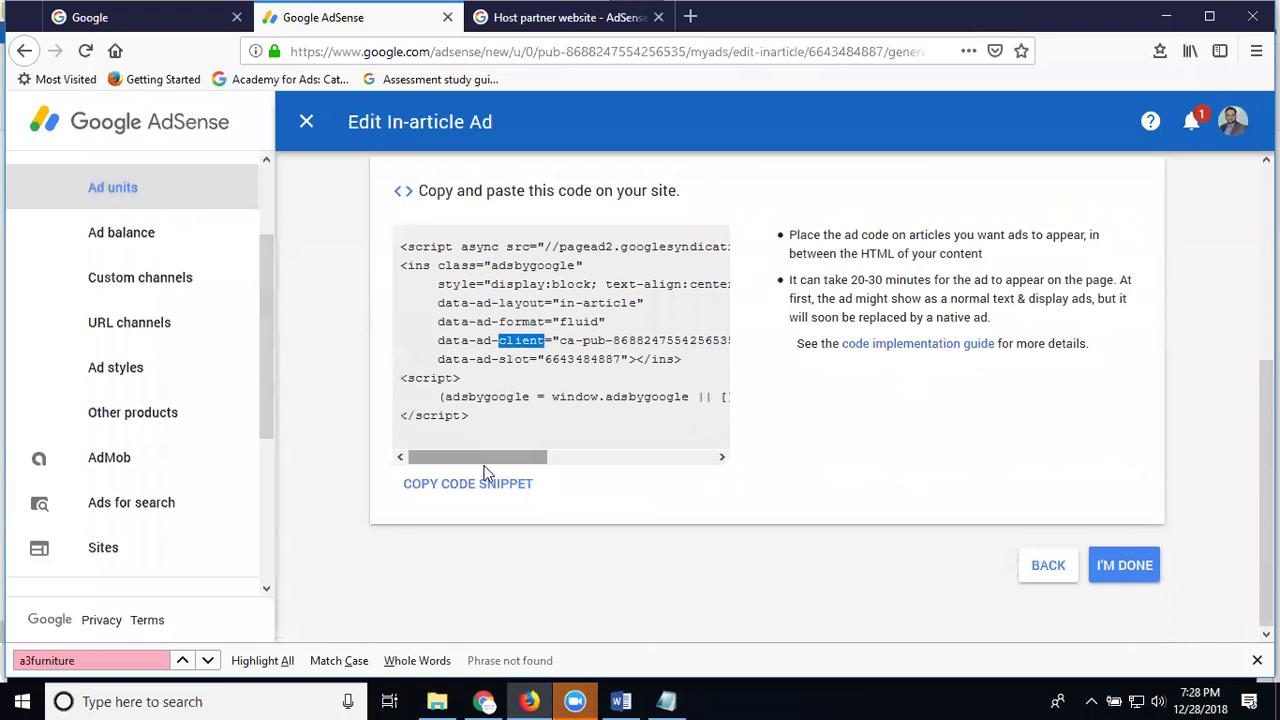
scroll(575, 350, up, 2)
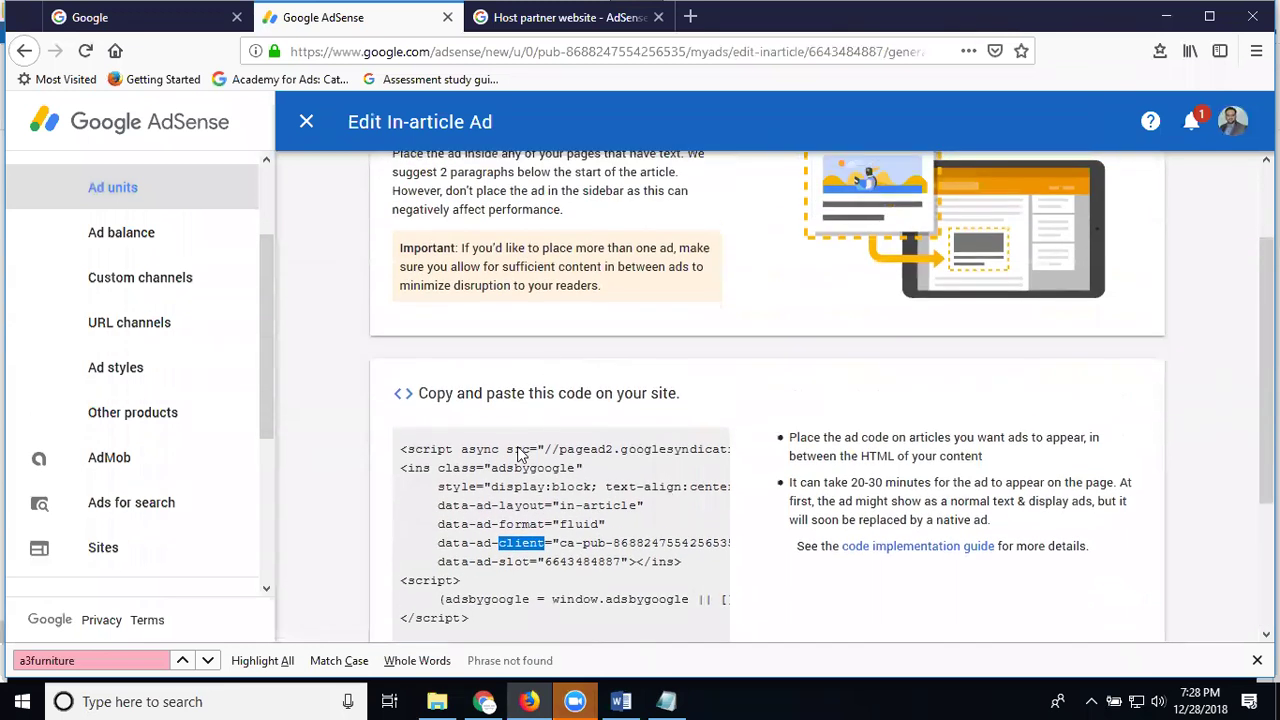
triple_click(455, 452)
click(441, 456)
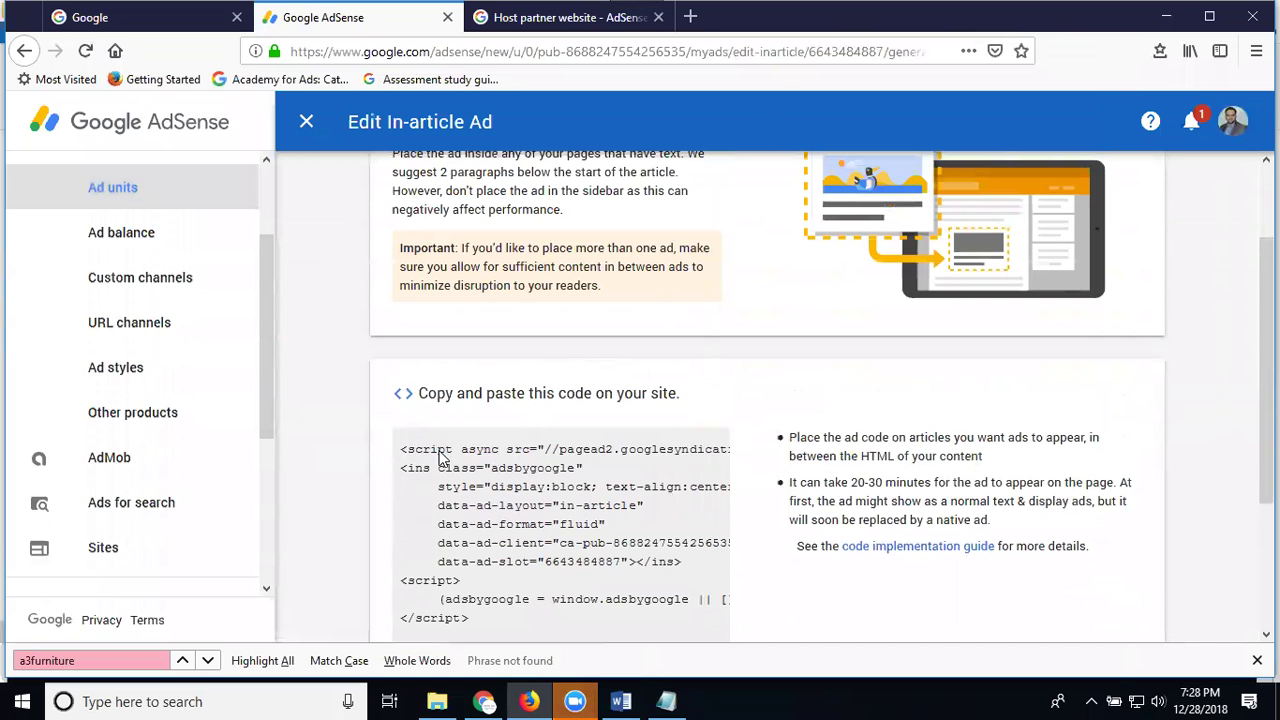
mouse_move(396, 446)
mouse_down()
mouse_move(486, 603)
mouse_move(488, 630)
mouse_up()
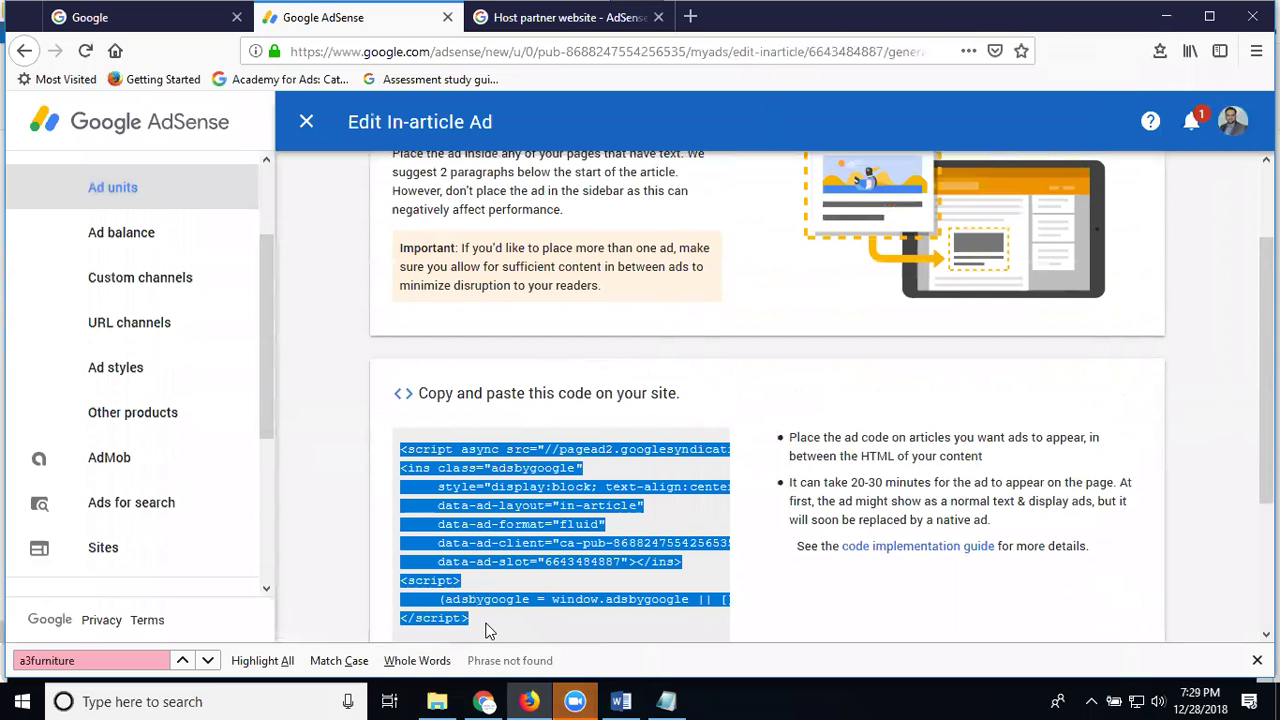
click(307, 125)
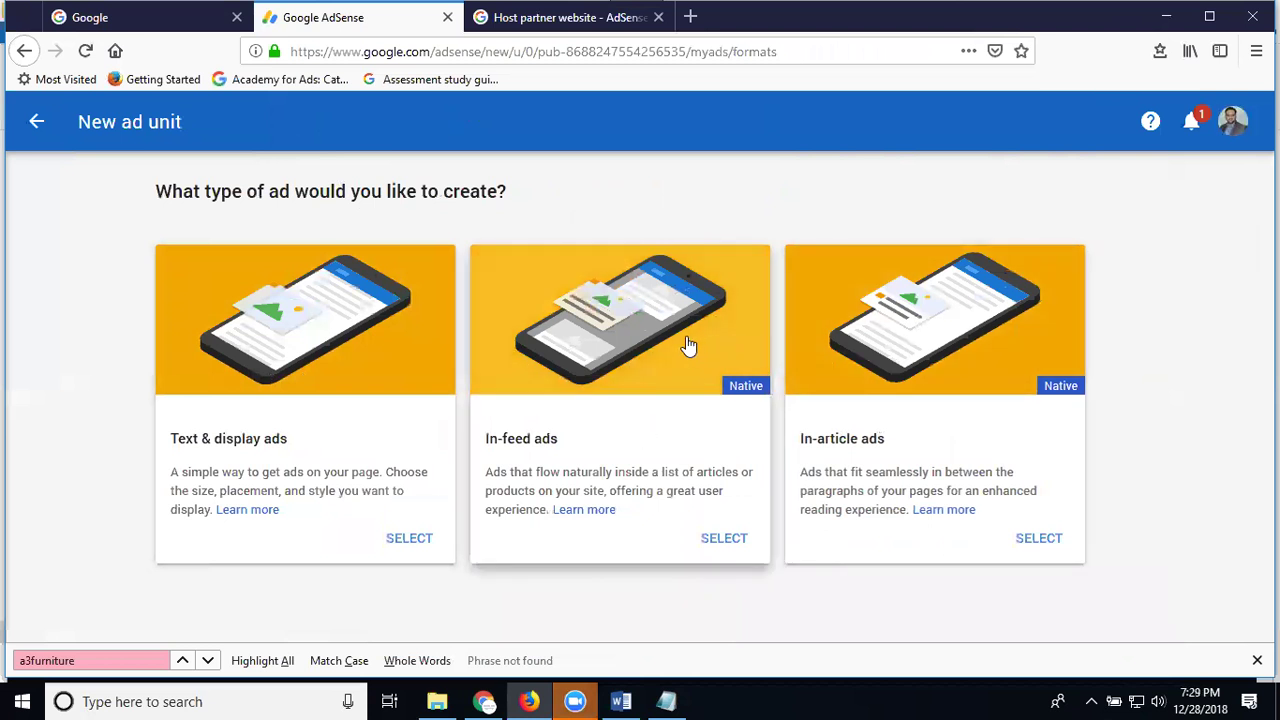
Select all of the 'ad new clock' unit's responsive ad code, then bring the Culture Concept Interiors site window forward
click(36, 121)
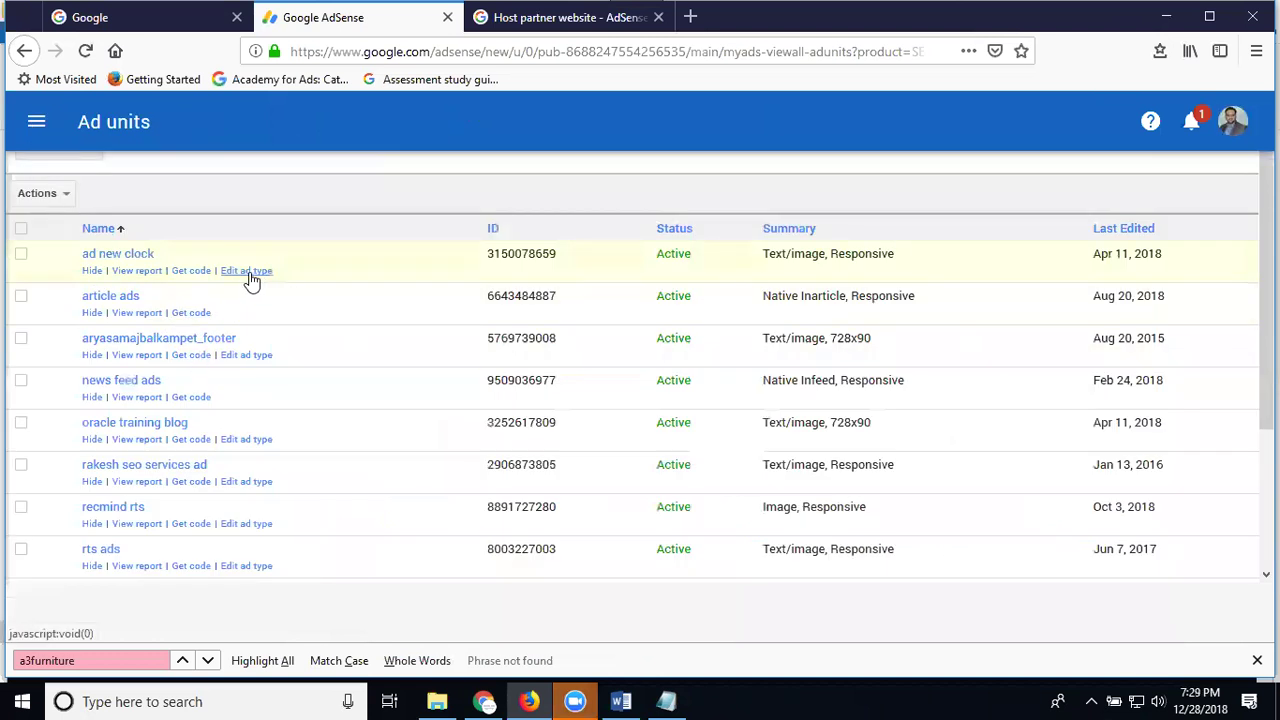
click(190, 271)
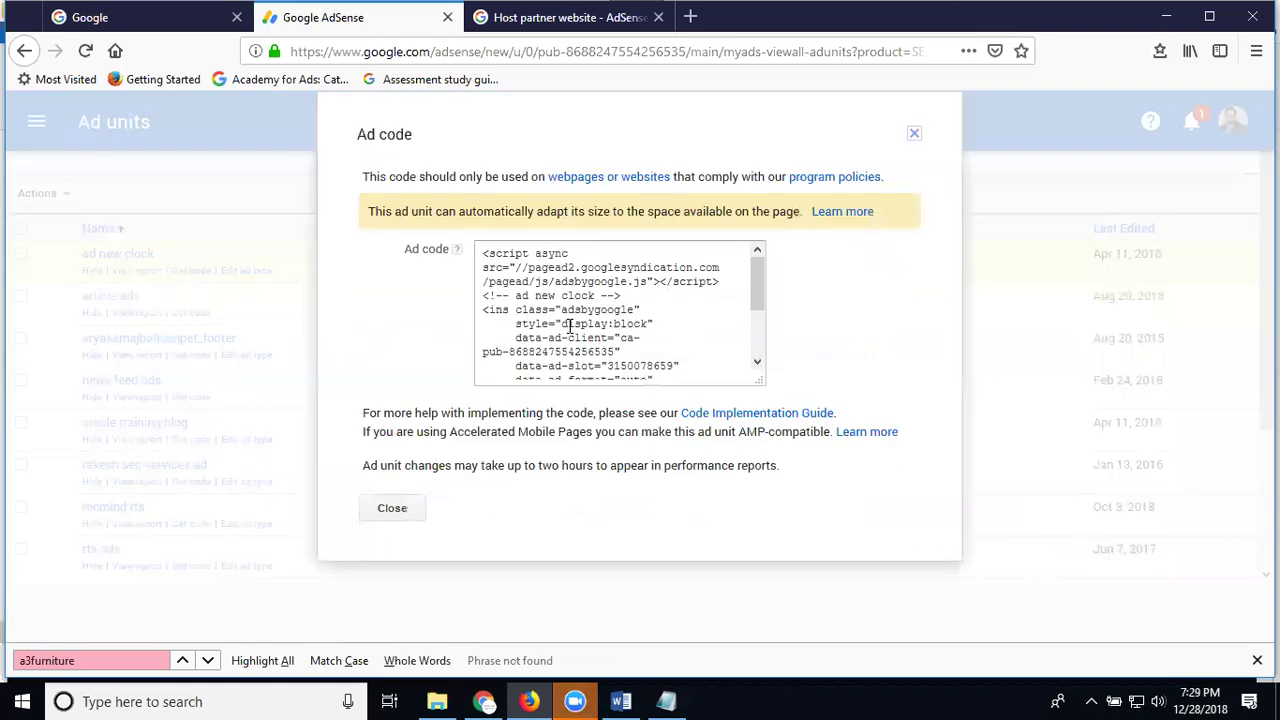
click(570, 326)
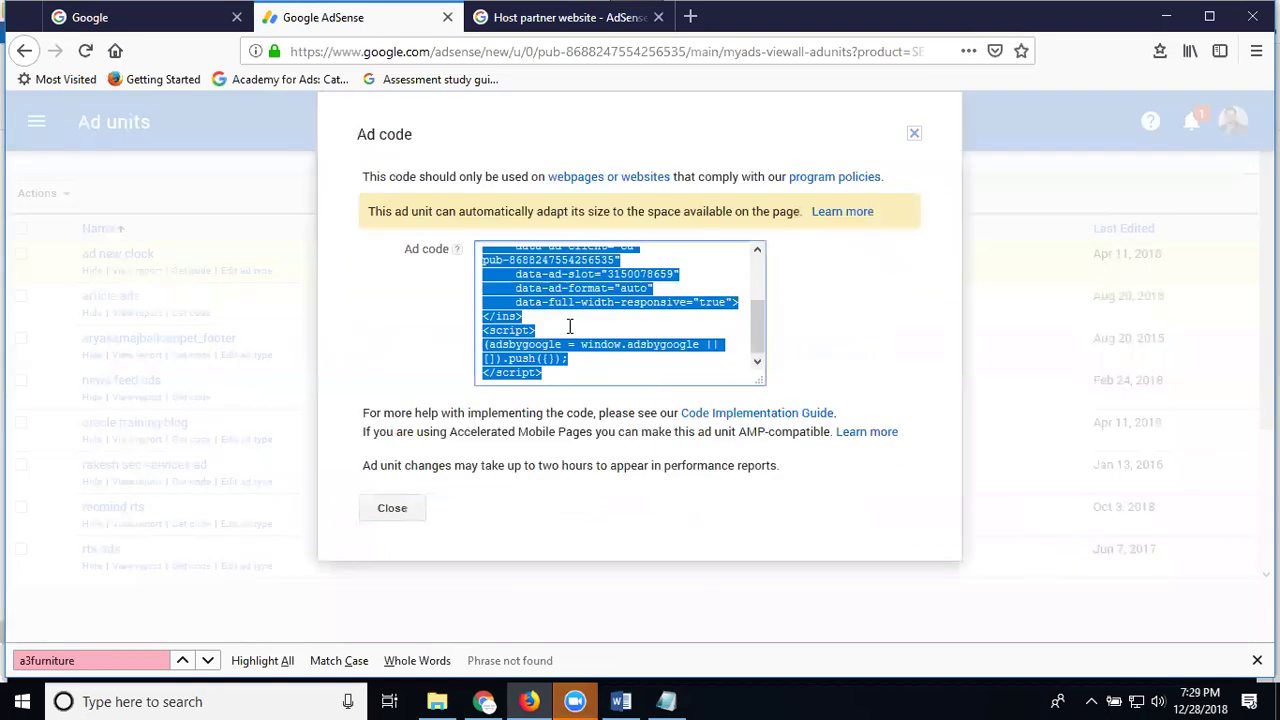
click(484, 701)
In footer.php, add a <div> below the Auto ads code, paste the 'ad new clock' code, and save
click(992, 35)
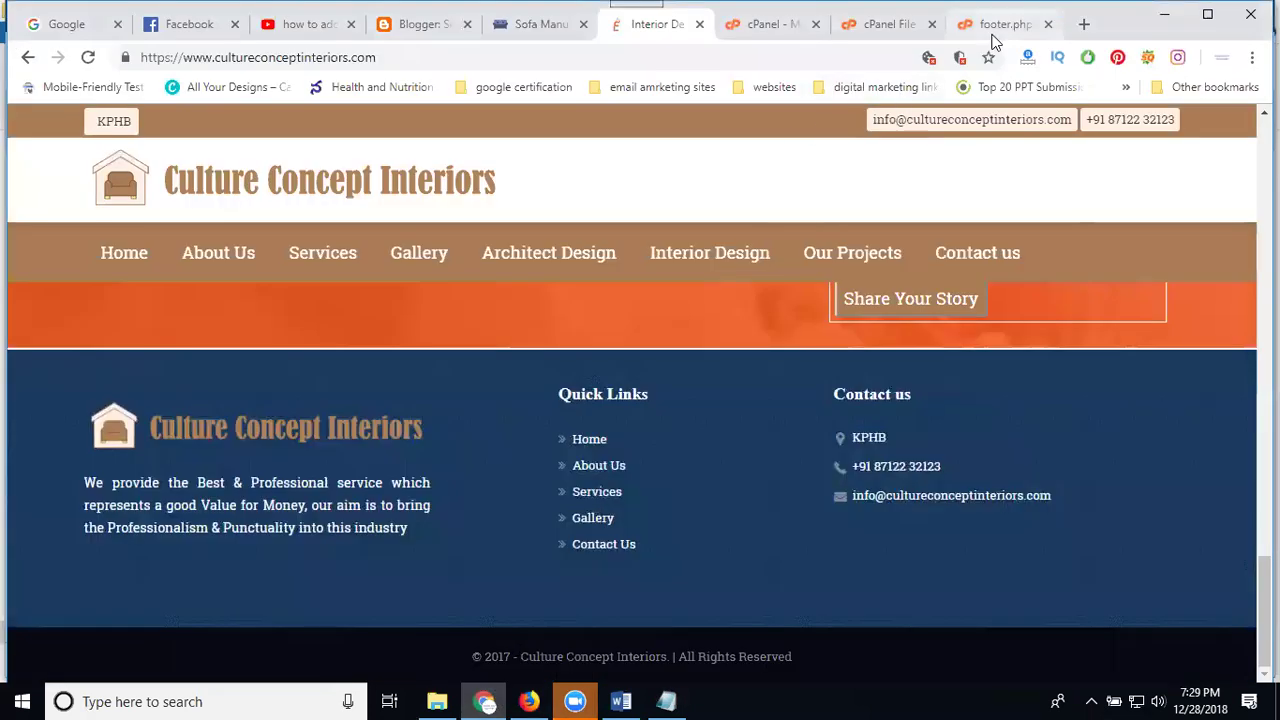
scroll(342, 470, down, 2)
scroll(330, 480, down, 1)
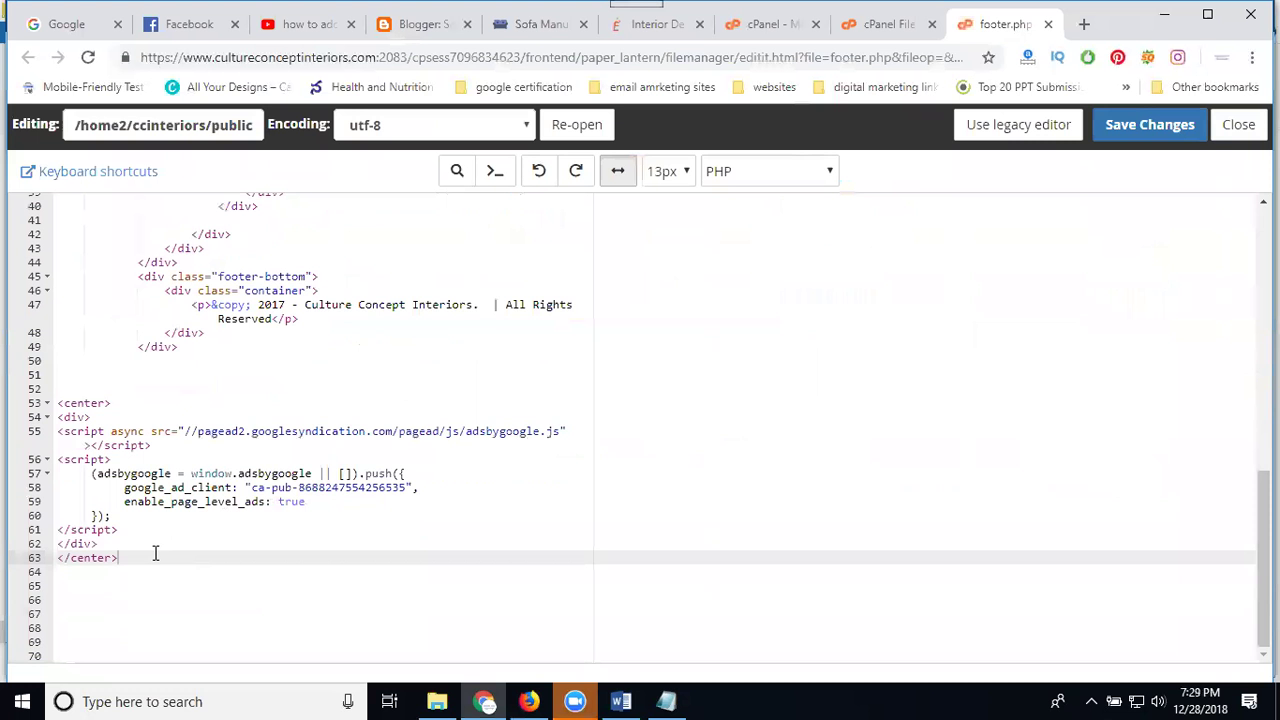
key(ctrl+s)
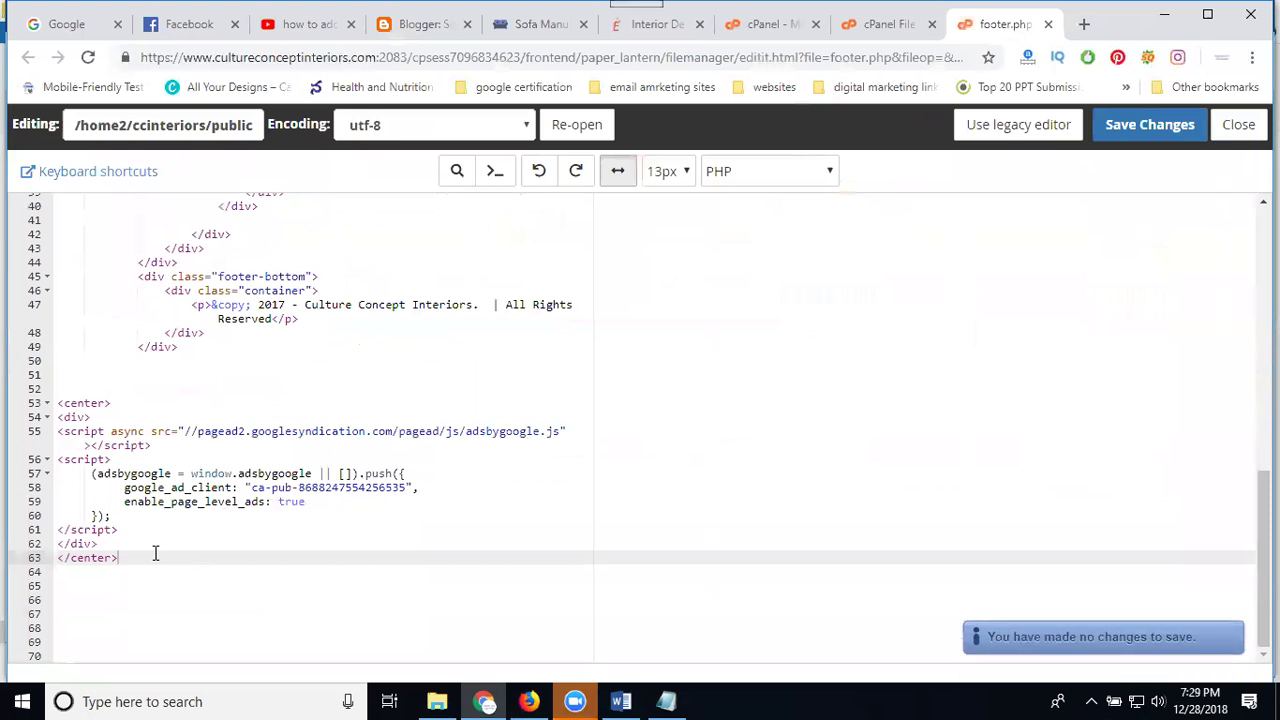
key(Return)
key(Return)
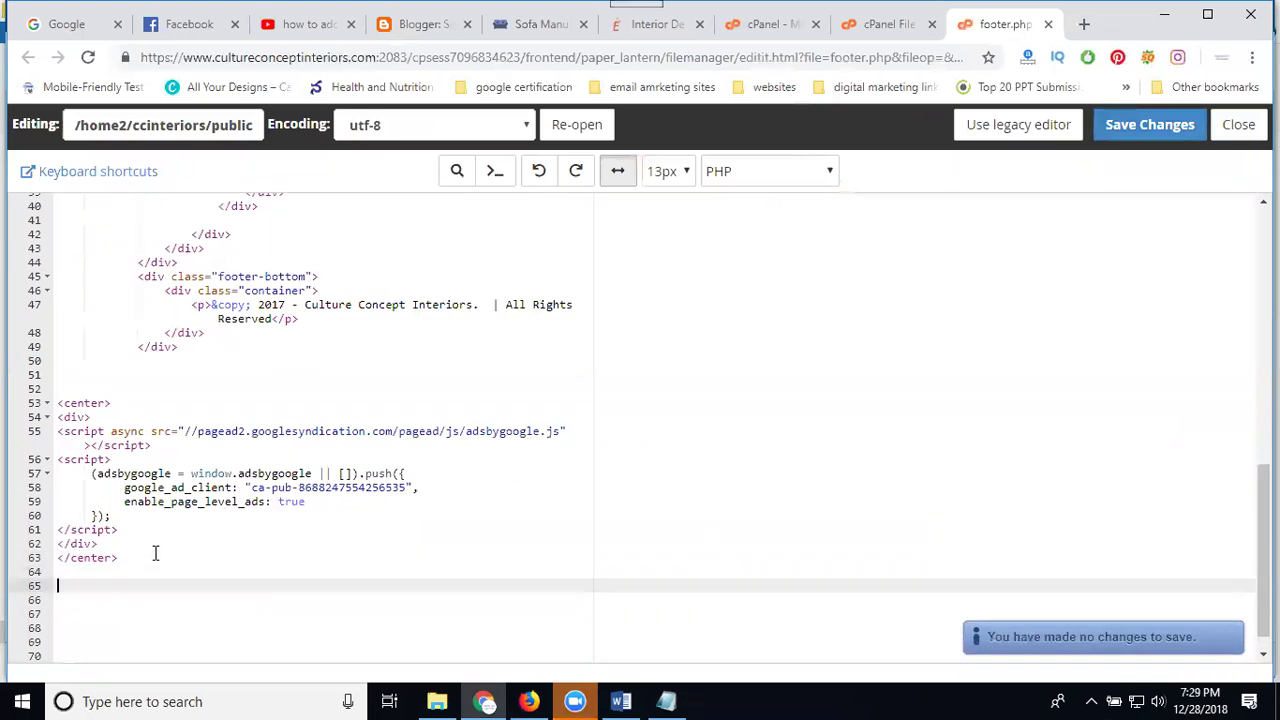
text(<)
text(iv)
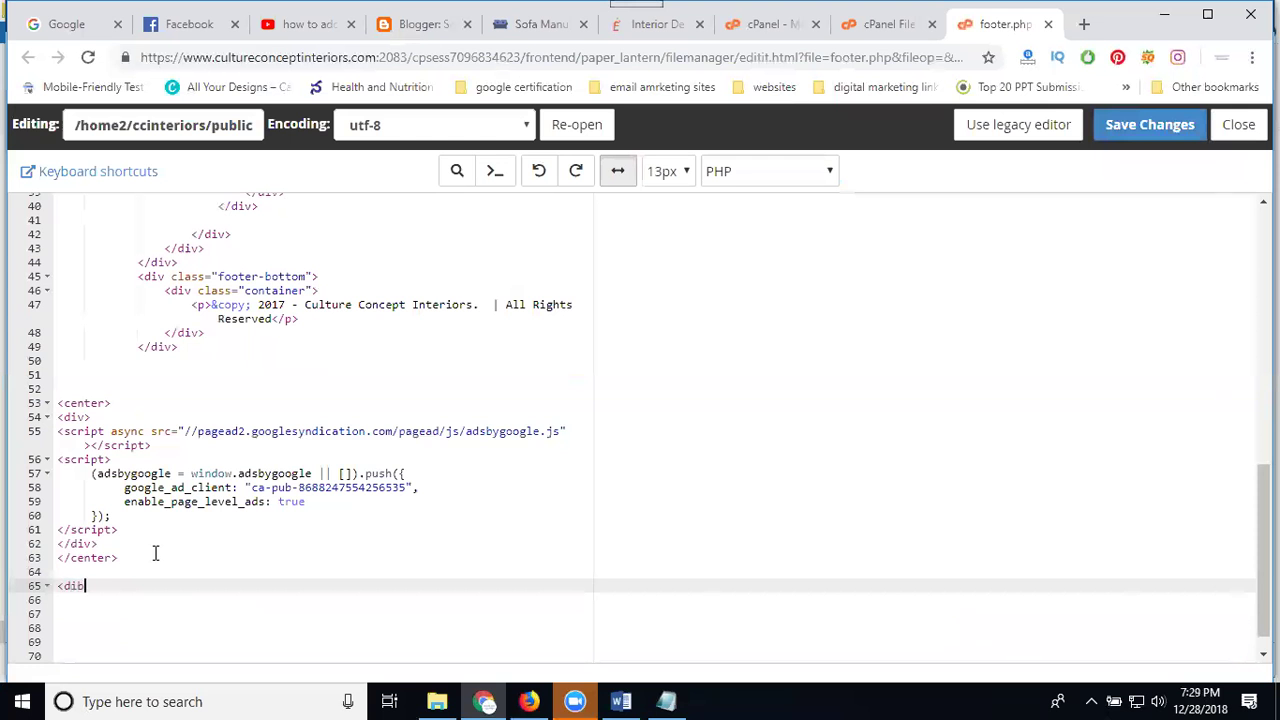
key(BackSpace)
text(v>)
key(ctrl+v)
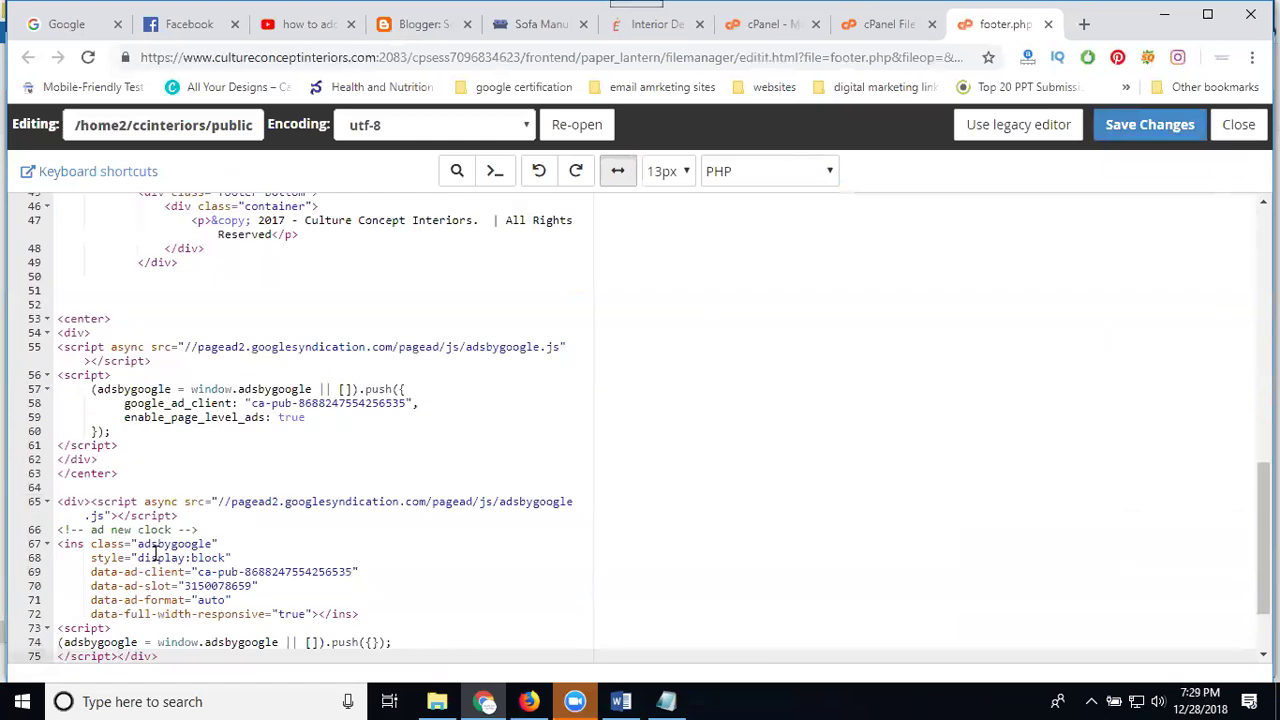
click(1147, 137)
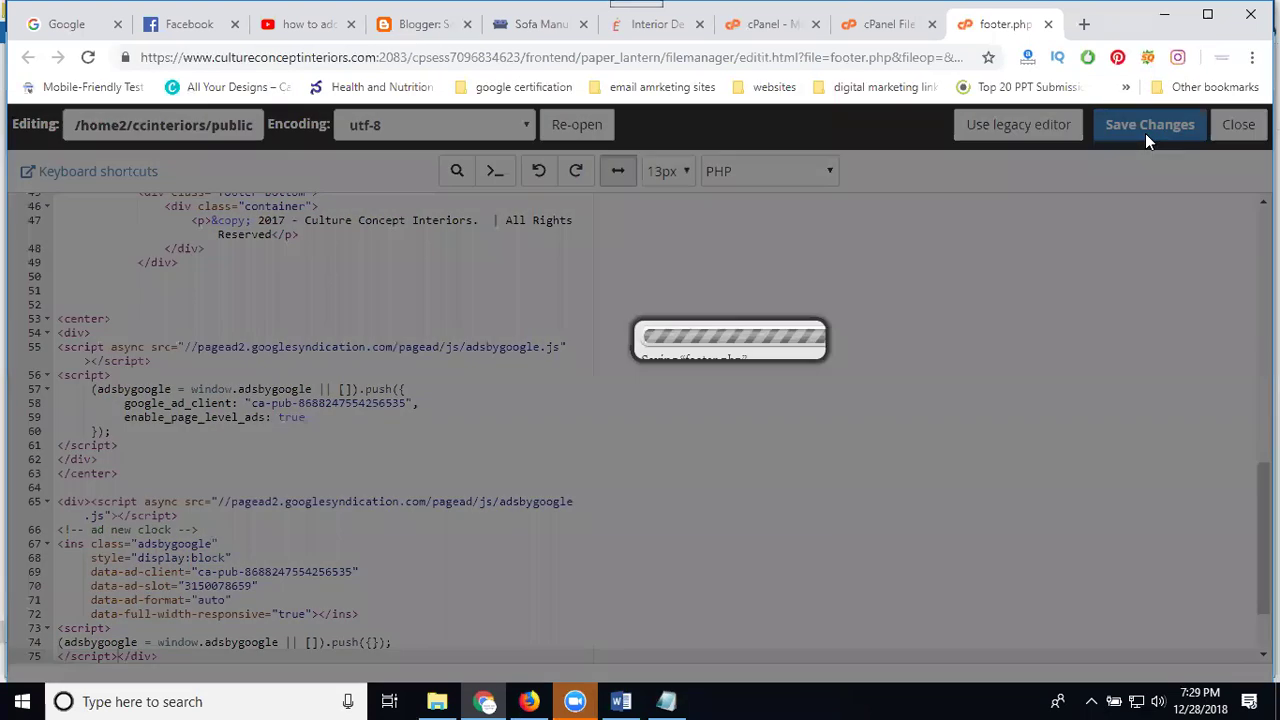